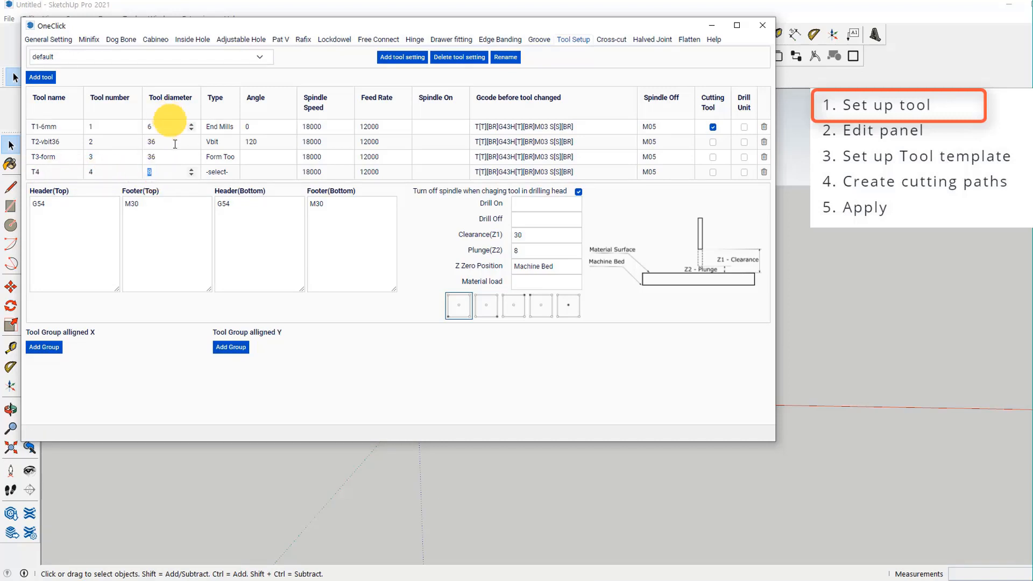
Set tool T4's type to End Mills, delete the T4 row from the tool list, and close the settings
{"action": "left_click", "coordinate": [219, 176]}
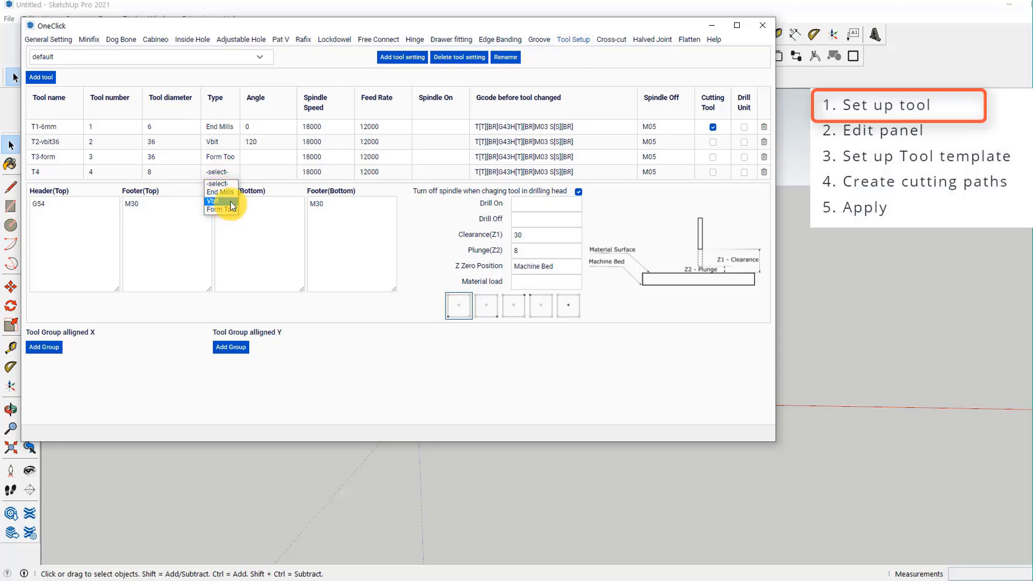
{"action": "left_click", "coordinate": [225, 193]}
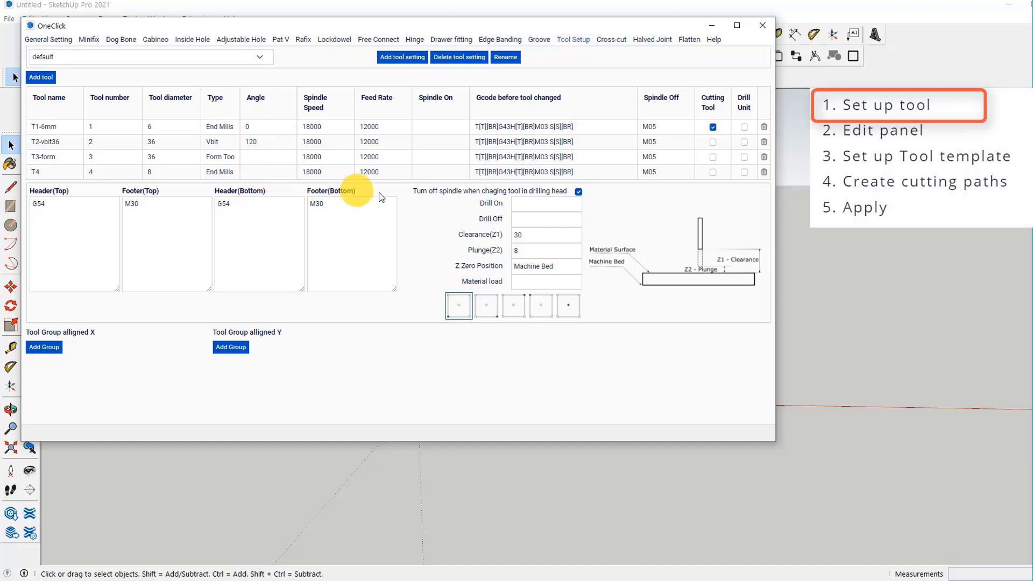
{"action": "left_click", "coordinate": [763, 172]}
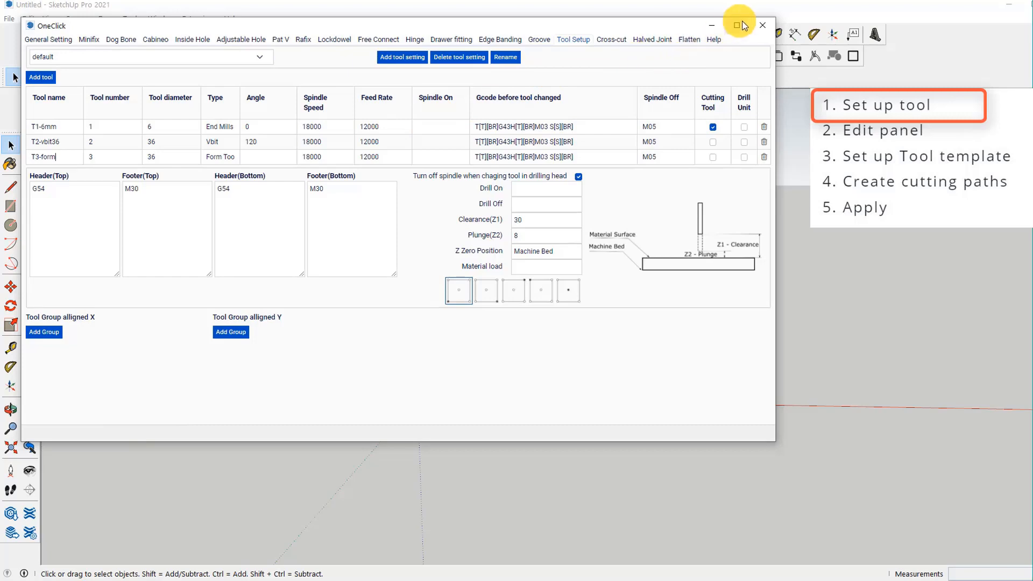
{"action": "left_click", "coordinate": [759, 26]}
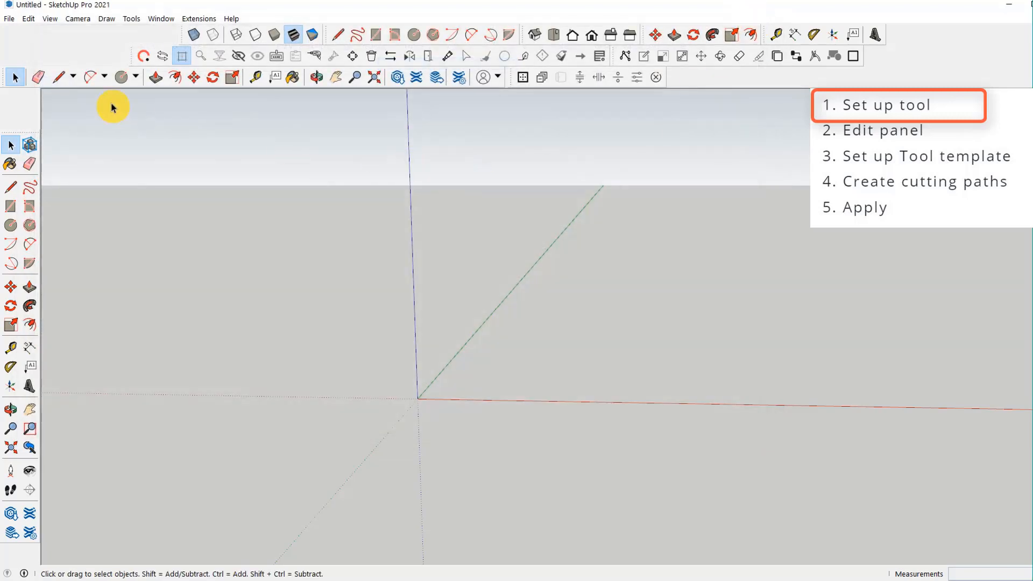
Insert a two-panel door front from the OneClick tools at the model origin
{"action": "left_click", "coordinate": [142, 55]}
{"action": "left_click", "coordinate": [106, 54]}
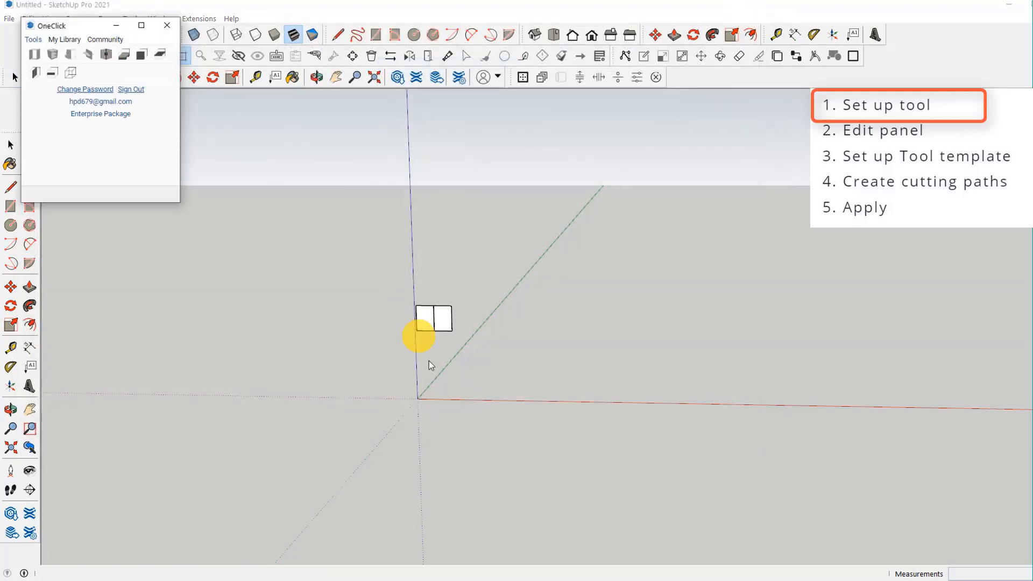
{"action": "left_click", "coordinate": [417, 398]}
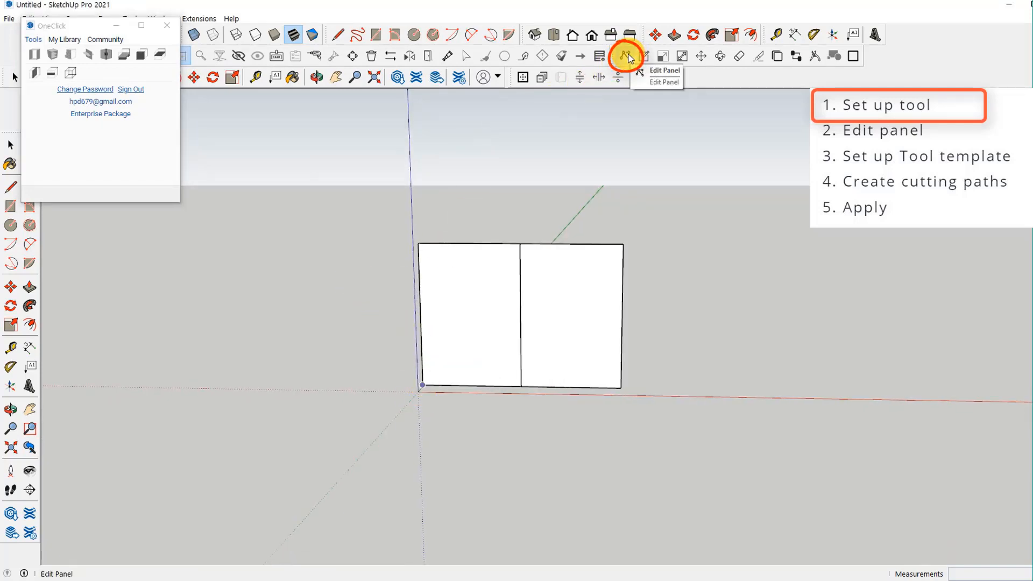
Open the left door panel with Edit Panel and display the editor's shortcut settings
{"action": "left_click", "coordinate": [626, 56]}
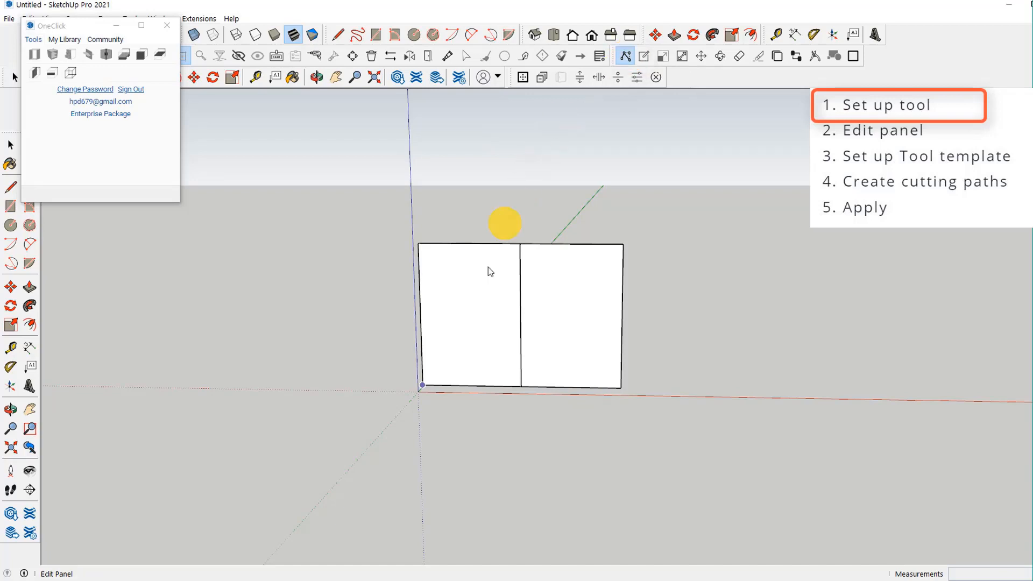
{"action": "left_click", "coordinate": [457, 337]}
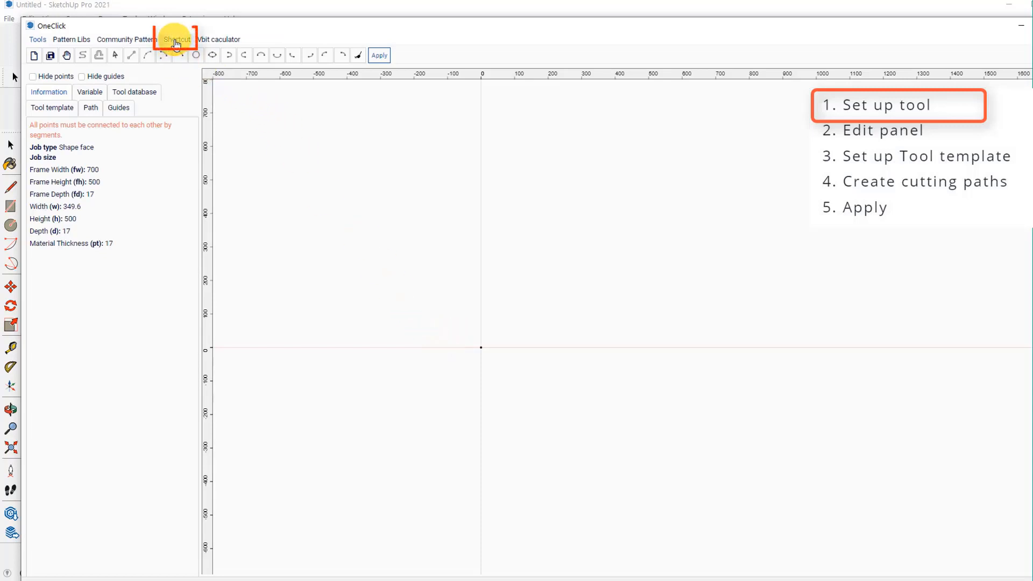
{"action": "left_click", "coordinate": [176, 42]}
{"action": "left_click_drag", "start_coordinate": [815, 28], "coordinate": [724, 36]}
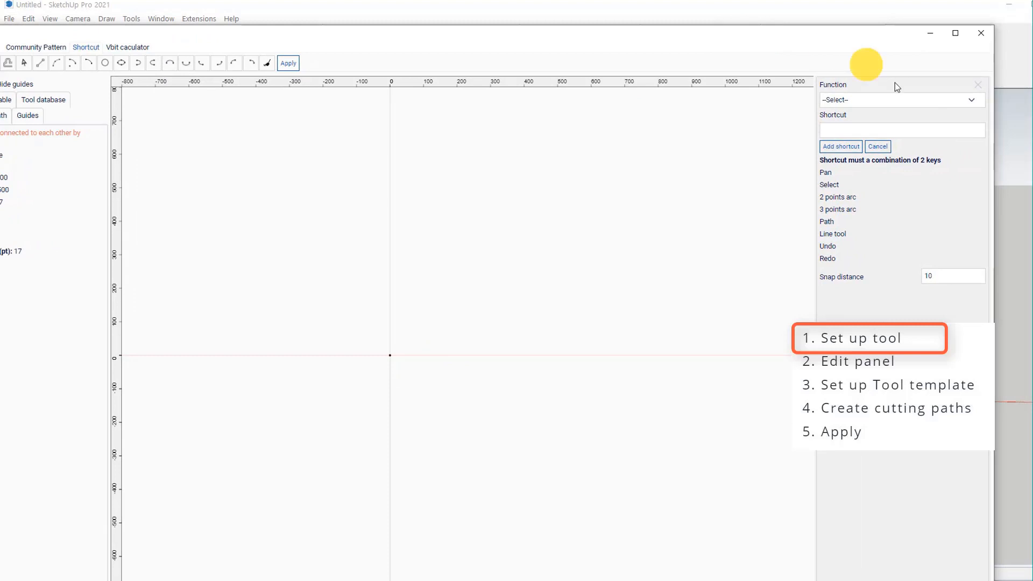
Assign Control+Z as the shortcut for the Undo function and close the panel editor
{"action": "left_click", "coordinate": [850, 100]}
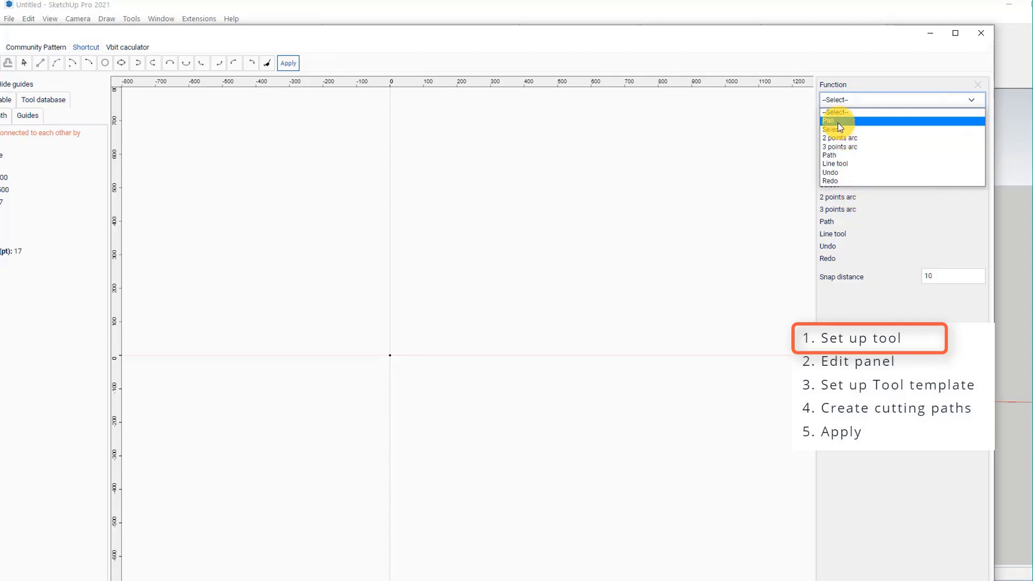
{"action": "left_click", "coordinate": [836, 173]}
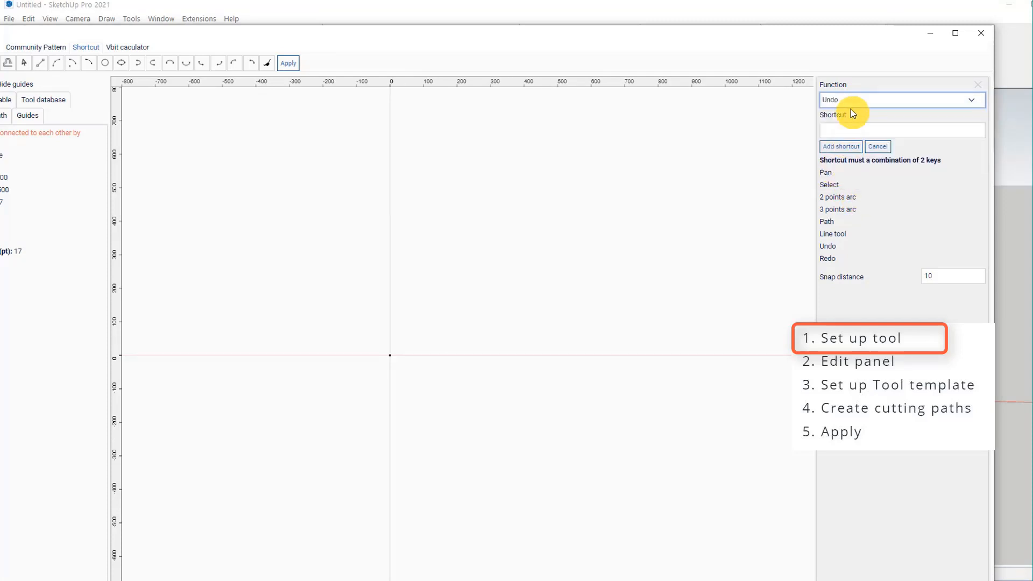
{"action": "left_click", "coordinate": [832, 129]}
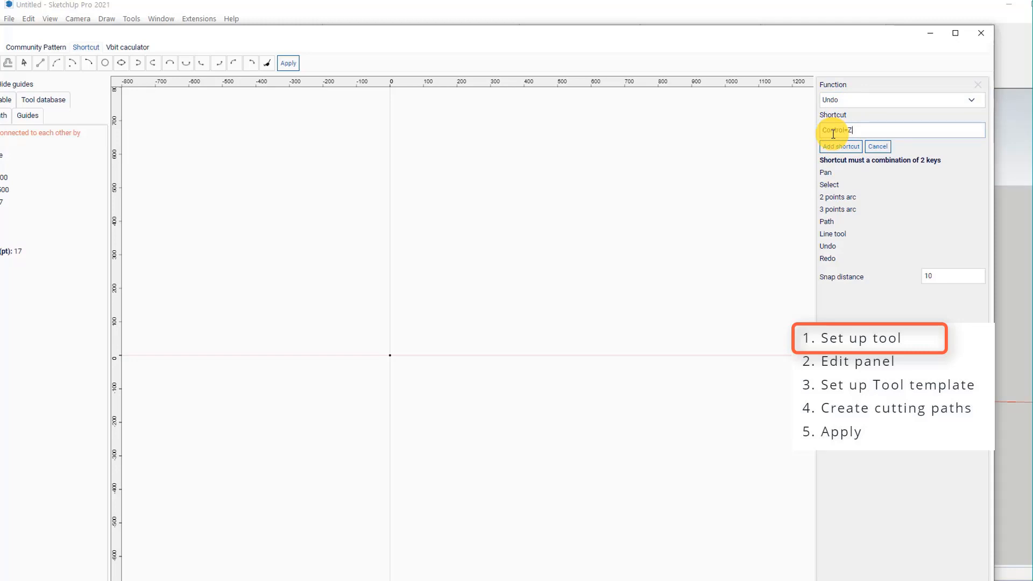
{"action": "left_click", "coordinate": [832, 149]}
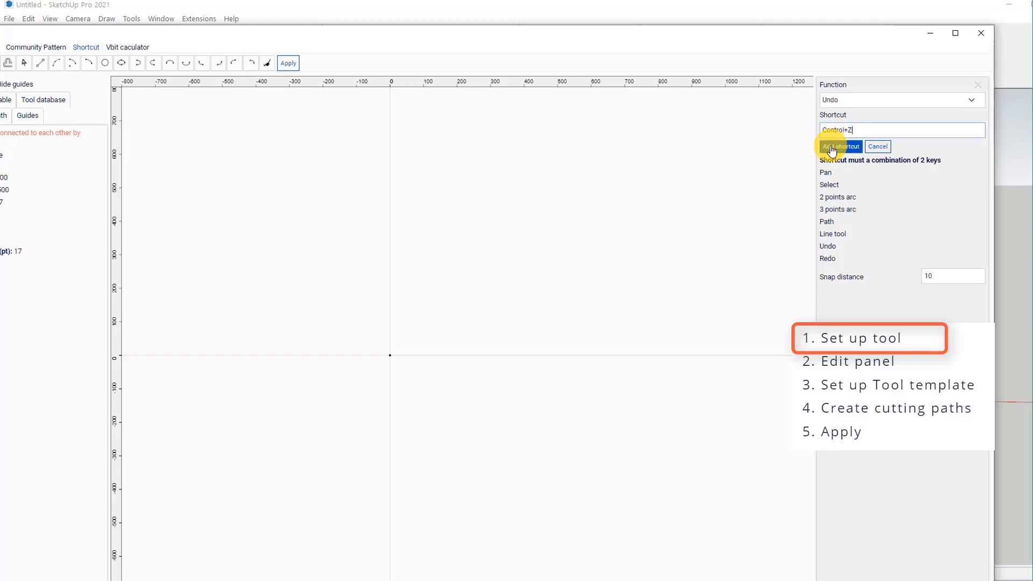
{"action": "left_click_drag", "start_coordinate": [827, 246], "coordinate": [846, 246]}
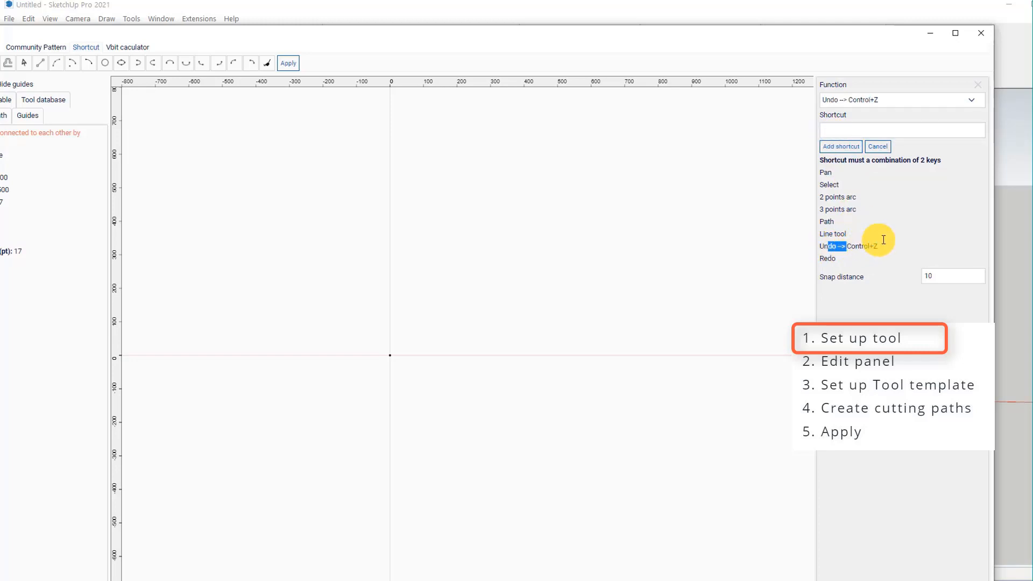
{"action": "left_click", "coordinate": [879, 243]}
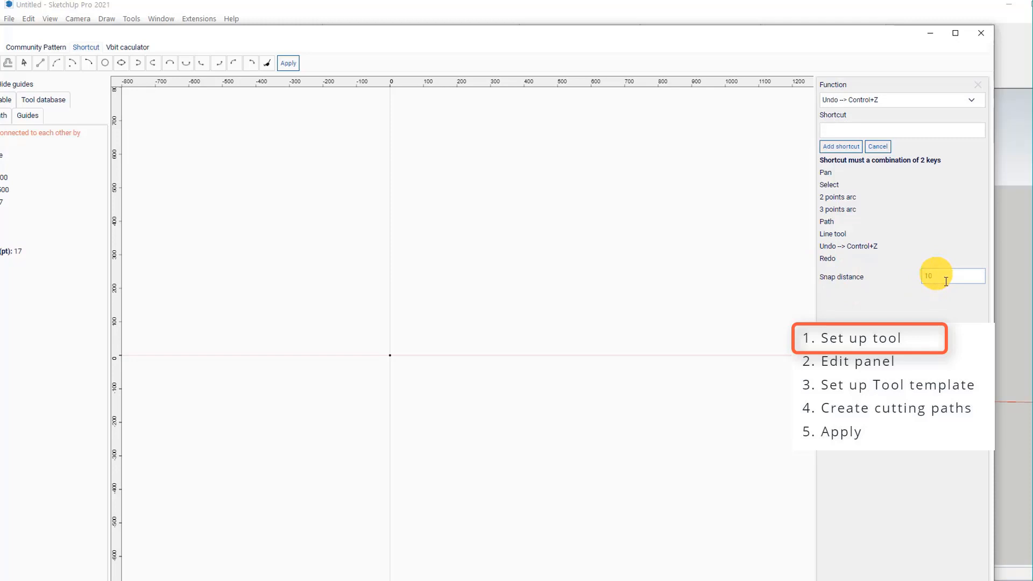
{"action": "left_click", "coordinate": [982, 34]}
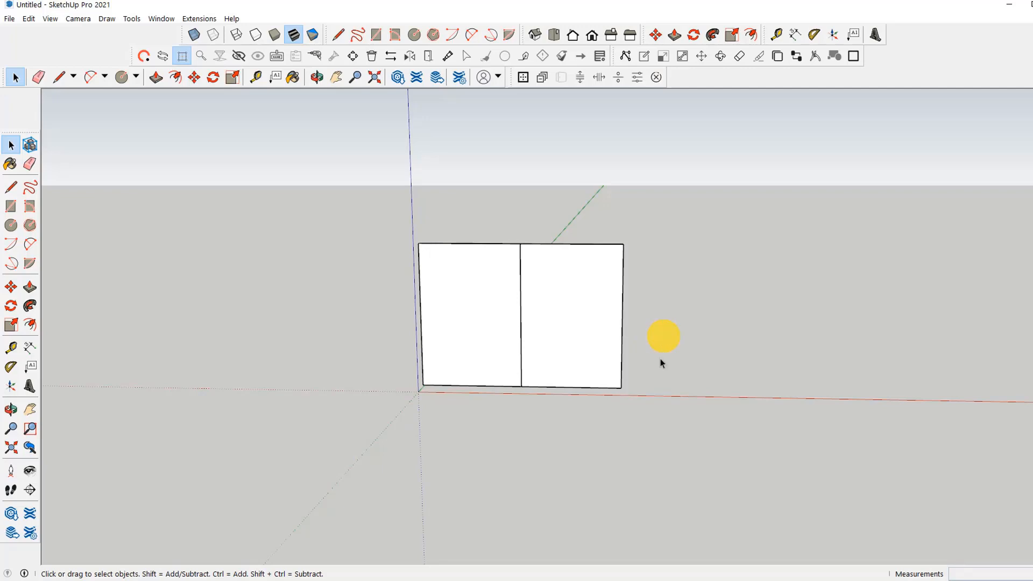
Open the left door panel with Edit Panel and examine its job type beside the model
{"action": "left_click", "coordinate": [626, 60]}
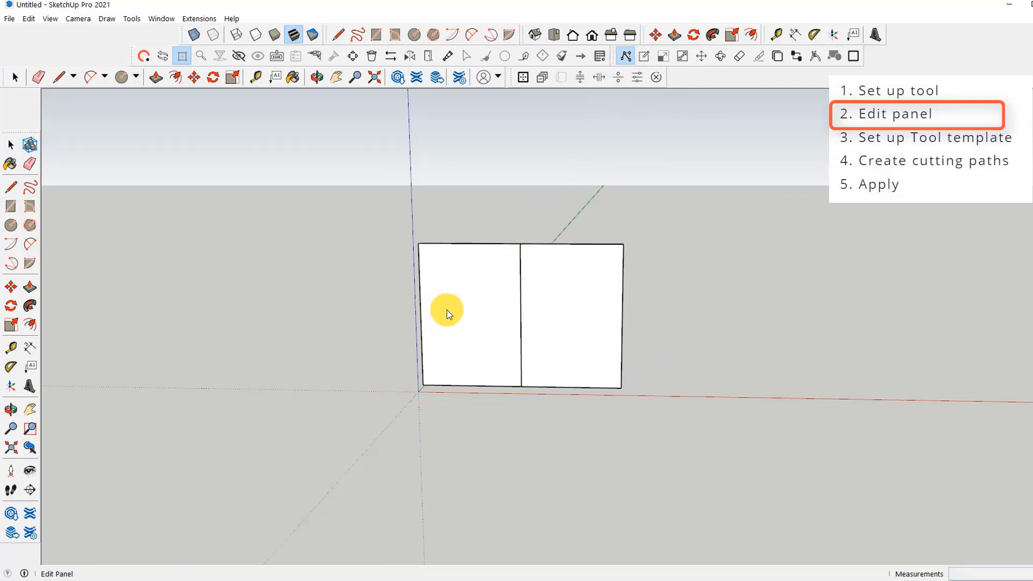
{"action": "left_click", "coordinate": [444, 308]}
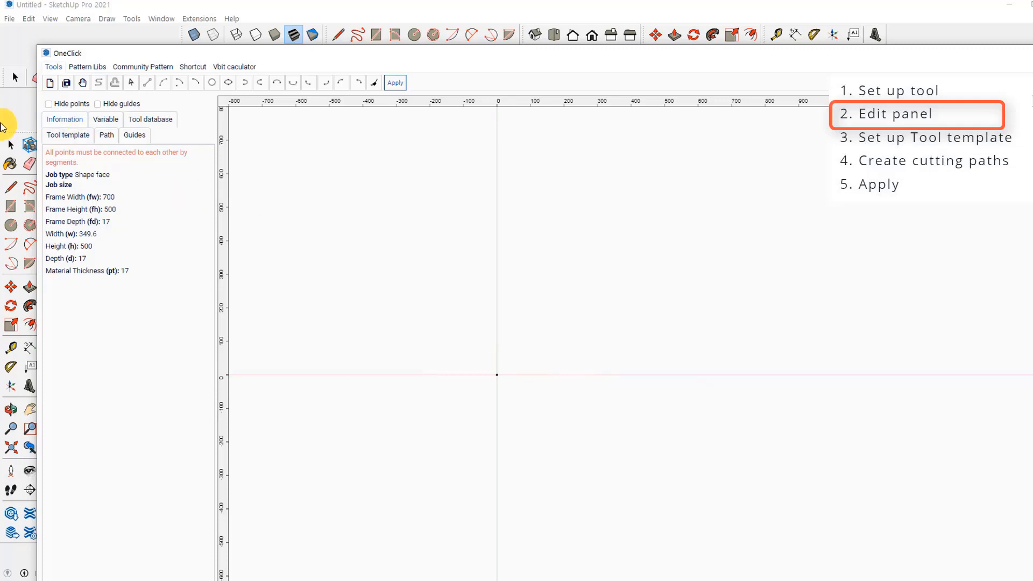
{"action": "left_click_drag", "start_coordinate": [45, 174], "coordinate": [68, 173]}
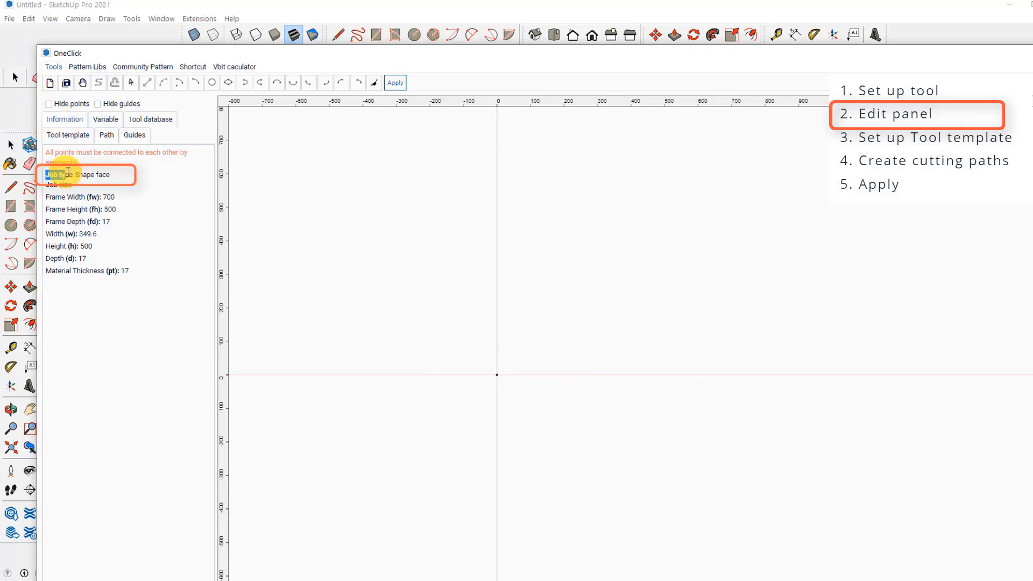
{"action": "mouse_move", "coordinate": [172, 52]}
{"action": "left_mouse_down"}
{"action": "mouse_move", "coordinate": [221, 106]}
{"action": "mouse_move", "coordinate": [614, 182]}
{"action": "left_mouse_up"}
{"action": "left_click_drag", "start_coordinate": [671, 158], "coordinate": [694, 145]}
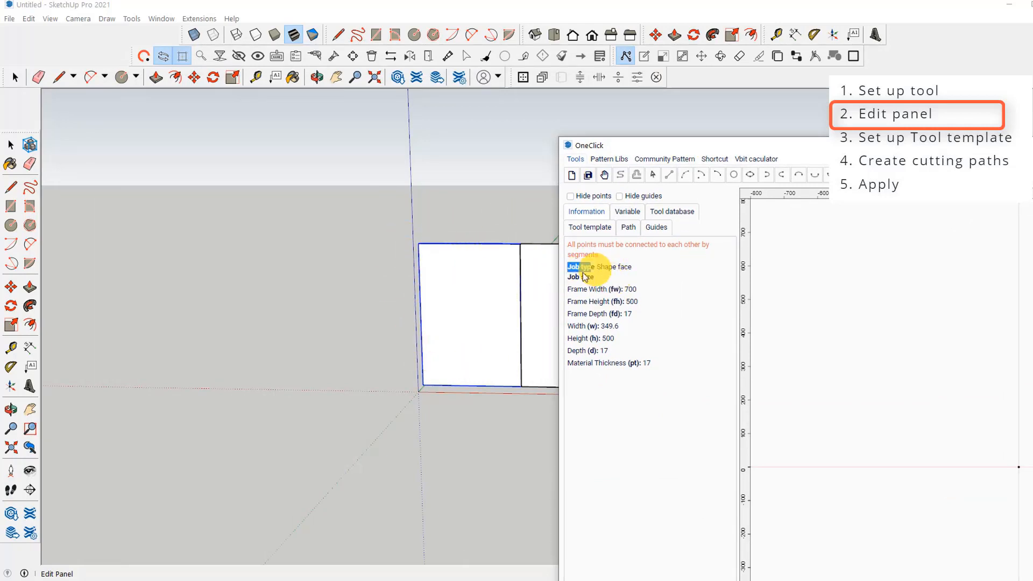
{"action": "left_click_drag", "start_coordinate": [598, 267], "coordinate": [657, 266]}
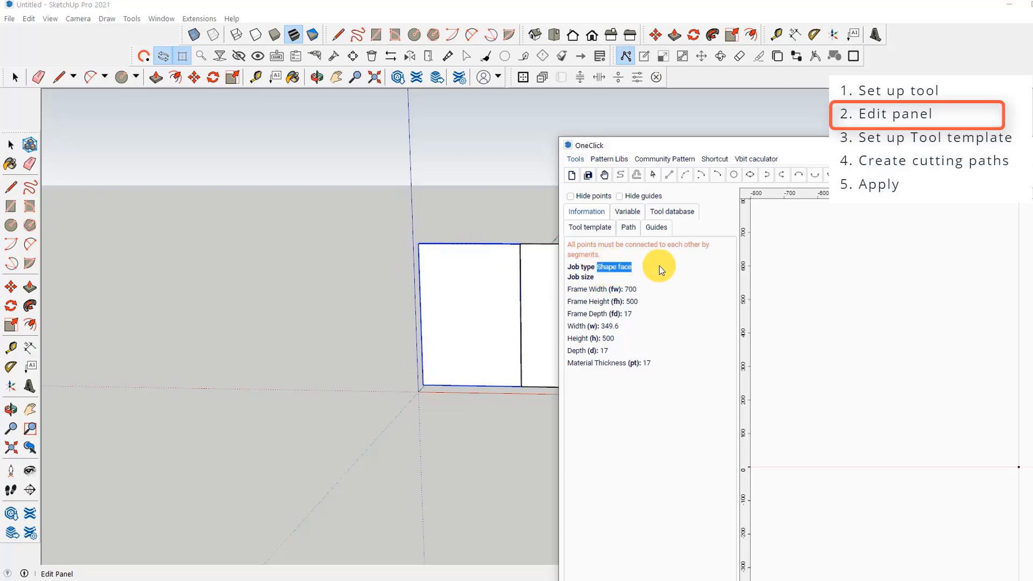
Place a box-shaped object on the red axis beside the door front and open it with Edit Panel
{"action": "left_click", "coordinate": [143, 56]}
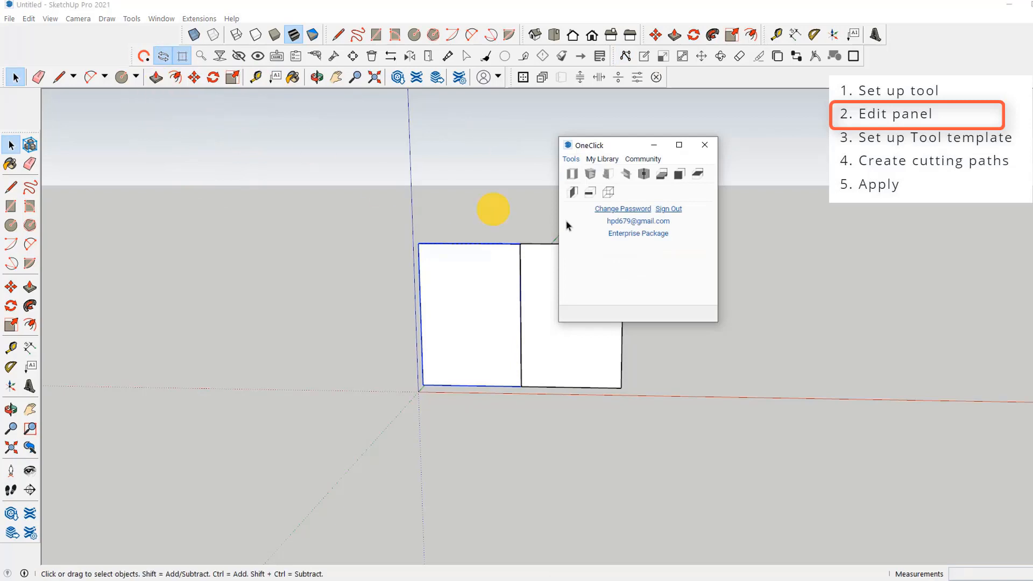
{"action": "left_click", "coordinate": [607, 193]}
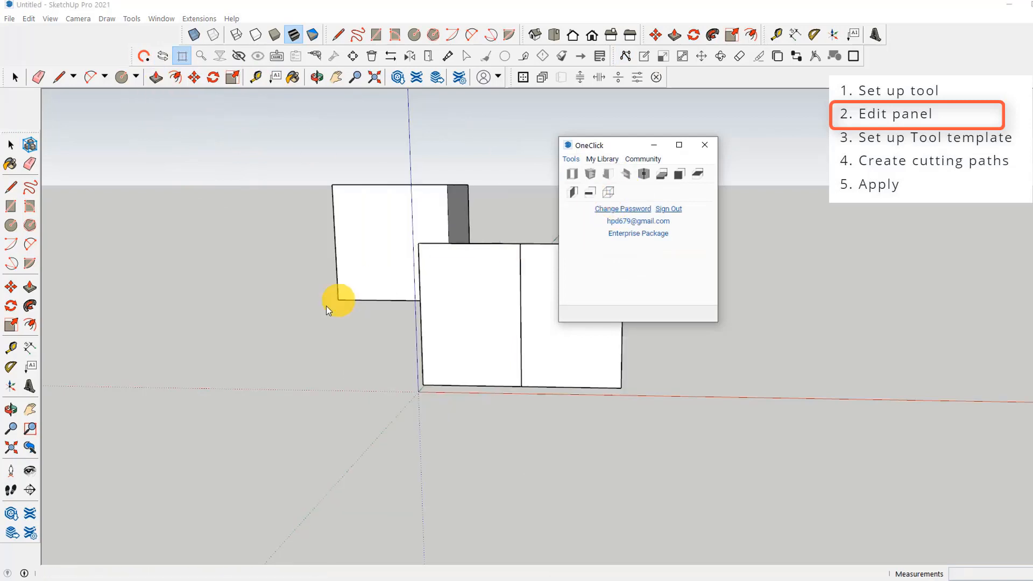
{"action": "left_click", "coordinate": [189, 386]}
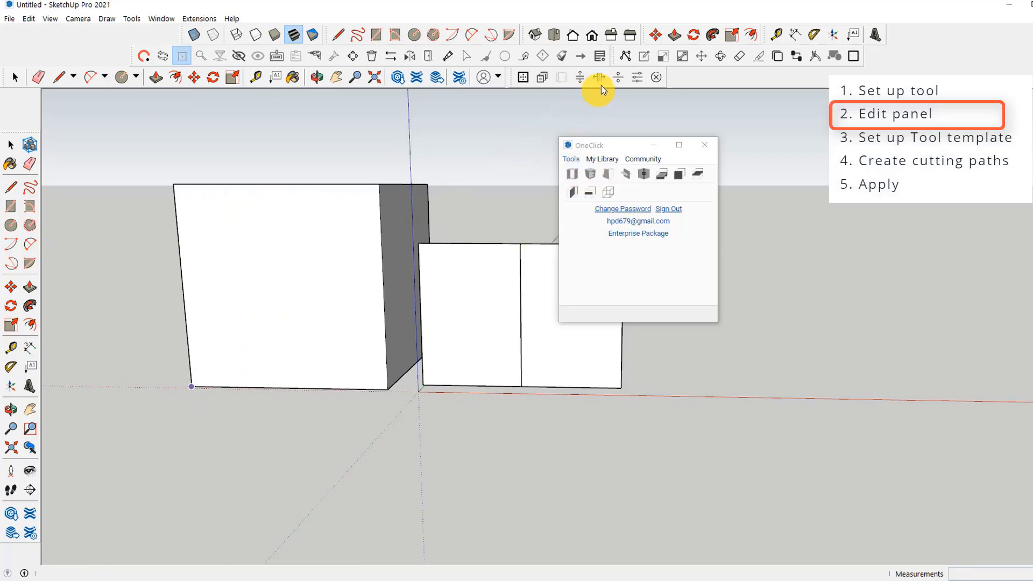
{"action": "left_click", "coordinate": [626, 56]}
{"action": "left_click", "coordinate": [296, 249]}
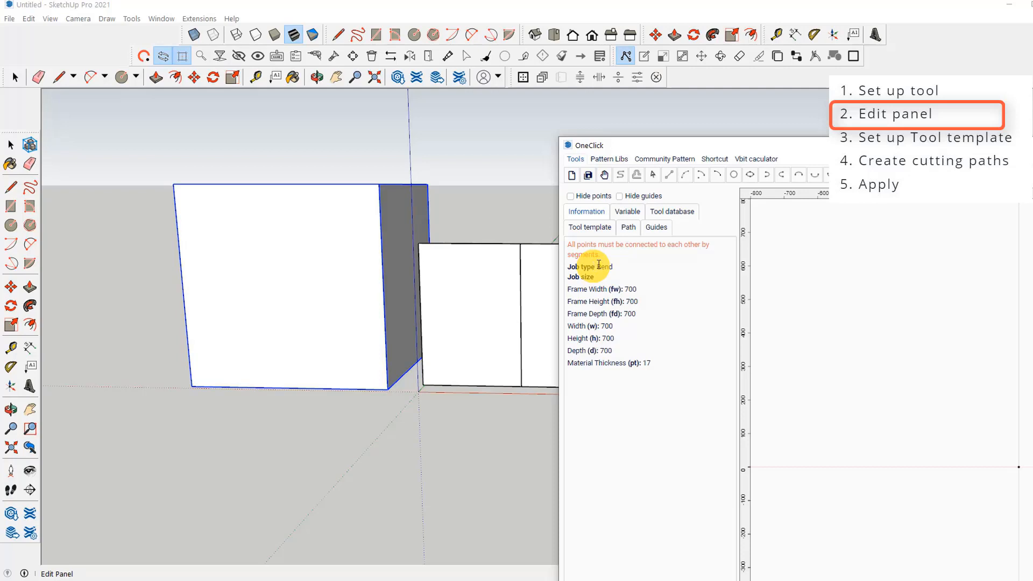
Reopen the left door panel with Edit Panel and examine its frame size, panel size and material thickness
{"action": "left_click", "coordinate": [628, 55]}
{"action": "left_click", "coordinate": [464, 303]}
{"action": "left_click_drag", "start_coordinate": [708, 146], "coordinate": [186, 96]}
{"action": "mouse_move", "coordinate": [47, 240]}
{"action": "left_mouse_down"}
{"action": "mouse_move", "coordinate": [78, 241]}
{"action": "mouse_move", "coordinate": [86, 265]}
{"action": "left_mouse_up"}
{"action": "left_click", "coordinate": [75, 253]}
{"action": "mouse_move", "coordinate": [194, 96]}
{"action": "left_mouse_down"}
{"action": "mouse_move", "coordinate": [584, 143]}
{"action": "mouse_move", "coordinate": [872, 88]}
{"action": "left_mouse_up"}
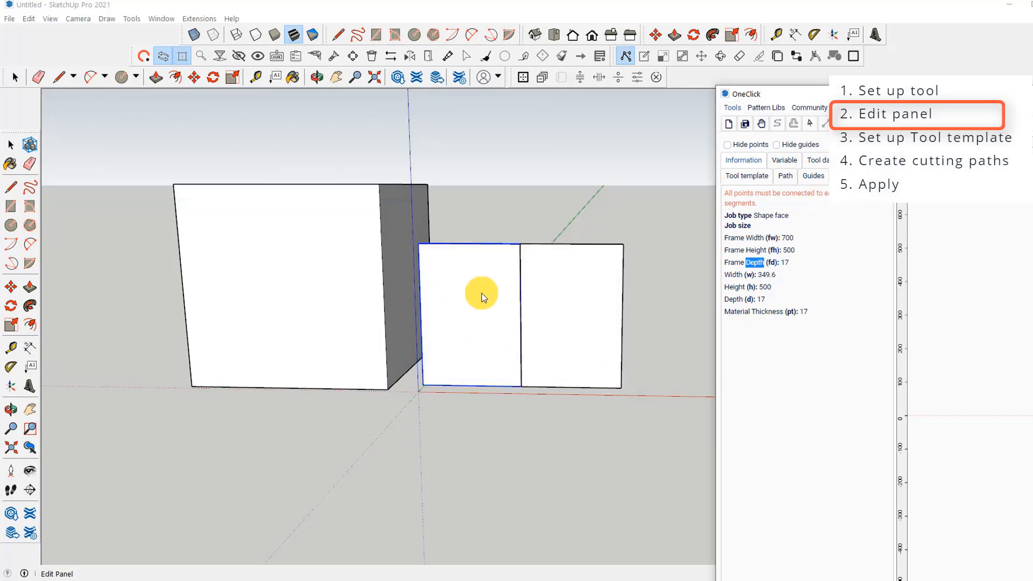
{"action": "left_click_drag", "start_coordinate": [730, 274], "coordinate": [738, 275]}
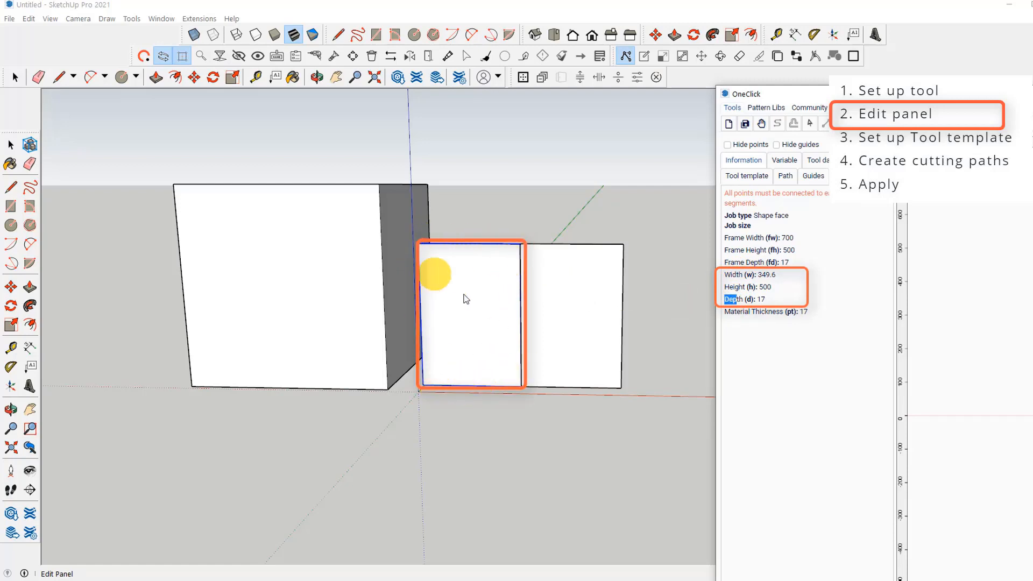
{"action": "left_click_drag", "start_coordinate": [730, 312], "coordinate": [784, 313]}
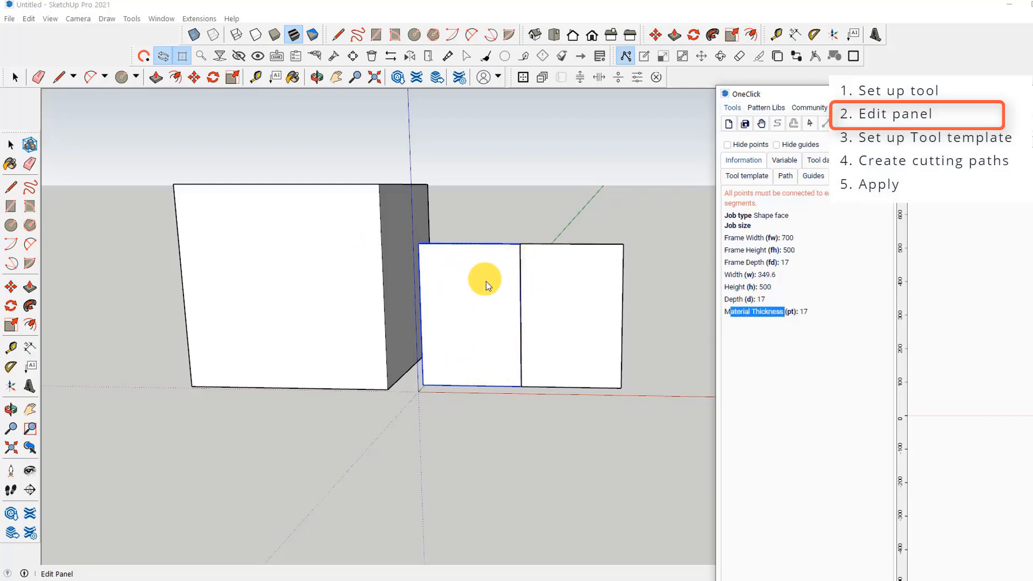
{"action": "left_click_drag", "start_coordinate": [859, 94], "coordinate": [216, 106]}
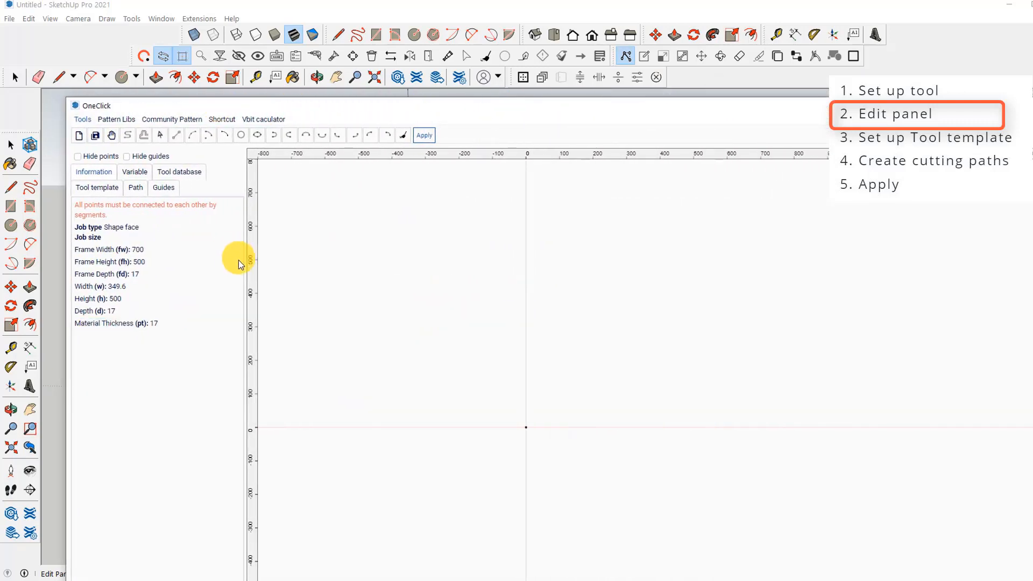
Add a vertical guide at 0 and a horizontal guide at 0 in the panel editor
{"action": "left_click", "coordinate": [251, 303]}
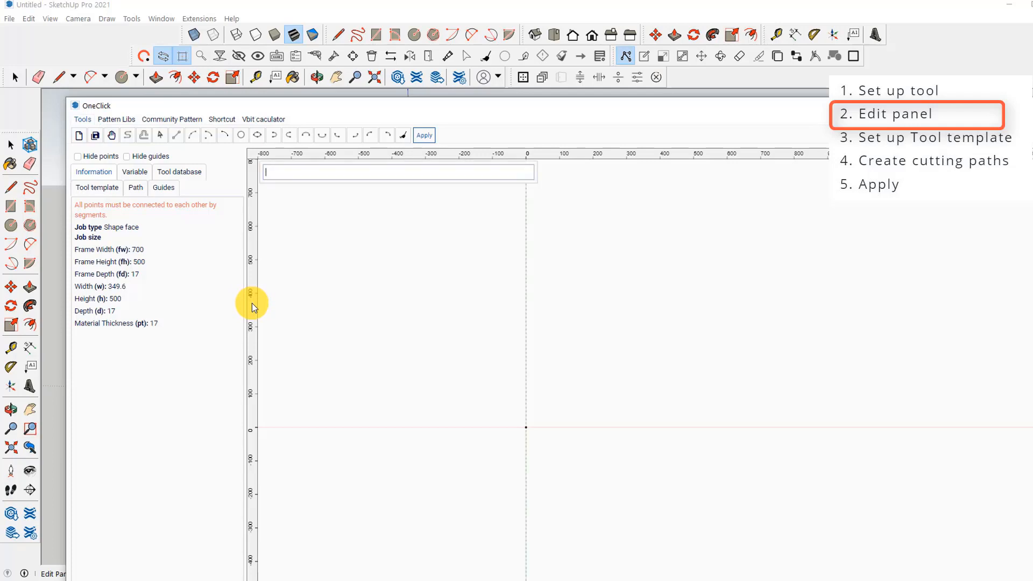
{"action": "type", "text": "0"}
{"action": "key", "text": "Return"}
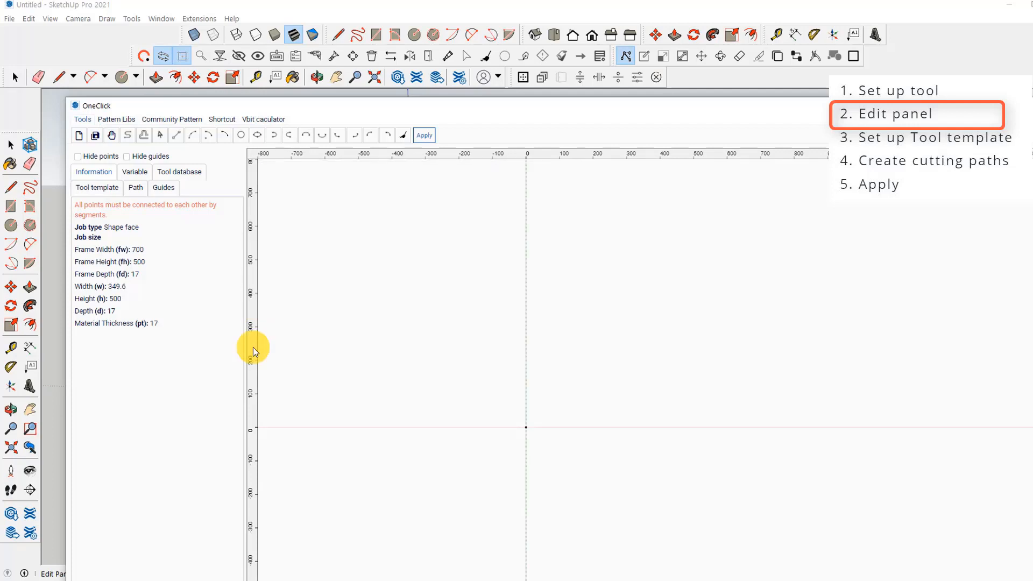
{"action": "left_click", "coordinate": [505, 156]}
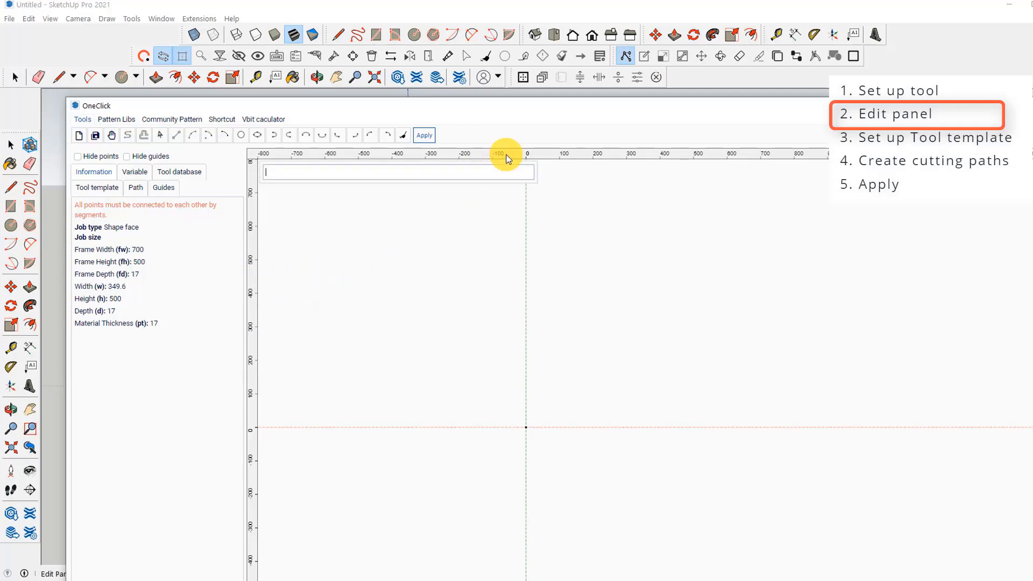
{"action": "type", "text": "0"}
{"action": "key", "text": "Return"}
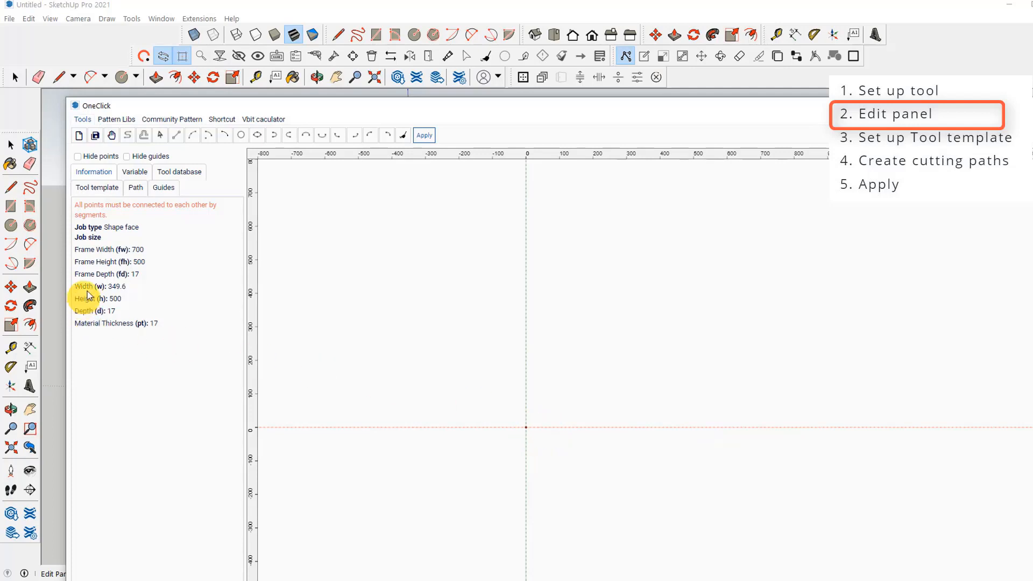
Copy the panel width from the job information and add a vertical guide at 349.6
{"action": "left_click_drag", "start_coordinate": [108, 287], "coordinate": [127, 286]}
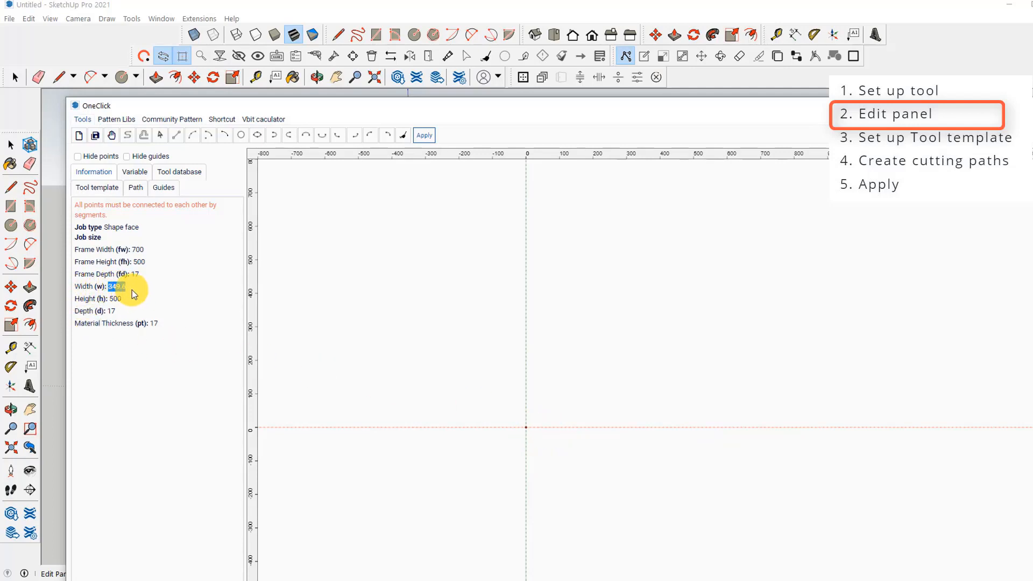
{"action": "key", "text": "Return"}
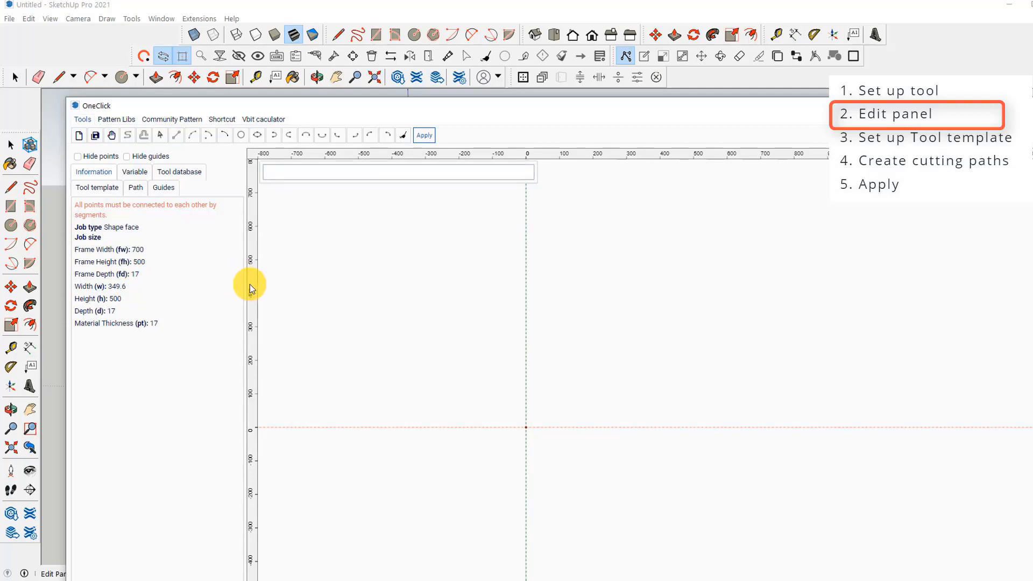
{"action": "left_click_drag", "start_coordinate": [249, 287], "coordinate": [305, 291]}
{"action": "left_click_drag", "start_coordinate": [455, 318], "coordinate": [413, 363]}
{"action": "key", "text": "Return"}
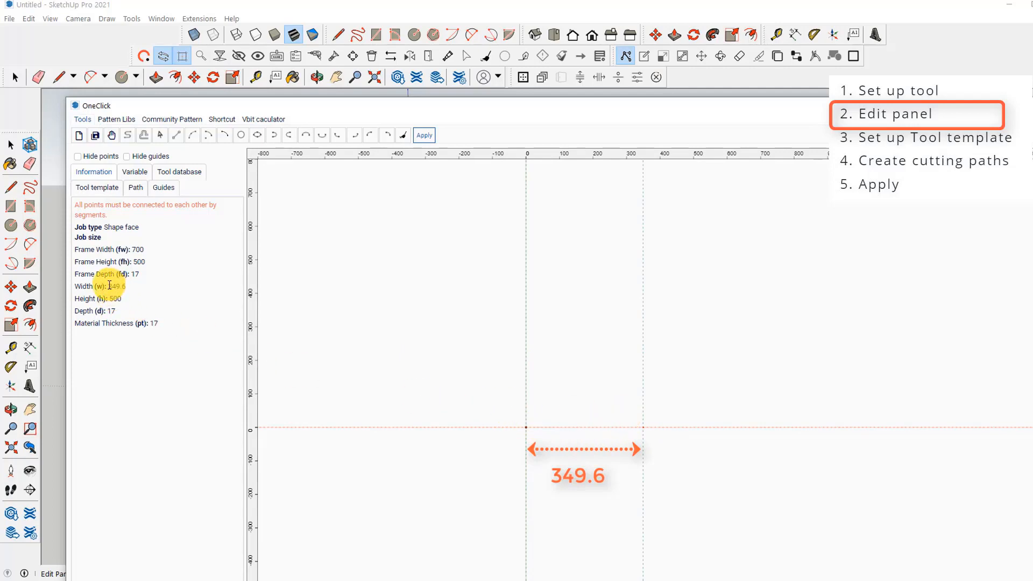
Copy the panel height from the job information and add a horizontal guide at 500
{"action": "double_click", "coordinate": [115, 298]}
{"action": "key", "text": "ctrl+c"}
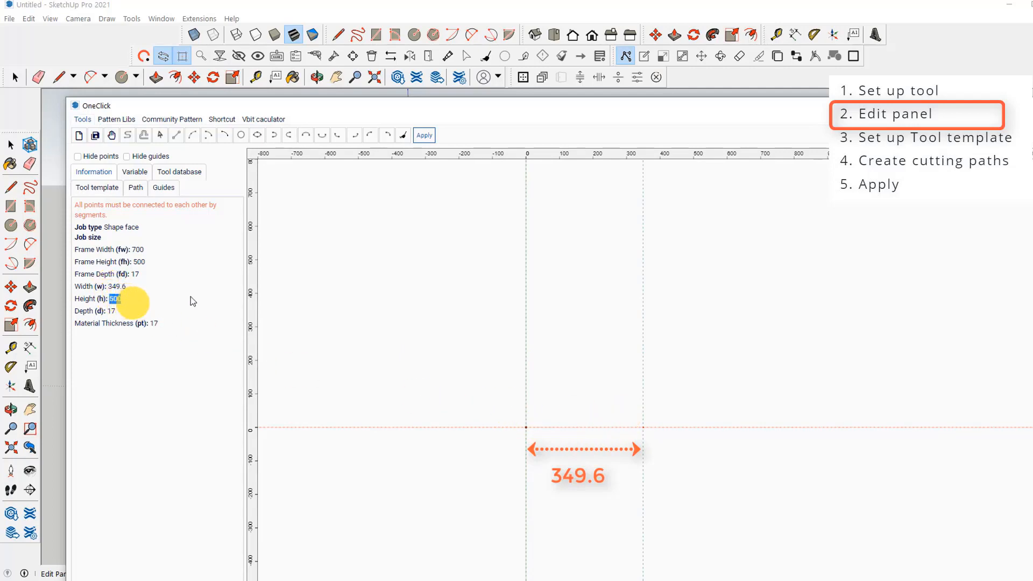
{"action": "left_click_drag", "start_coordinate": [496, 159], "coordinate": [466, 245]}
{"action": "key", "text": "ctrl+v"}
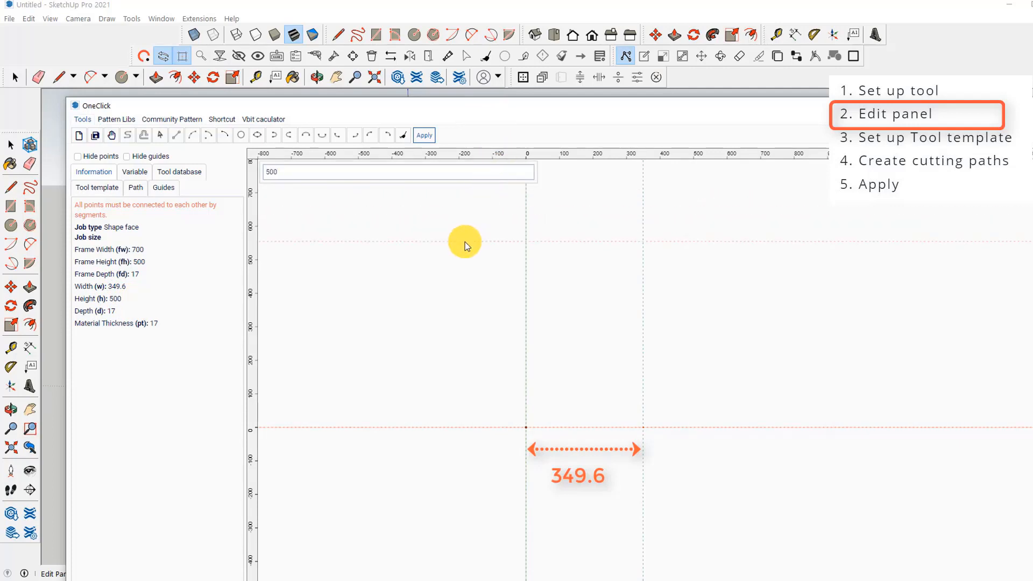
{"action": "key", "text": "Return"}
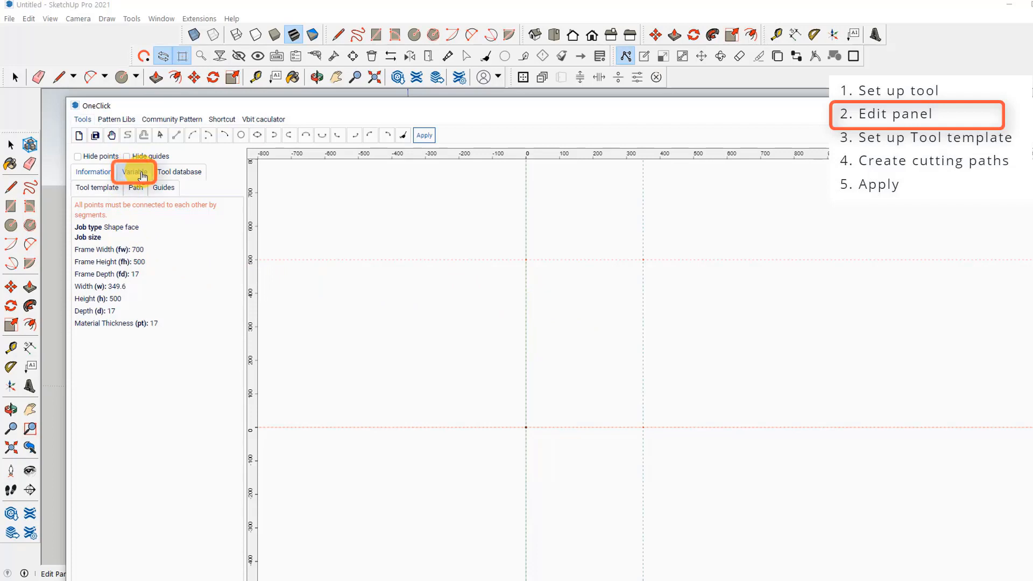
Examine the variable keywords for panel width, height, material thickness and frame dimensions
{"action": "left_click", "coordinate": [133, 173]}
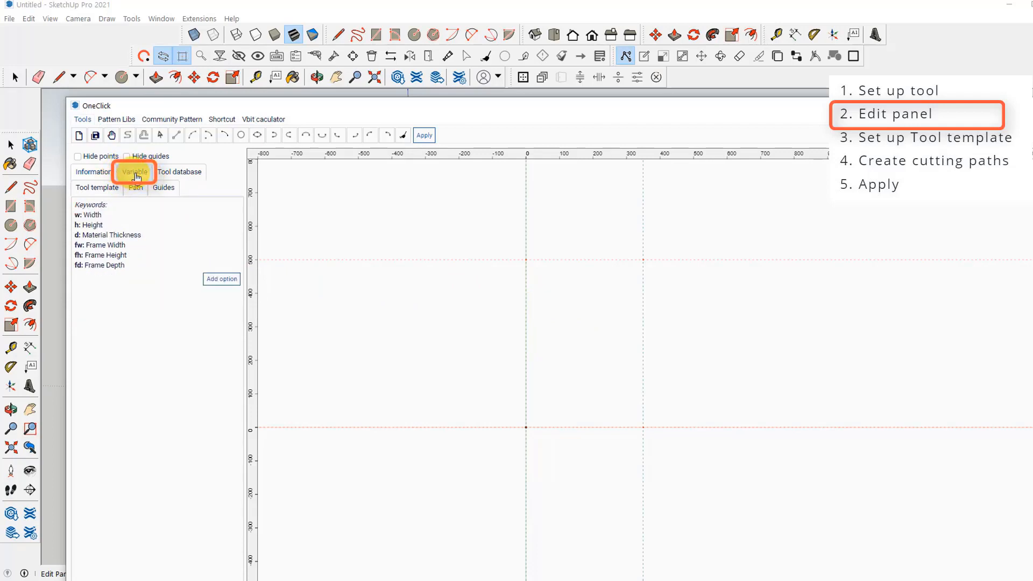
{"action": "left_click_drag", "start_coordinate": [77, 214], "coordinate": [129, 271]}
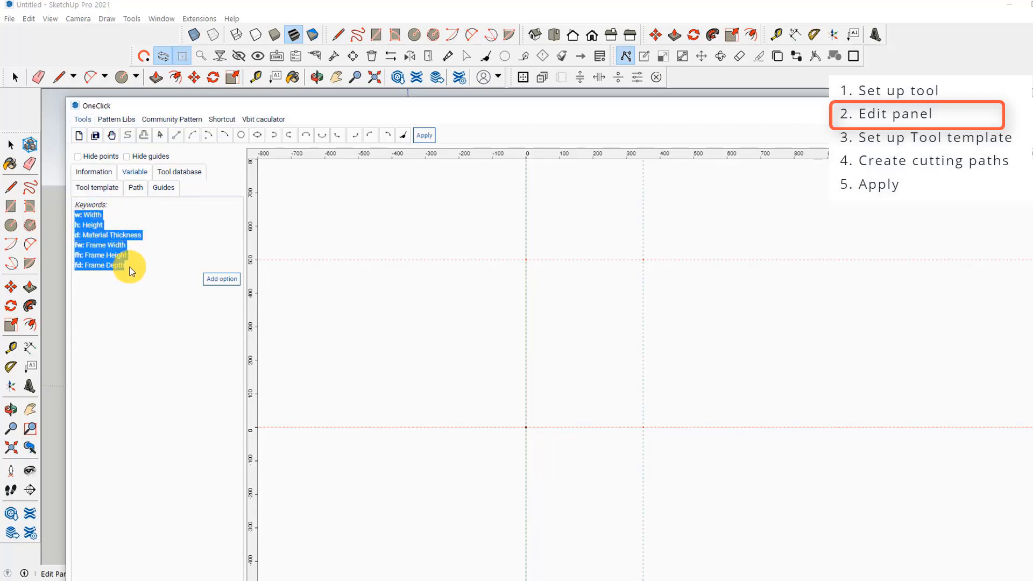
{"action": "left_click", "coordinate": [127, 268]}
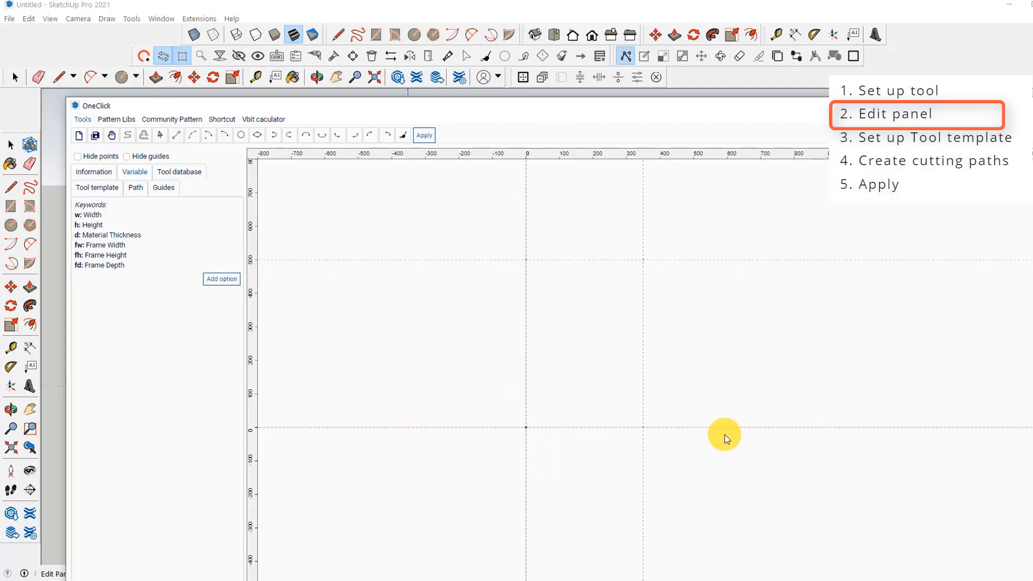
Delete the horizontal guide at 500 and the vertical guide at 349.6 from the guide list
{"action": "left_click", "coordinate": [166, 191]}
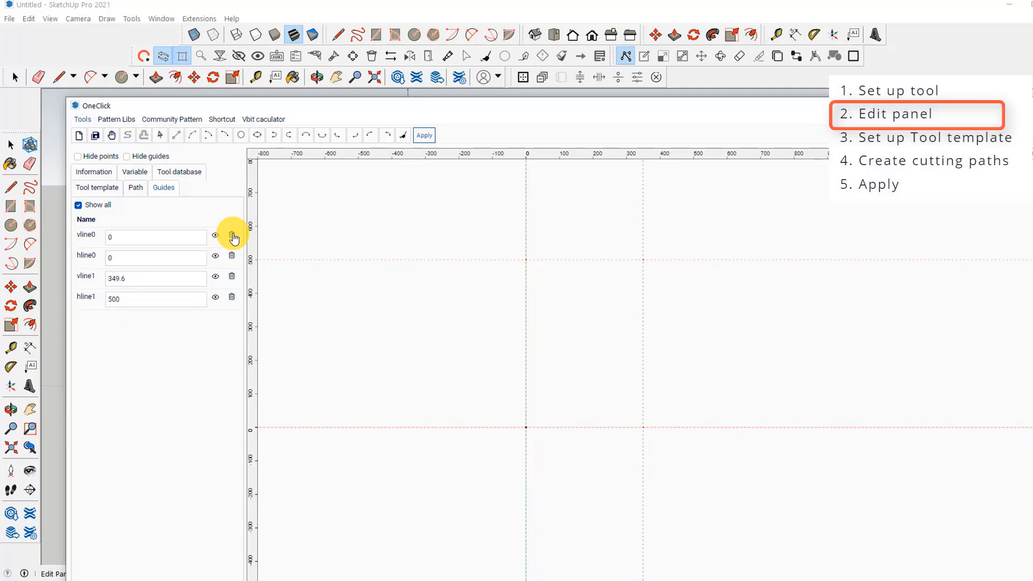
{"action": "left_click", "coordinate": [231, 297]}
{"action": "left_click", "coordinate": [232, 277]}
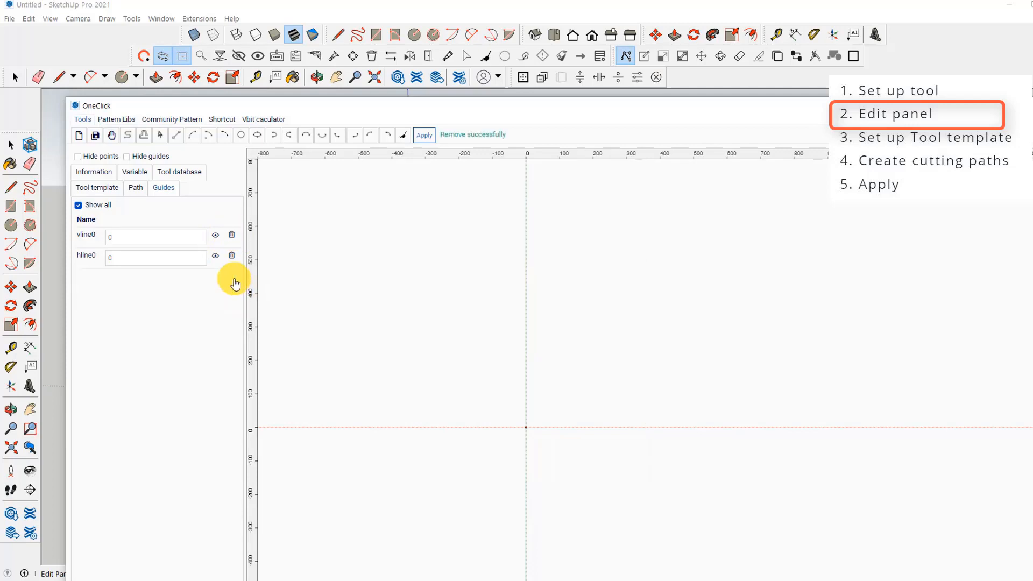
Switch the visibility of the horizontal guide at 0 off and back on twice
{"action": "left_click", "coordinate": [215, 257]}
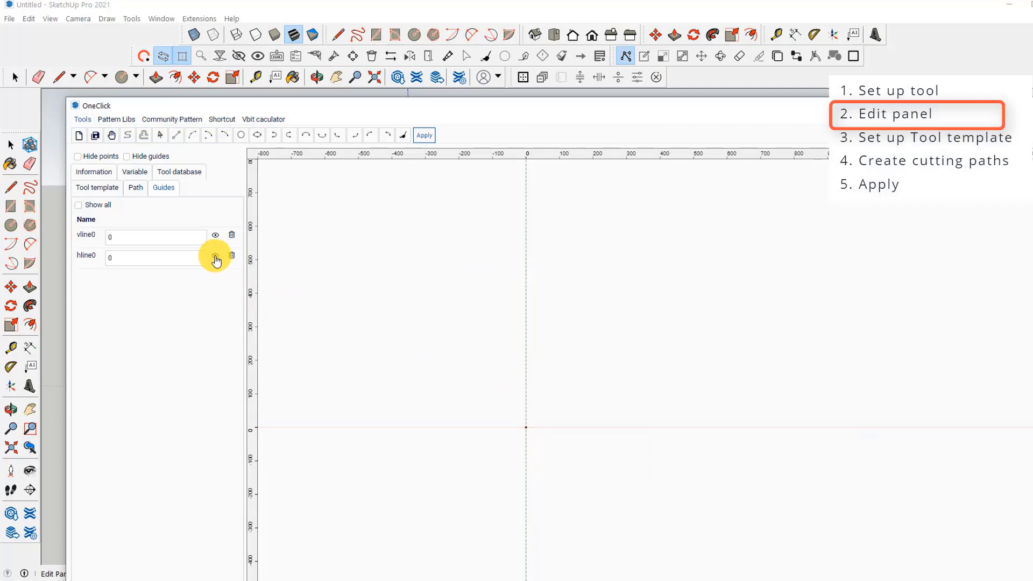
{"action": "left_click", "coordinate": [215, 258]}
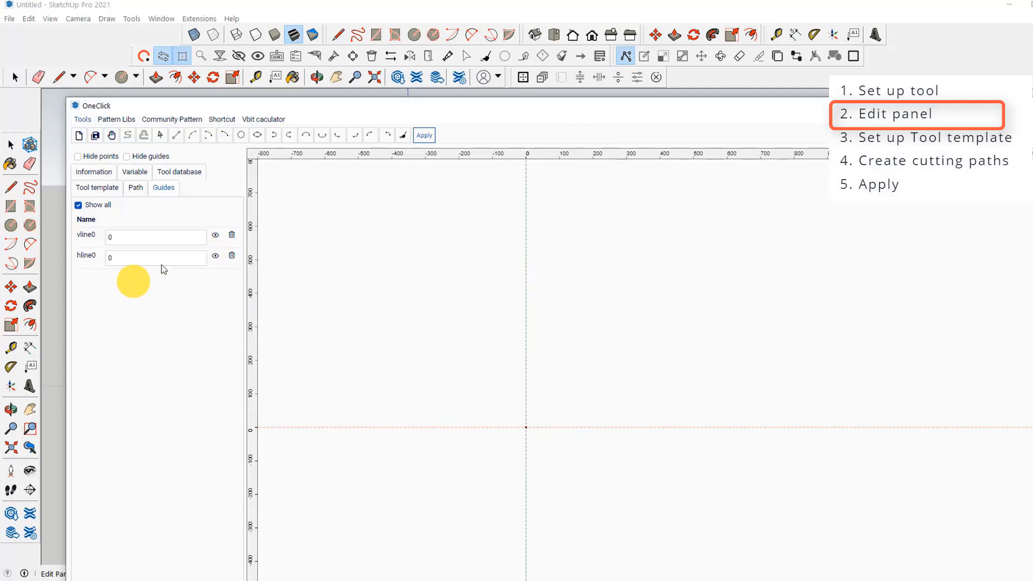
{"action": "left_click", "coordinate": [215, 256]}
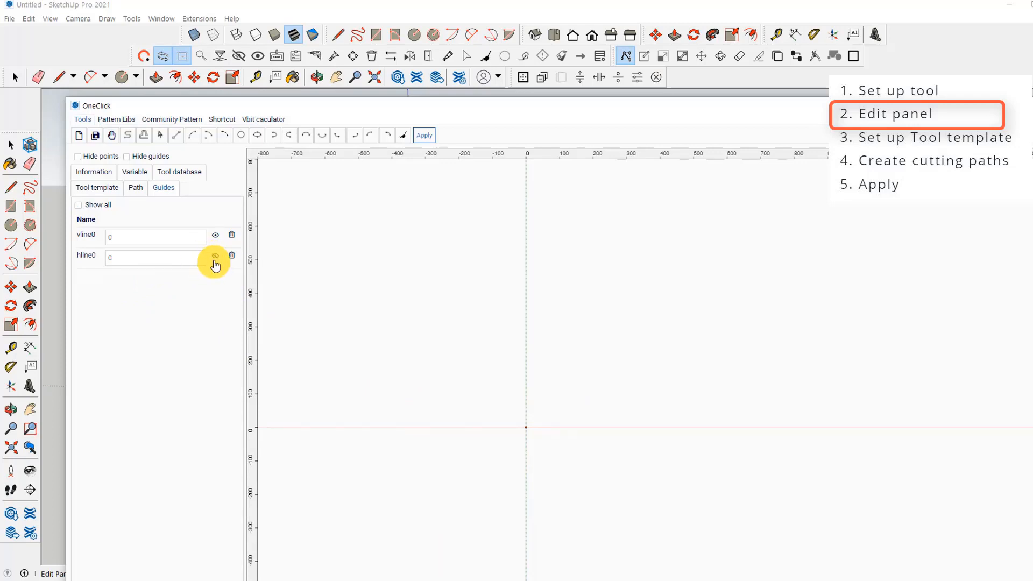
{"action": "left_click", "coordinate": [215, 257]}
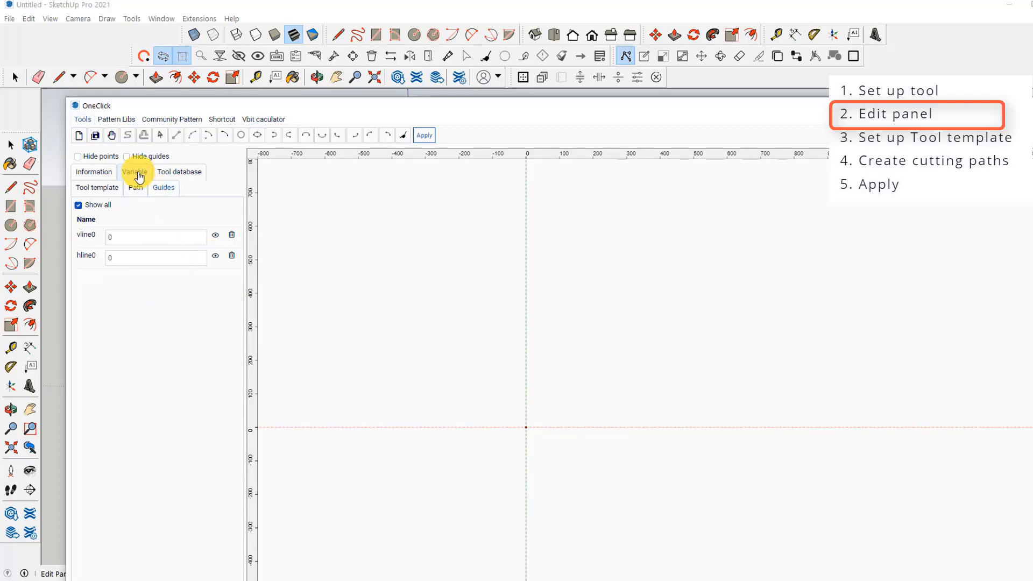
Add a vertical guide at w and a horizontal guide at h using the variable keywords
{"action": "left_click", "coordinate": [135, 173]}
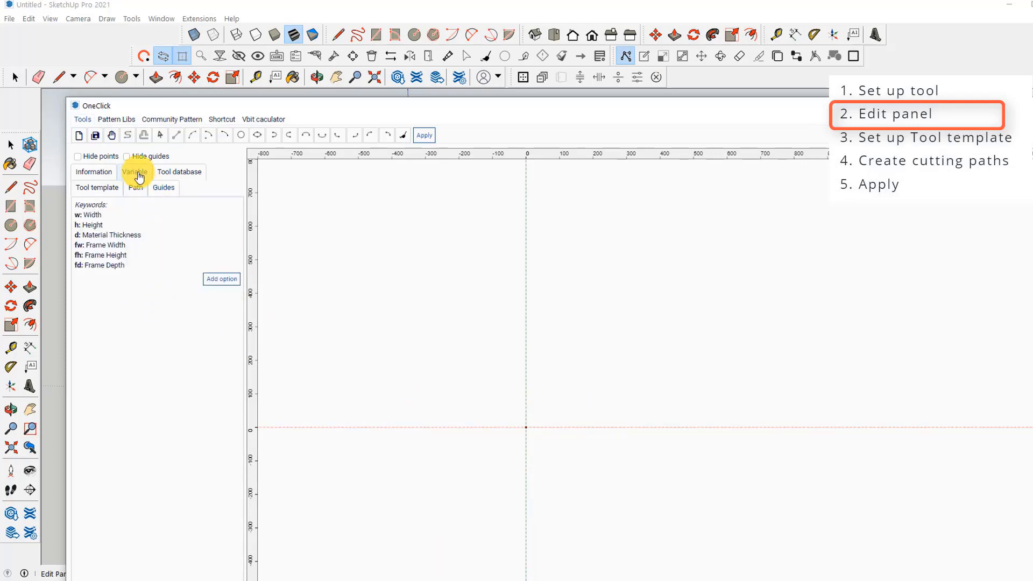
{"action": "left_click", "coordinate": [250, 354]}
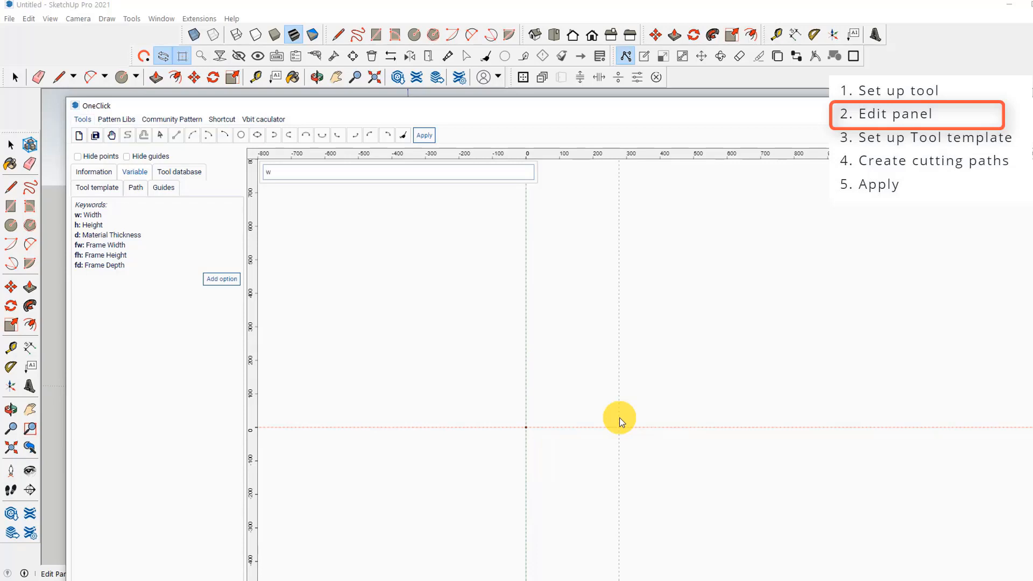
{"action": "key", "text": "Return"}
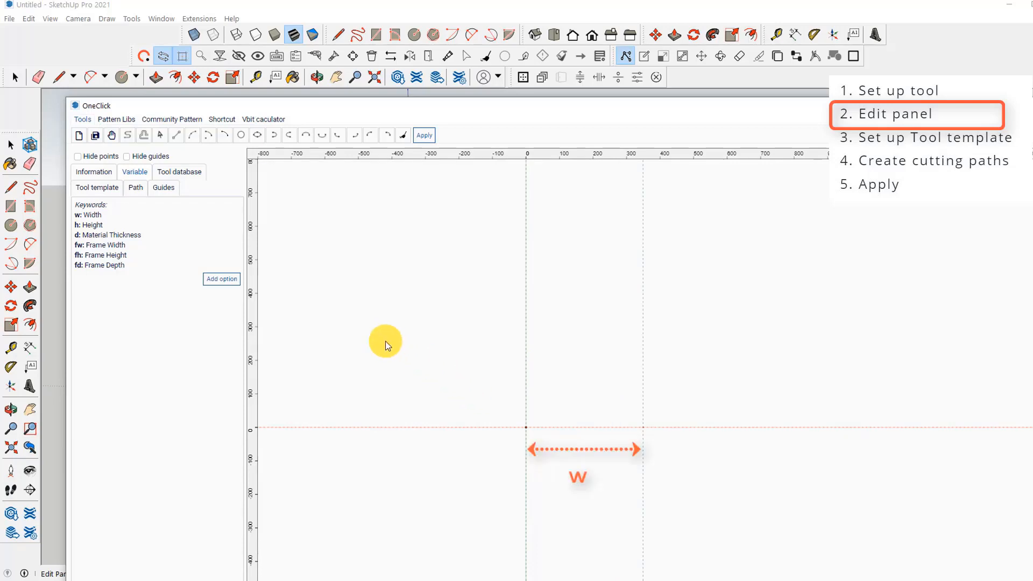
{"action": "left_click", "coordinate": [486, 156]}
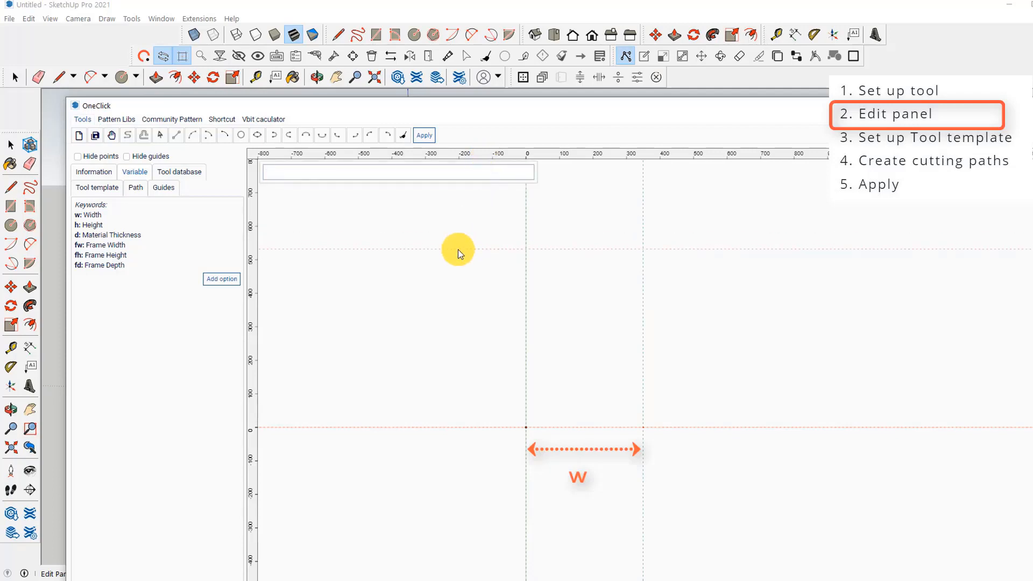
{"action": "type", "text": "h"}
{"action": "key", "text": "Return"}
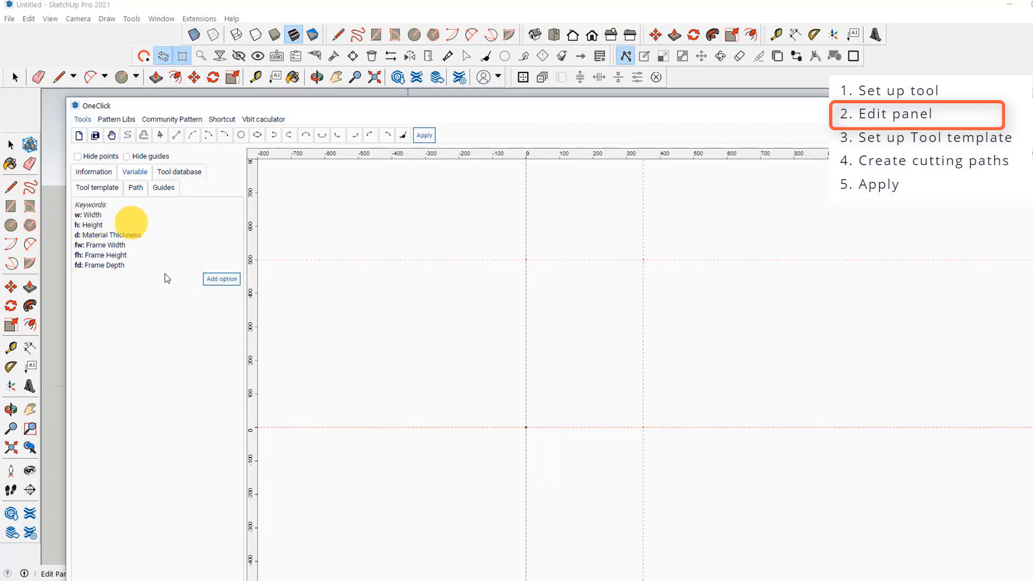
Create a variable named d1 with the label "distance 1" and a default value of 50
{"action": "left_click", "coordinate": [222, 279]}
{"action": "left_click", "coordinate": [188, 300]}
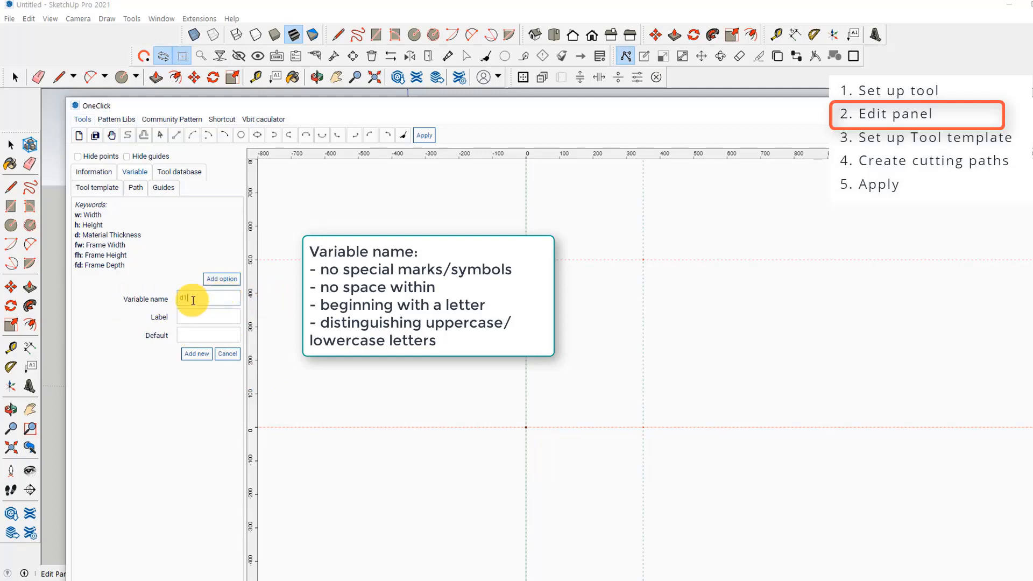
{"action": "left_click", "coordinate": [193, 313]}
{"action": "type", "text": "disa"}
{"action": "type", "text": "ance 1"}
{"action": "left_click", "coordinate": [193, 334]}
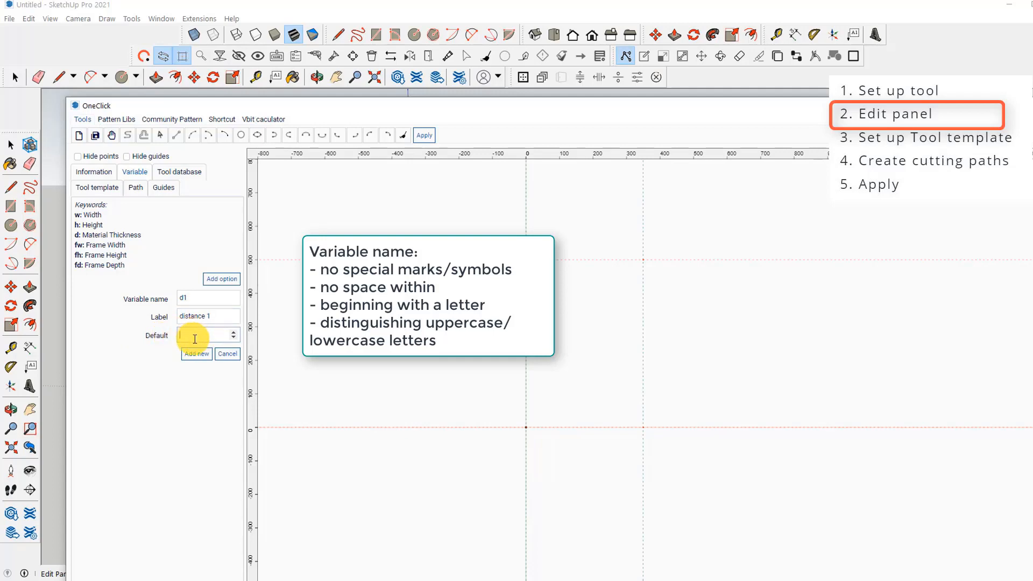
{"action": "type", "text": "50"}
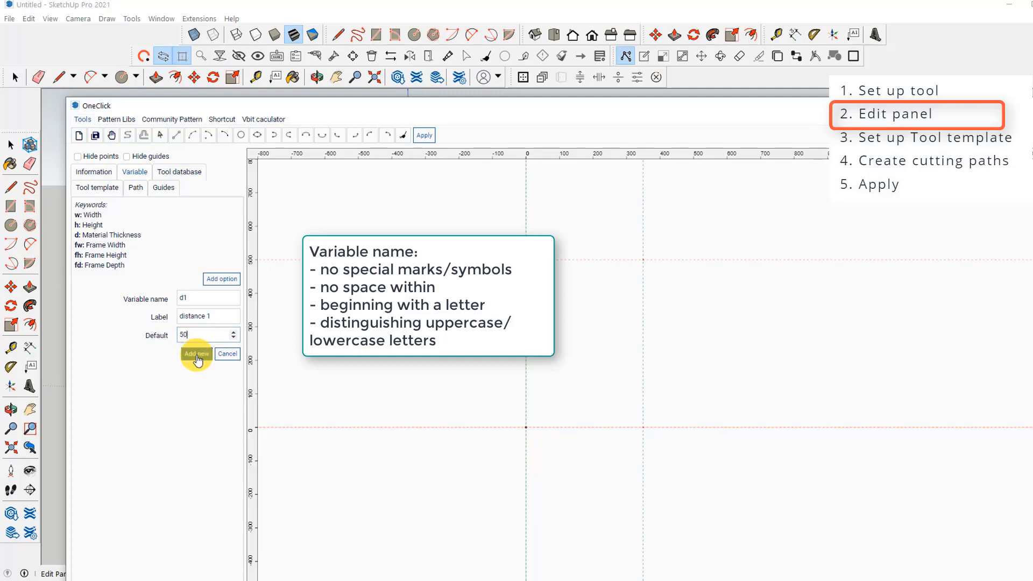
{"action": "left_click", "coordinate": [197, 354]}
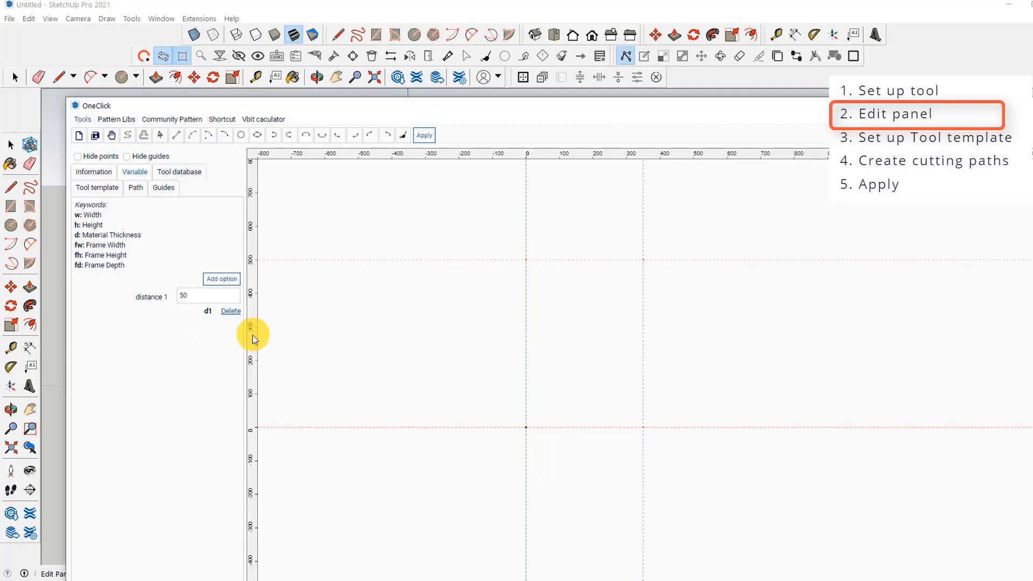
Add two vertical guides inside the panel, one at d1 and one at w-d1
{"action": "double_click", "coordinate": [209, 311]}
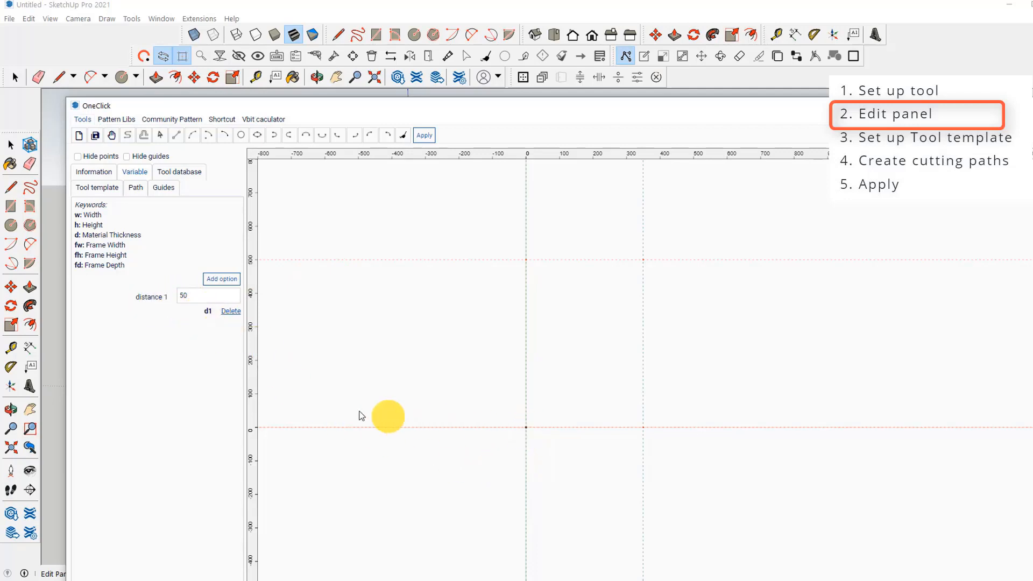
{"action": "left_click_drag", "start_coordinate": [251, 390], "coordinate": [550, 429]}
{"action": "type", "text": "d1"}
{"action": "key", "text": "Return"}
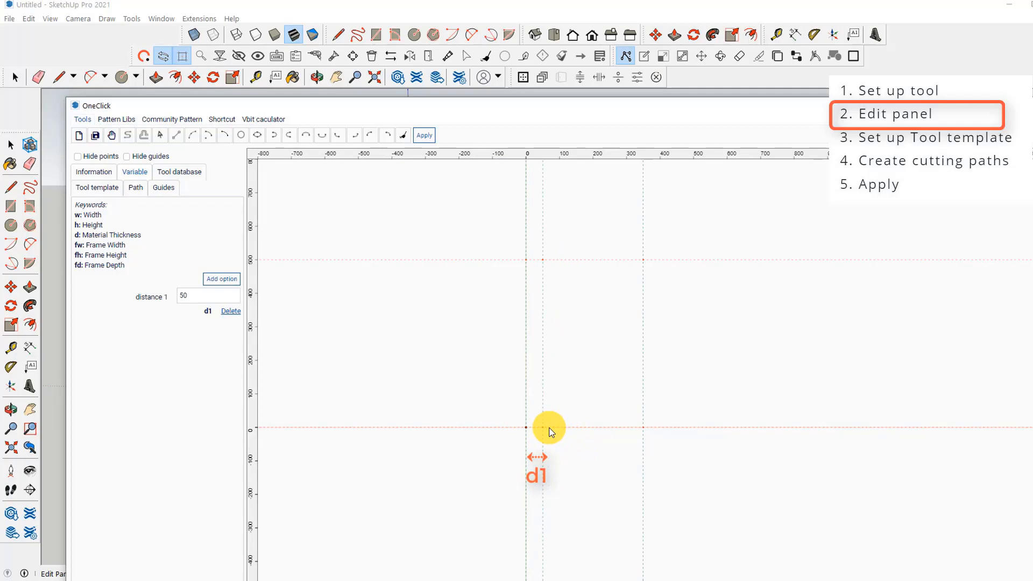
{"action": "left_click_drag", "start_coordinate": [250, 376], "coordinate": [625, 421]}
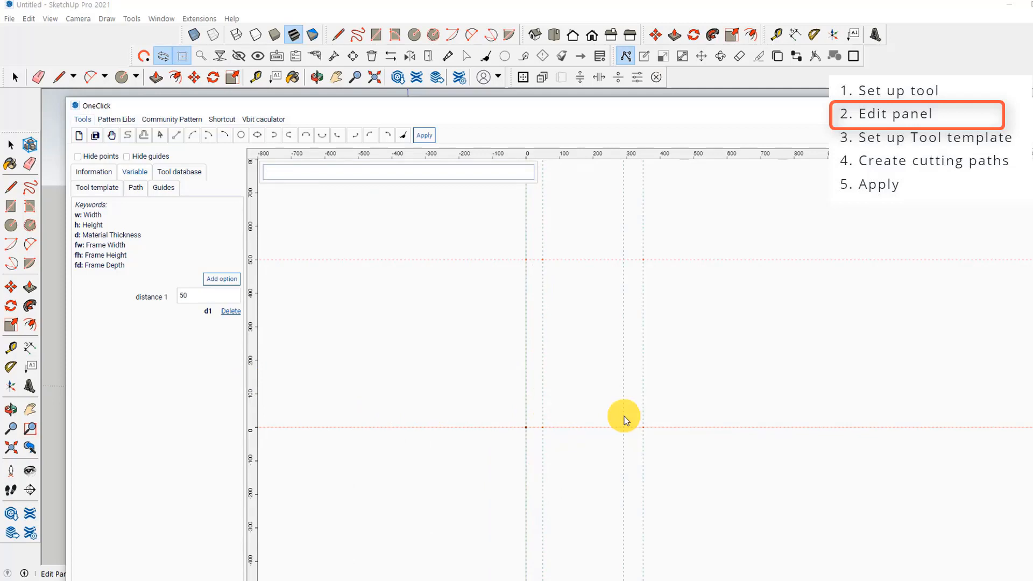
{"action": "type", "text": "w-d1"}
{"action": "key", "text": "Return"}
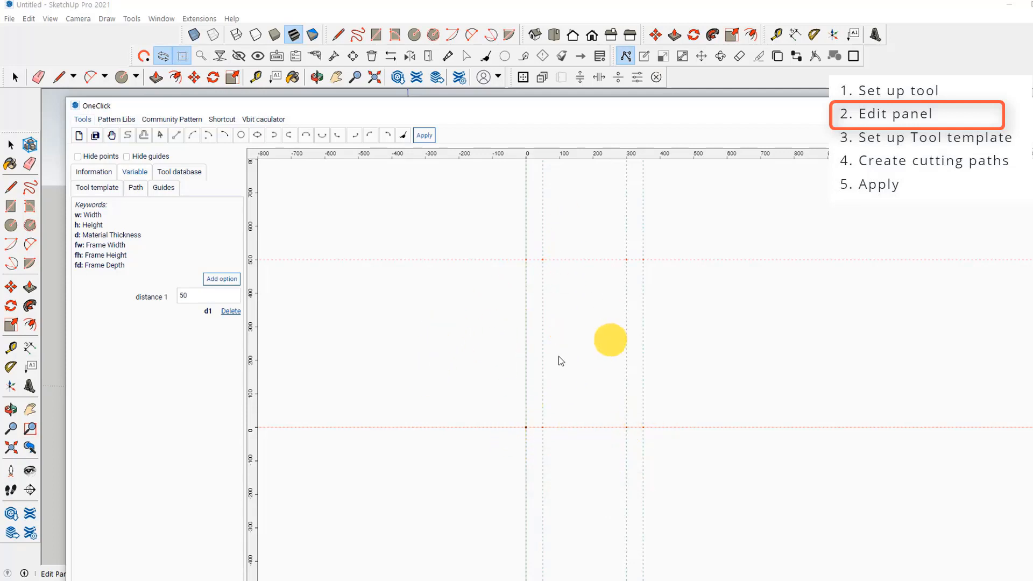
Add two horizontal guides inside the panel, one at 50 and one at h-50
{"action": "left_click", "coordinate": [597, 156]}
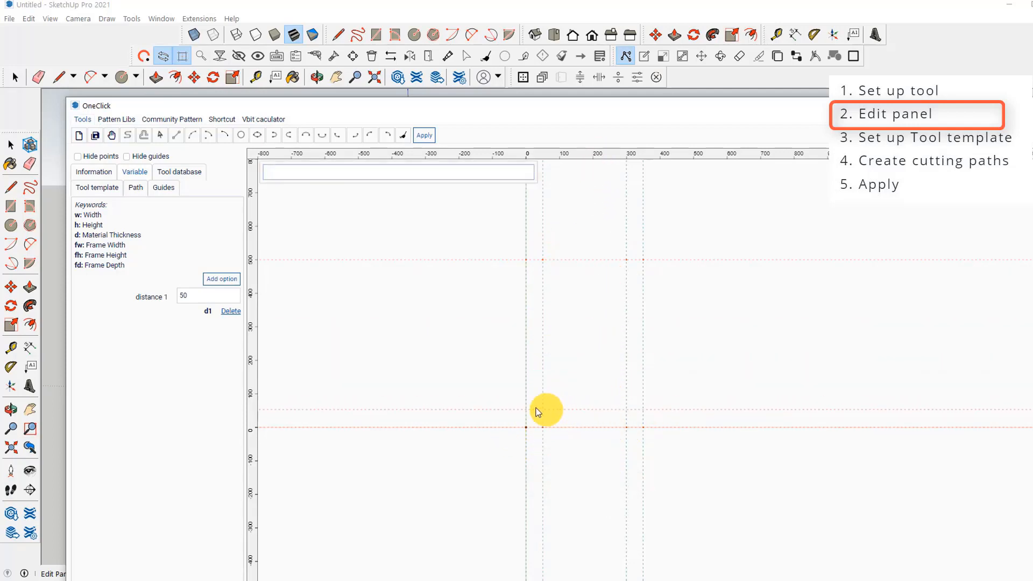
{"action": "type", "text": "50"}
{"action": "key", "text": "Return"}
{"action": "left_click", "coordinate": [545, 156]}
{"action": "type", "text": "h-50"}
{"action": "key", "text": "Return"}
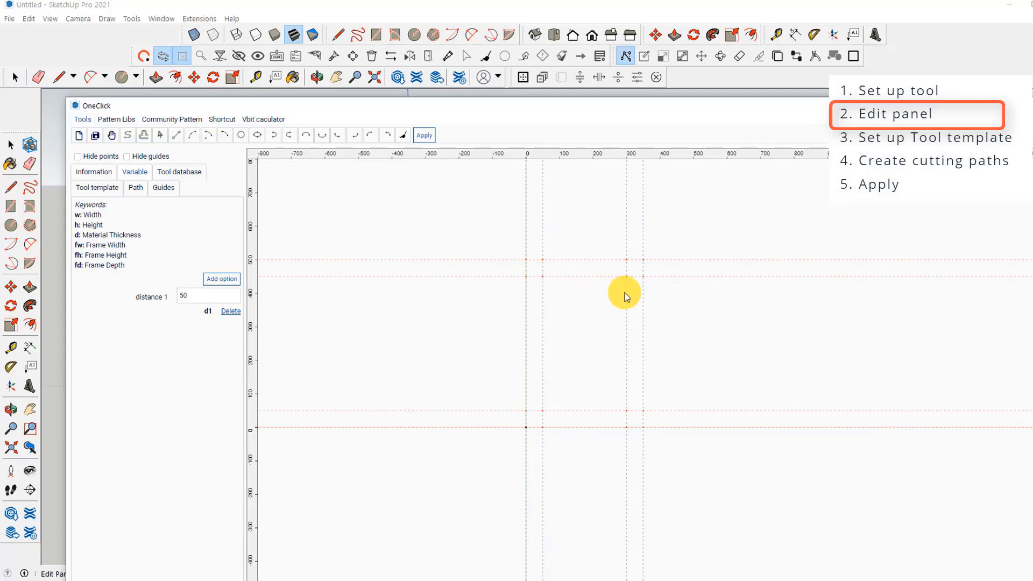
Add a horizontal guide at h-d1*2 and a vertical guide at w/2
{"action": "scroll", "coordinate": [624, 293], "scroll_direction": "up", "scroll_amount": 2}
{"action": "left_click", "coordinate": [569, 154]}
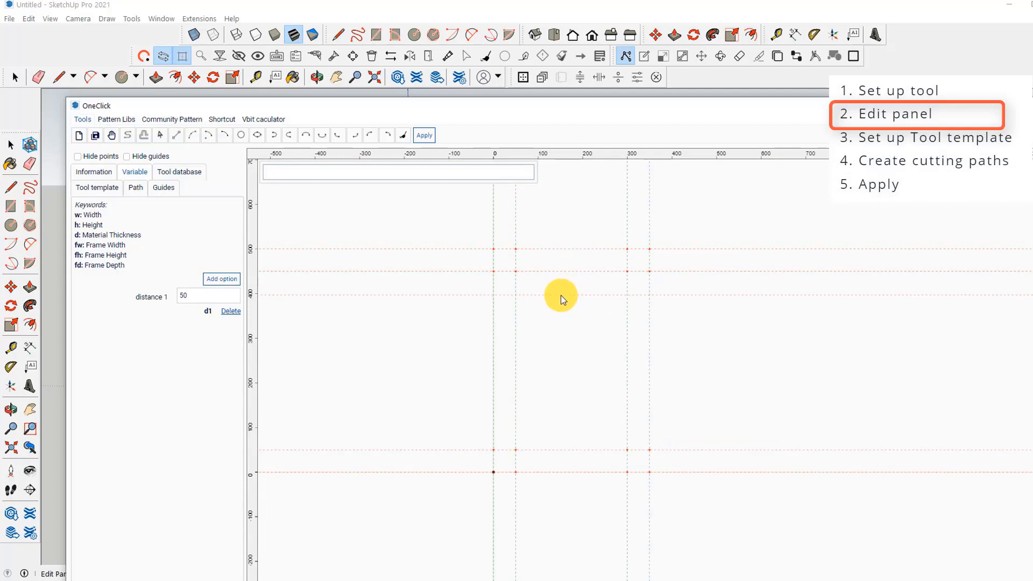
{"action": "type", "text": "h-d1*2"}
{"action": "key", "text": "Return"}
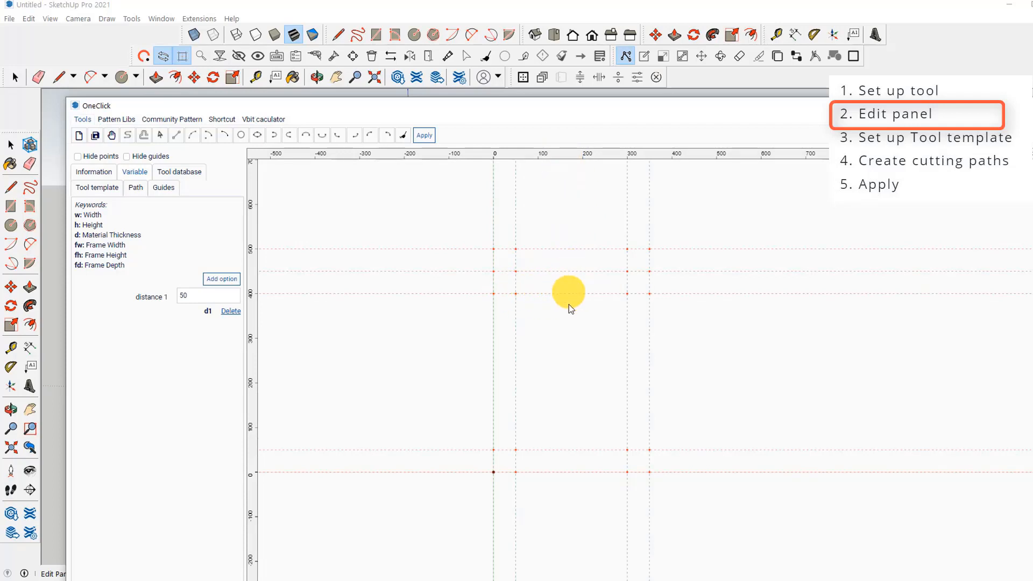
{"action": "left_click", "coordinate": [250, 308]}
{"action": "type", "text": "w/2"}
{"action": "key", "text": "Return"}
Create a variable named d2 with the label "distance 2" and a default value of 40
{"action": "left_click", "coordinate": [217, 280]}
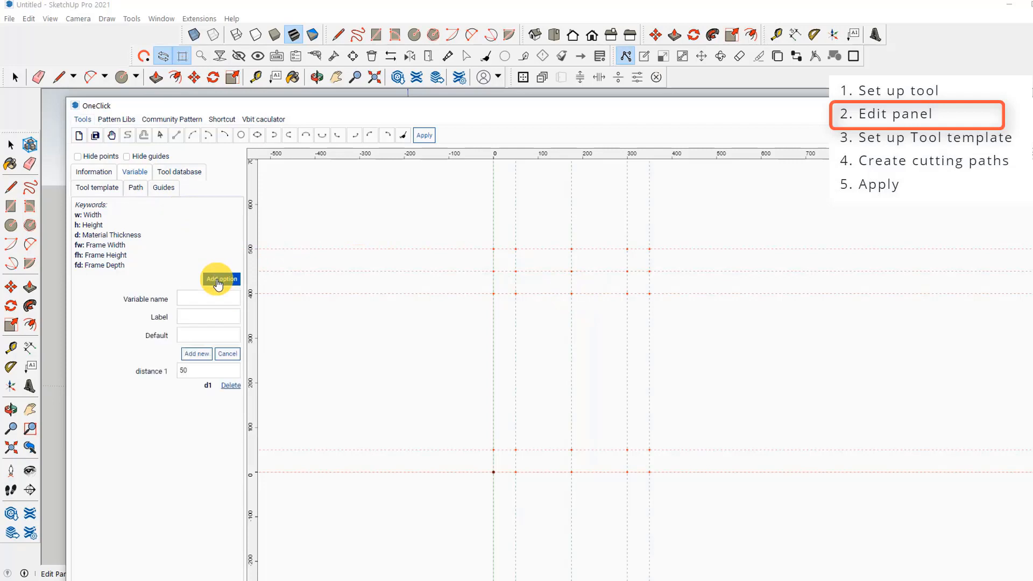
{"action": "type", "text": "d2"}
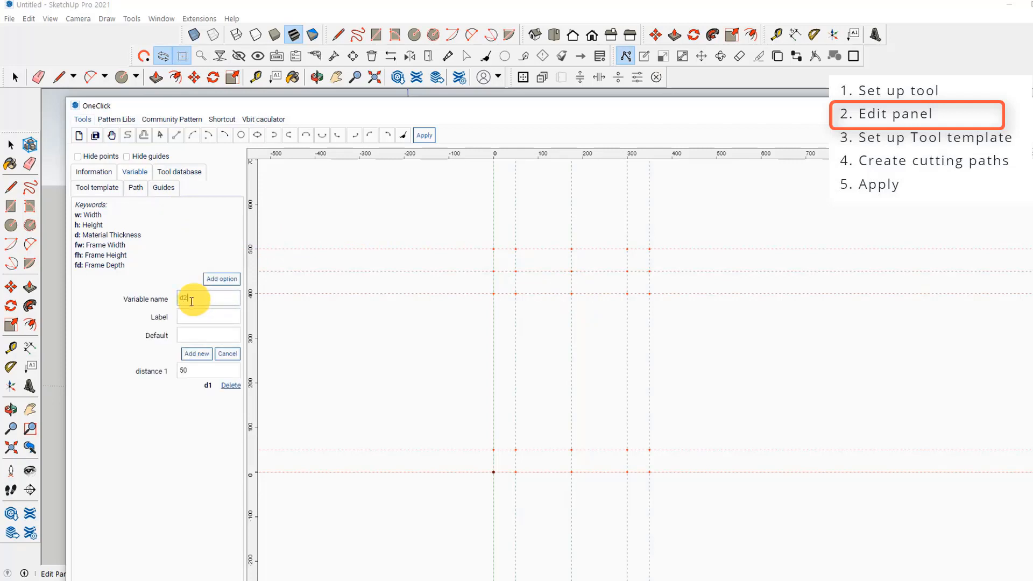
{"action": "left_click", "coordinate": [183, 315]}
{"action": "type", "text": "distance 2"}
{"action": "left_click", "coordinate": [186, 334]}
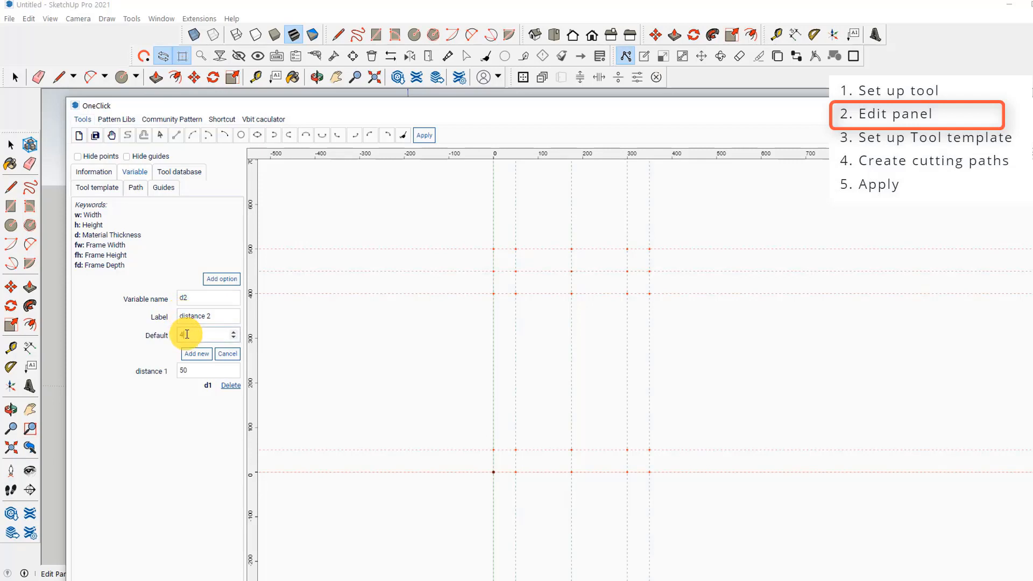
{"action": "type", "text": "40"}
{"action": "left_click", "coordinate": [196, 353]}
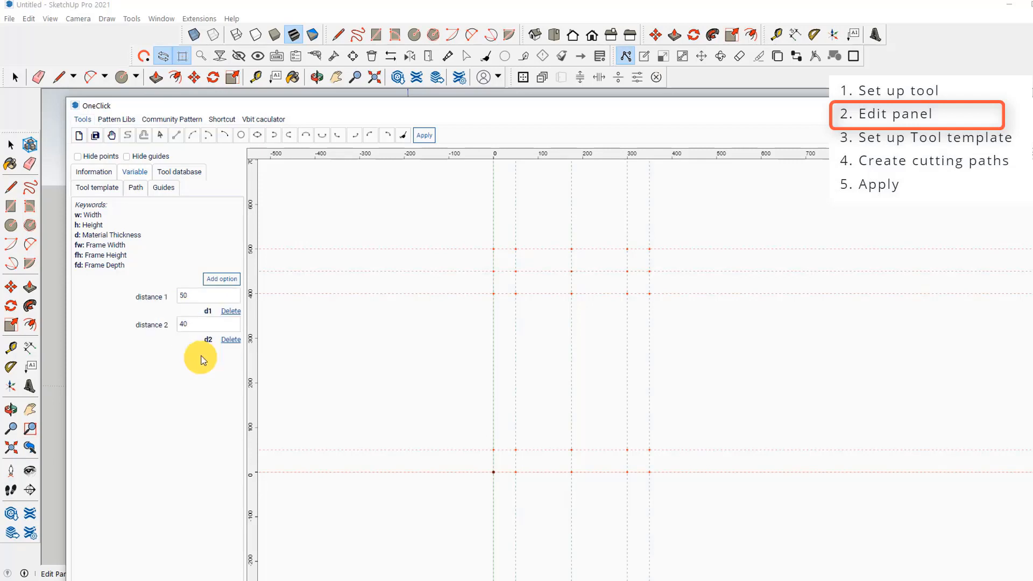
Add a vertical guide at d2 and change the value of distance 2 to 30
{"action": "left_click", "coordinate": [252, 309]}
{"action": "type", "text": "d2"}
{"action": "key", "text": "Return"}
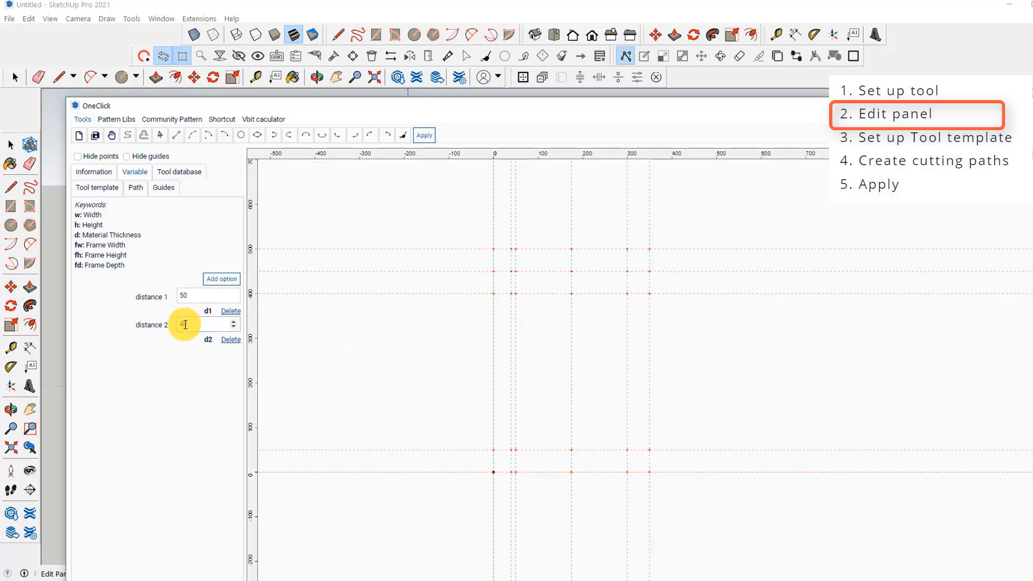
{"action": "key", "text": "BackSpace"}
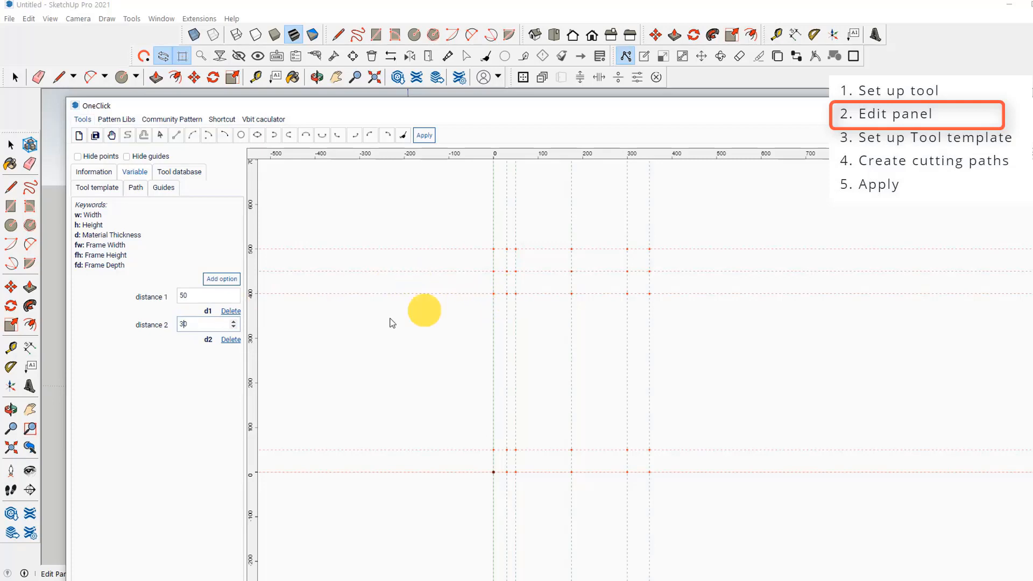
Add a vertical guide at w-d2 inside the panel
{"action": "left_click_drag", "start_coordinate": [253, 337], "coordinate": [351, 337]}
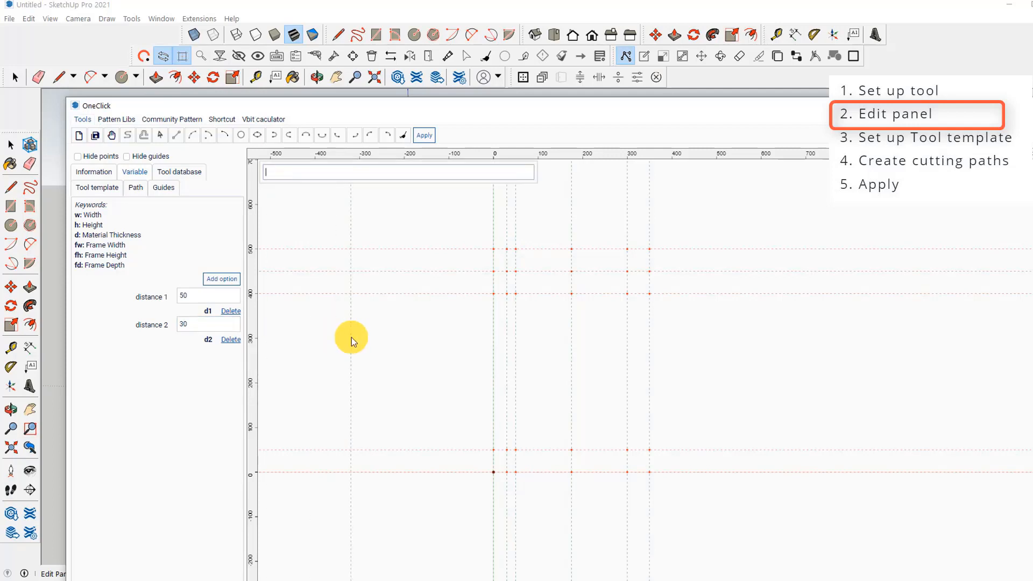
{"action": "type", "text": "w-d2"}
{"action": "key", "text": "Return"}
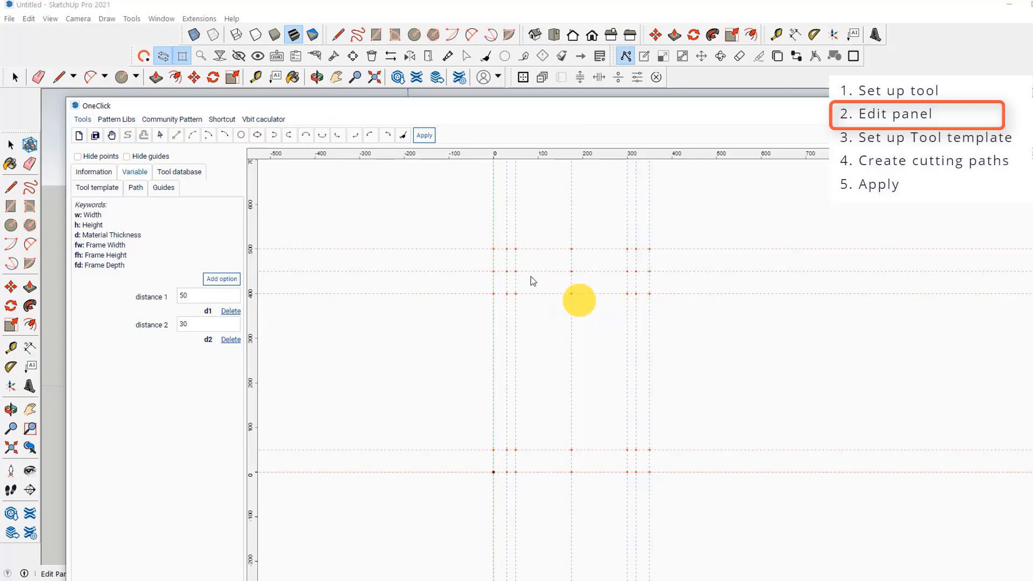
Draw the open door outline with lines along the d2, 50 and w-d2 guides, plus short shoulders at h-d1*2 reaching d1 and w-d1
{"action": "left_click", "coordinate": [177, 137]}
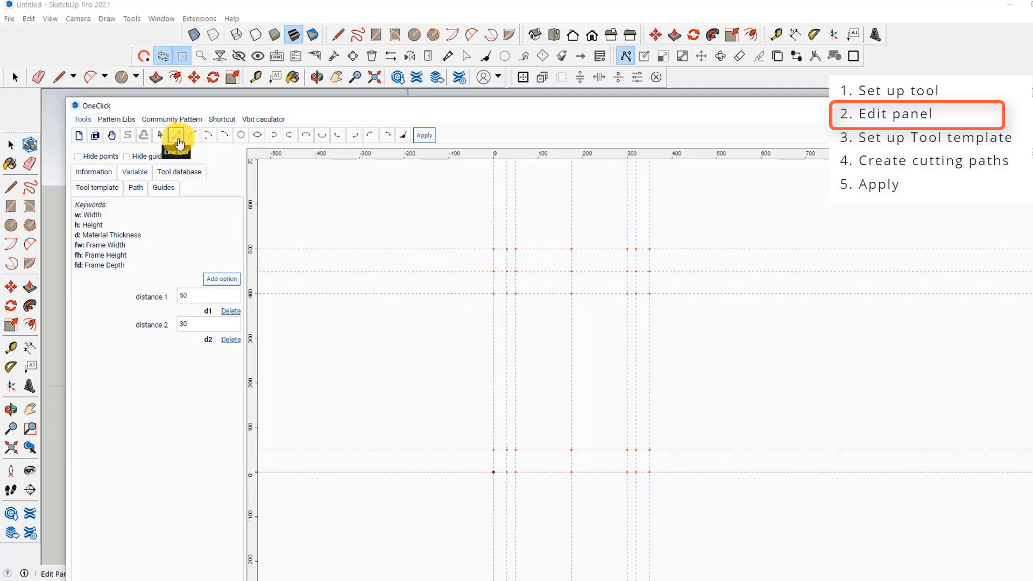
{"action": "left_click", "coordinate": [507, 294]}
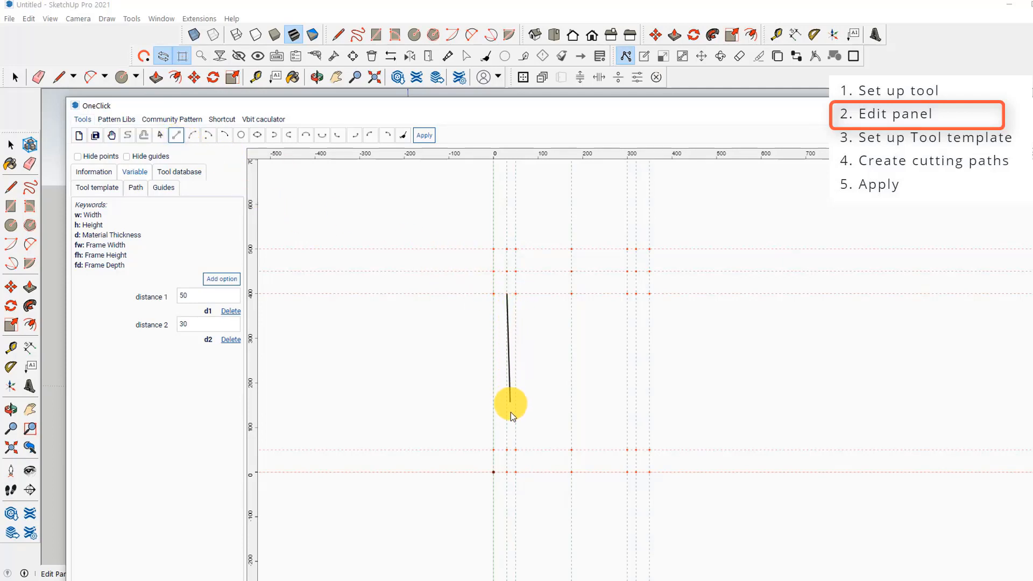
{"action": "left_click", "coordinate": [506, 450]}
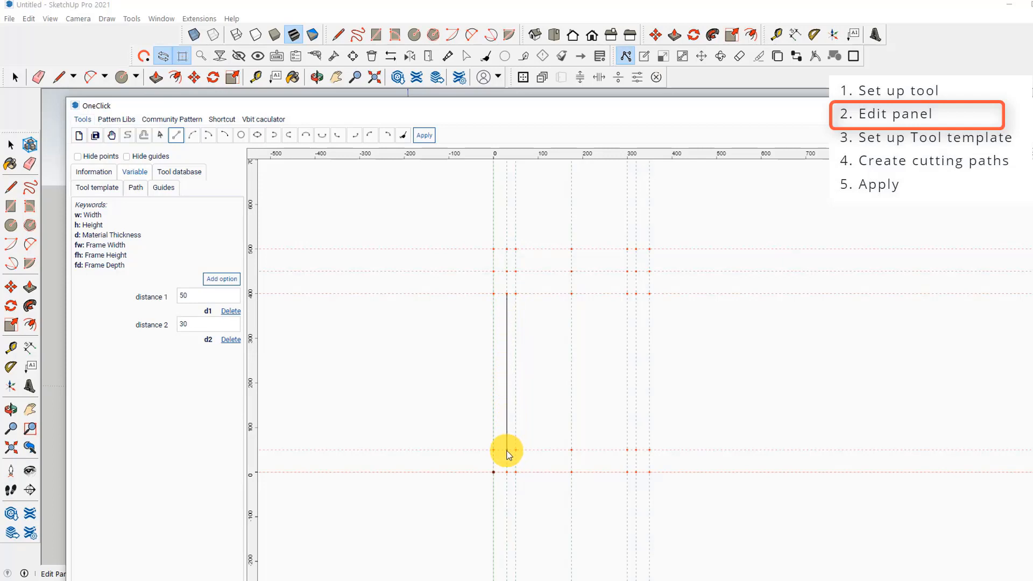
{"action": "left_click", "coordinate": [636, 450]}
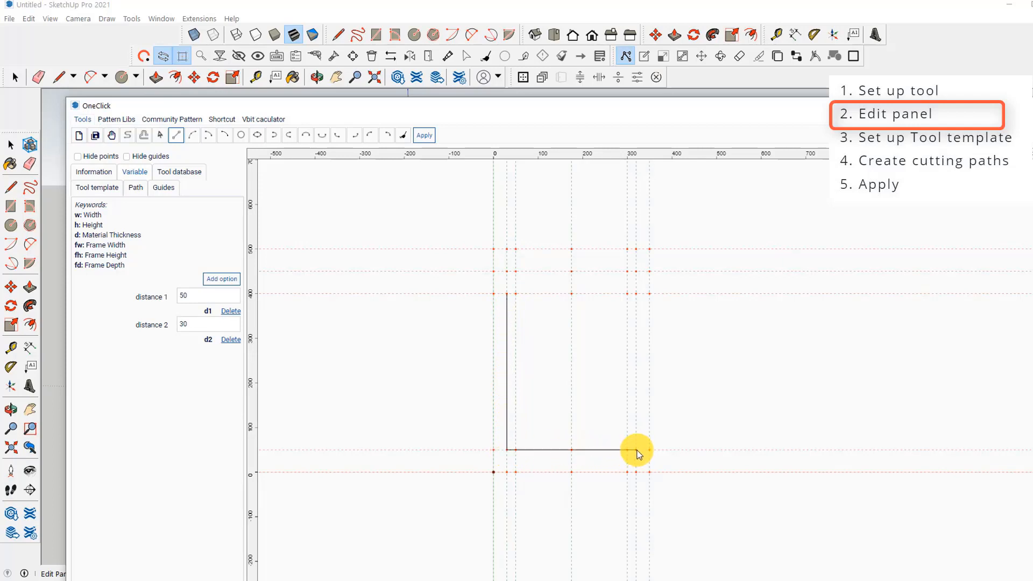
{"action": "left_click", "coordinate": [636, 293]}
{"action": "left_click", "coordinate": [628, 294]}
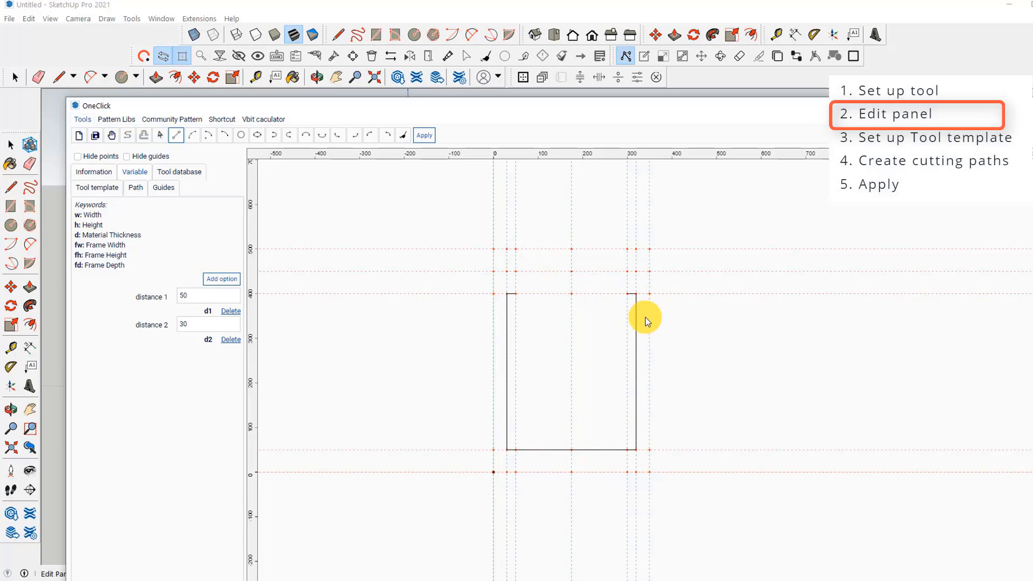
{"action": "left_click", "coordinate": [516, 294]}
{"action": "left_click", "coordinate": [627, 293]}
Close the outline with a three-point arc between the two shoulders, passing through the intersection of the w/2 and h-50 guides
{"action": "left_click", "coordinate": [193, 137]}
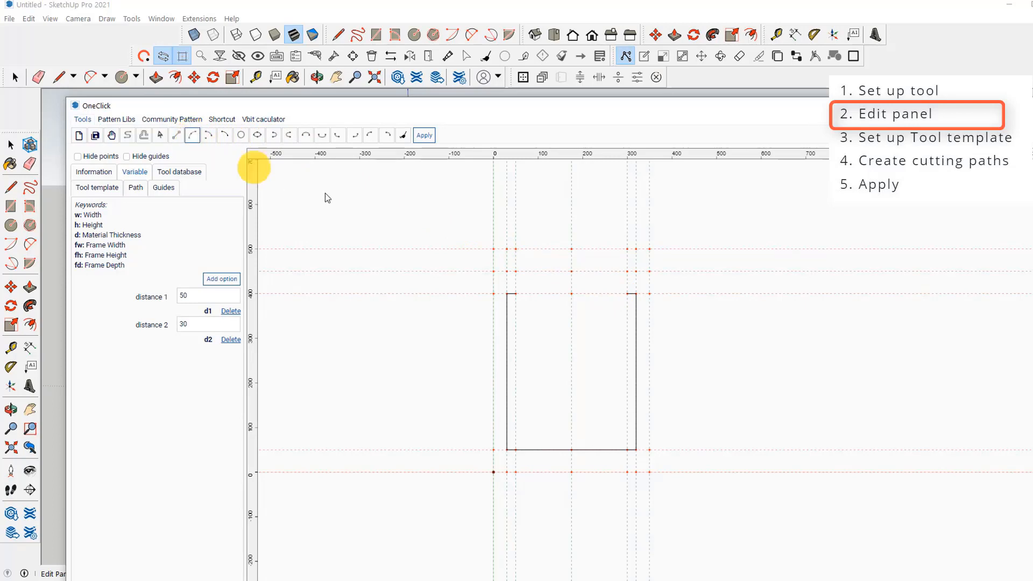
{"action": "left_click", "coordinate": [516, 294]}
{"action": "left_click", "coordinate": [627, 294]}
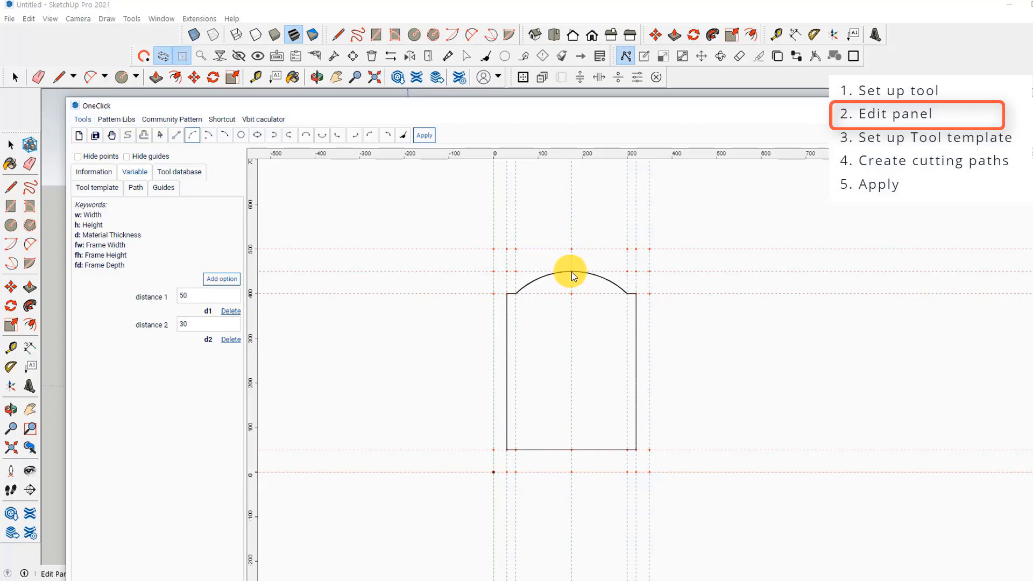
{"action": "left_click", "coordinate": [572, 272]}
Draw a two-point quarter arc at the panel's upper-left corner, centred where the h-50 guide meets the left edge
{"action": "left_click", "coordinate": [209, 137]}
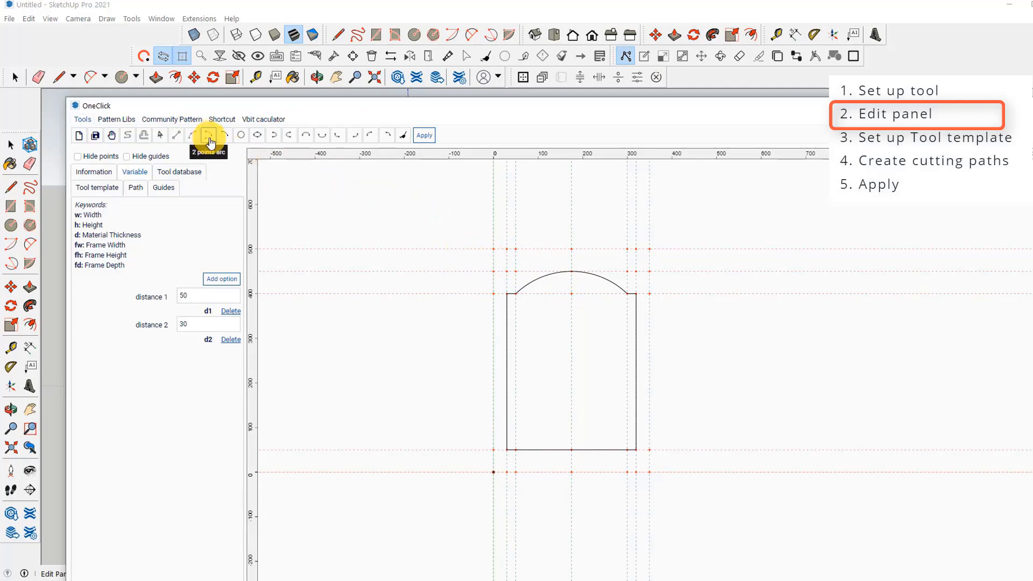
{"action": "left_click", "coordinate": [494, 271]}
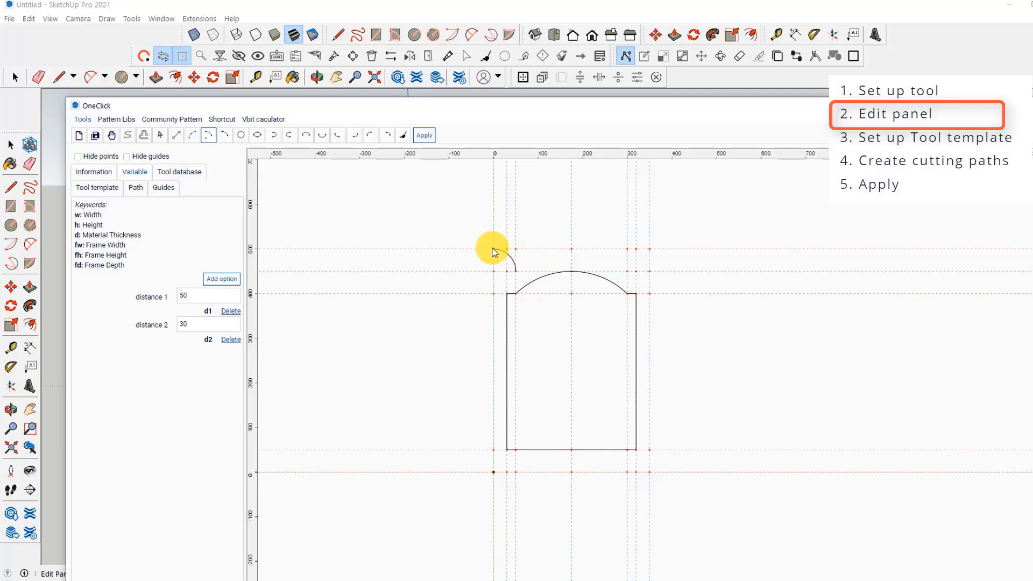
{"action": "left_click", "coordinate": [516, 271]}
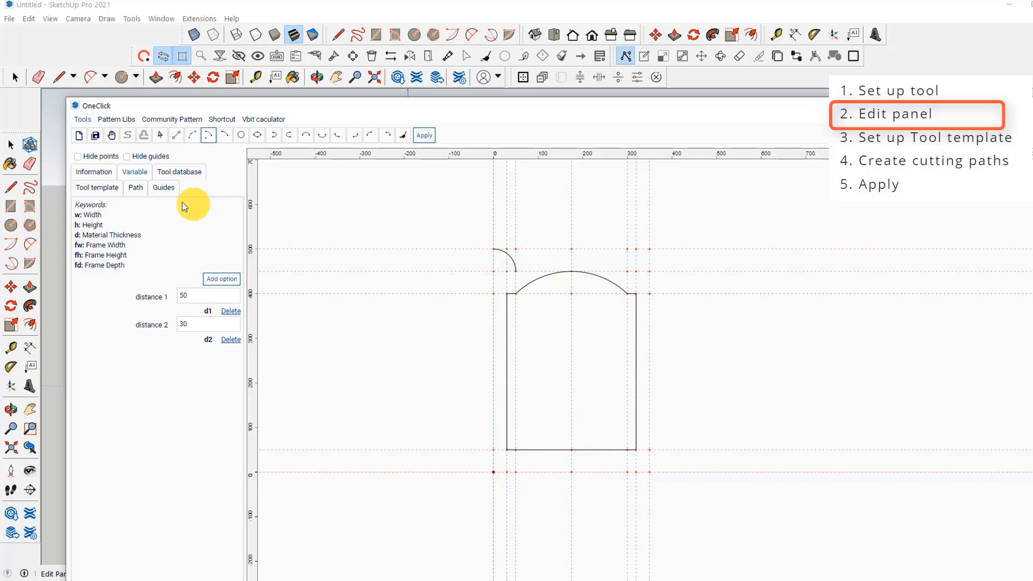
Toggle the visibility of the corner arc in the path segments and delete that arc from the drawing
{"action": "left_click", "coordinate": [135, 192]}
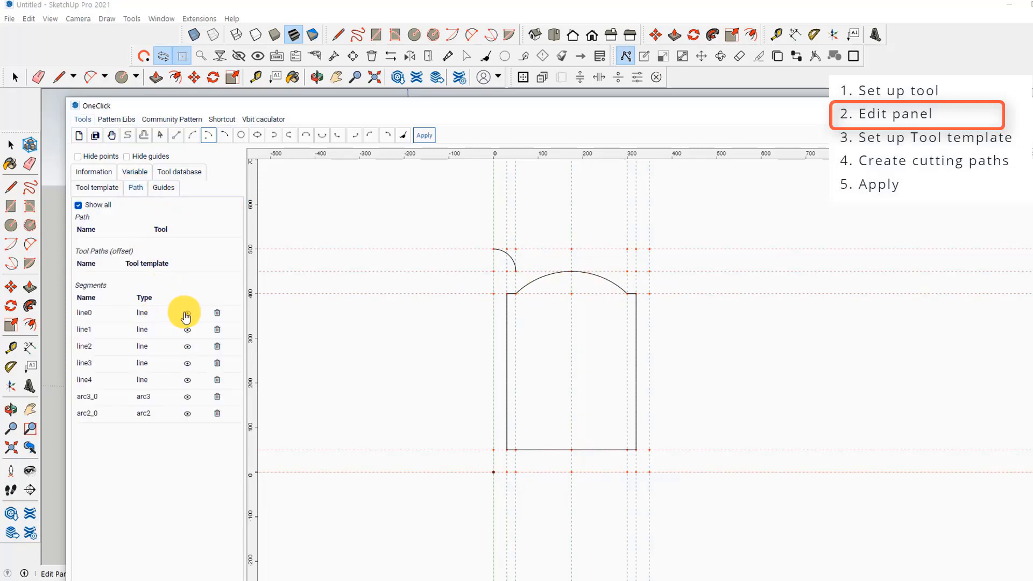
{"action": "left_click", "coordinate": [187, 414]}
{"action": "left_click", "coordinate": [187, 414]}
{"action": "left_click", "coordinate": [188, 415]}
{"action": "left_click", "coordinate": [187, 414]}
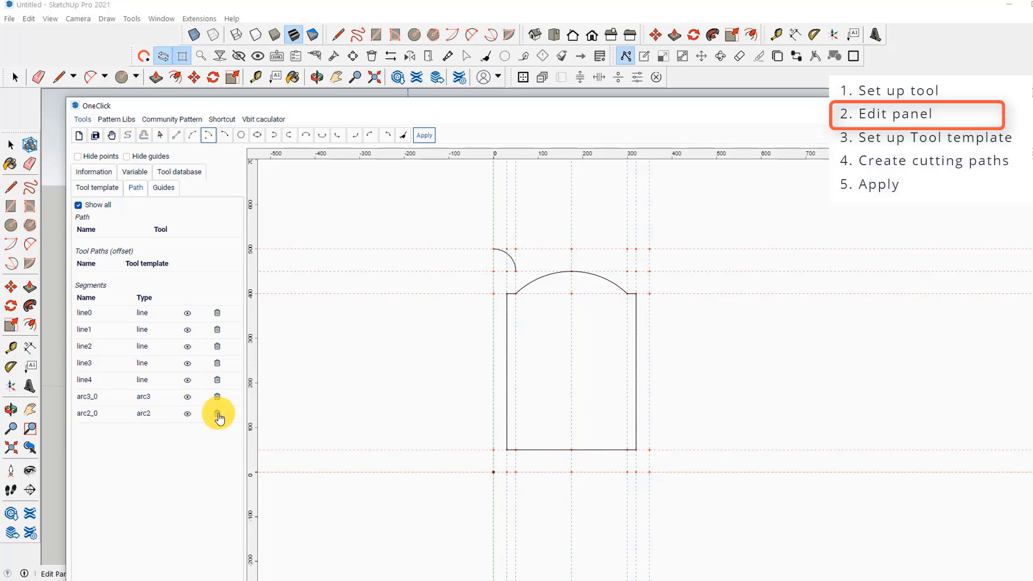
{"action": "left_click", "coordinate": [160, 137]}
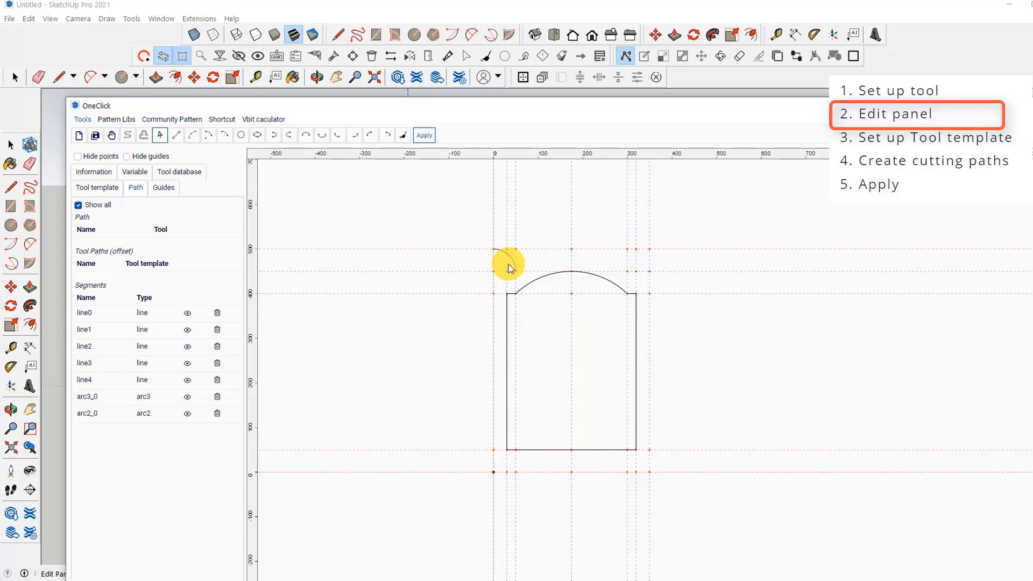
{"action": "key", "text": "Delete"}
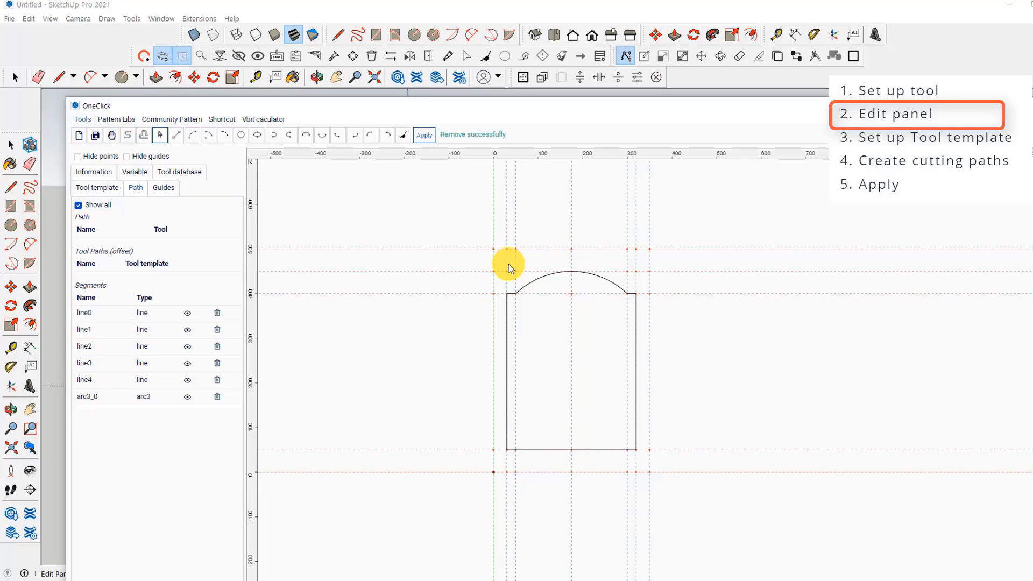
Draw a radius-200 arc from the d1 guide at the panel's top edge to the left edge at h-d1*2
{"action": "left_click", "coordinate": [225, 139]}
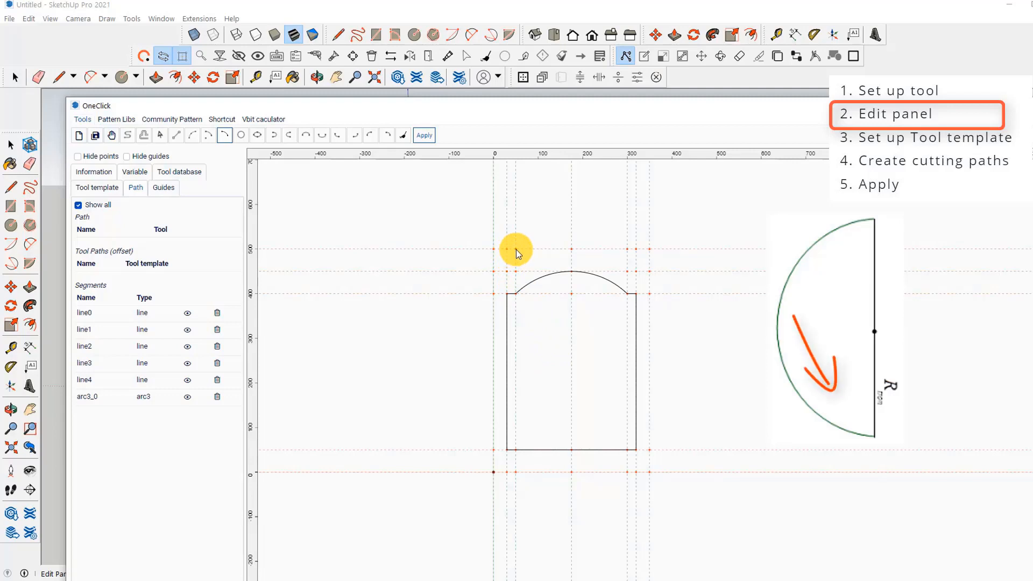
{"action": "left_click", "coordinate": [494, 294]}
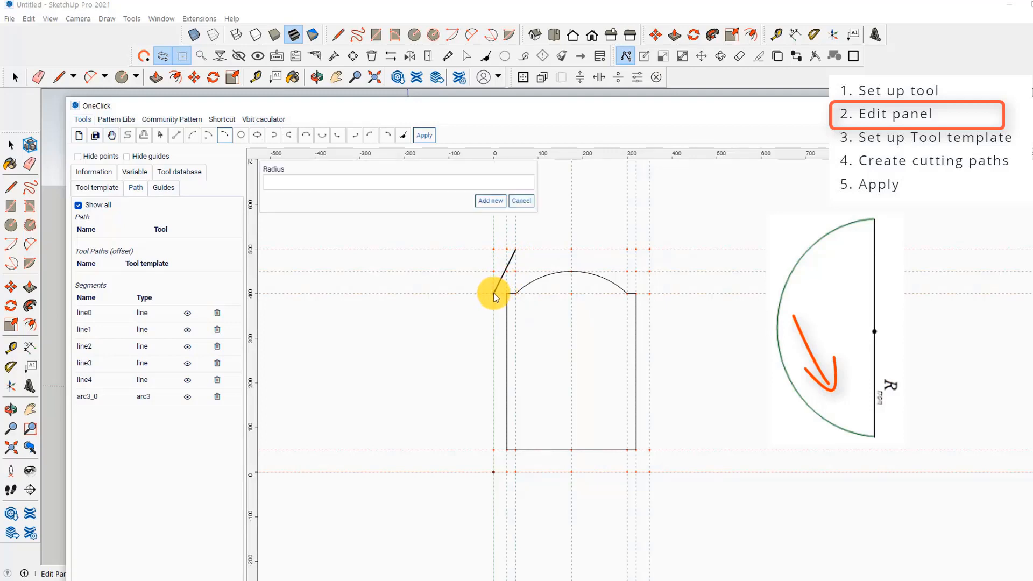
{"action": "left_click", "coordinate": [308, 178]}
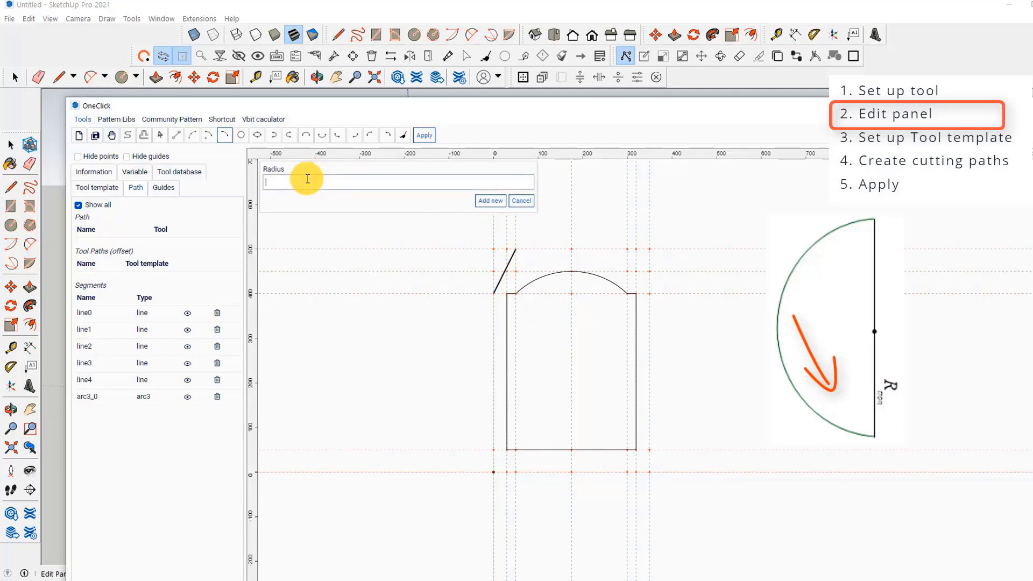
{"action": "type", "text": "200"}
{"action": "left_click", "coordinate": [490, 201]}
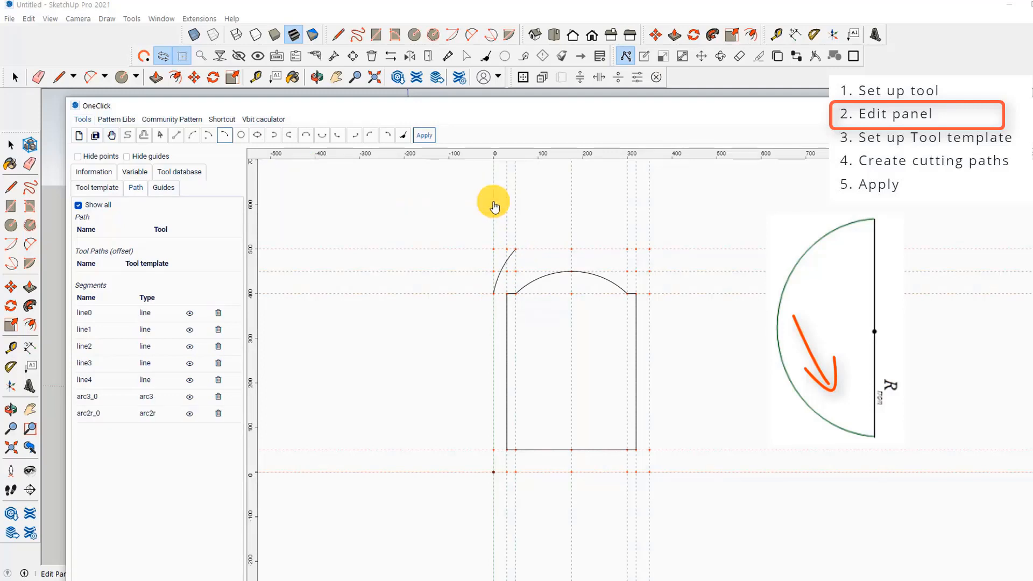
Draw a radius-100 arc from the panel's upper-right corner to the right shoulder at w-d1, and delete both radius arcs
{"action": "left_click", "coordinate": [649, 249]}
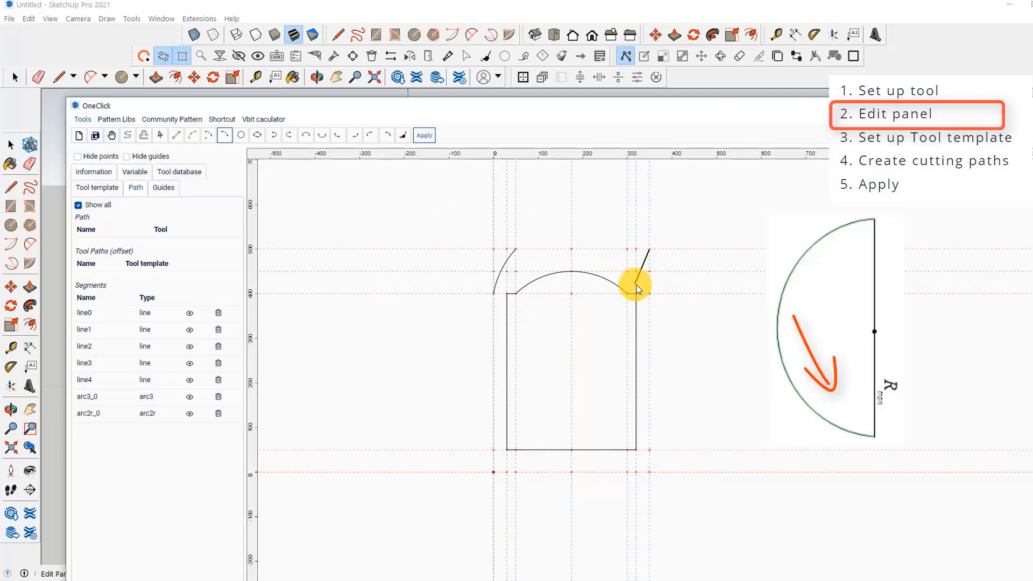
{"action": "left_click", "coordinate": [627, 294]}
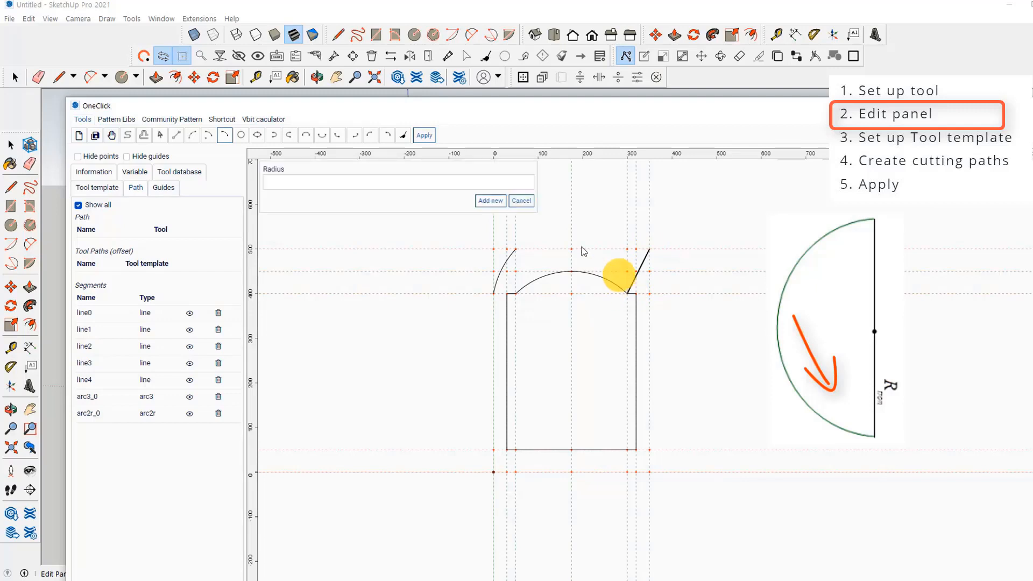
{"action": "left_click", "coordinate": [366, 181]}
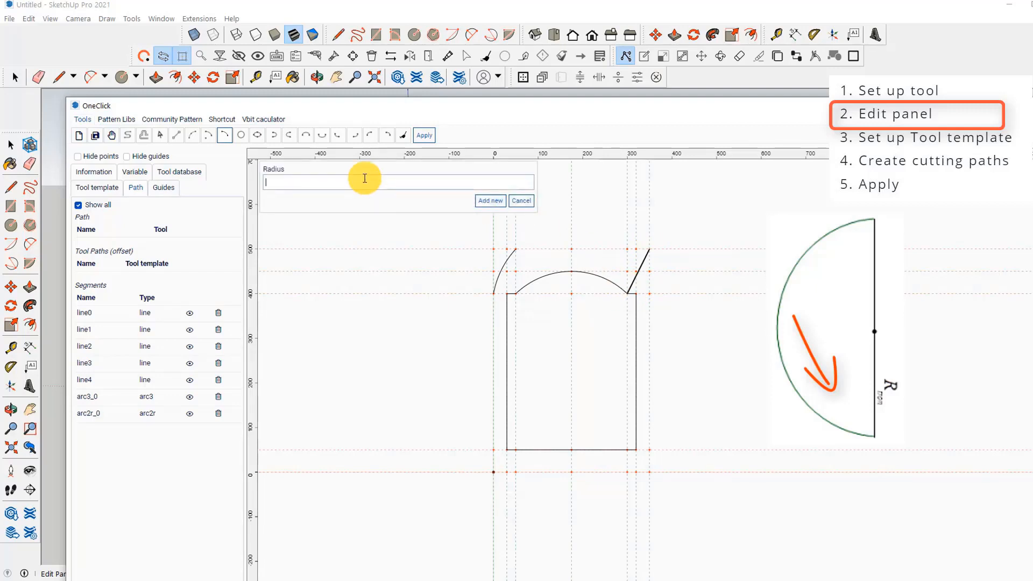
{"action": "type", "text": "1"}
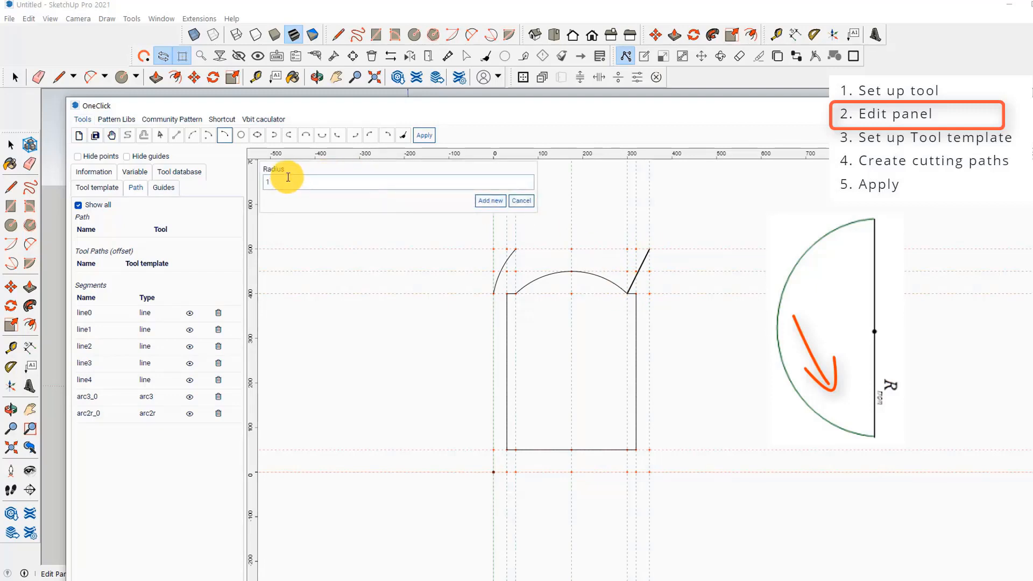
{"action": "type", "text": "00"}
{"action": "left_click", "coordinate": [480, 200]}
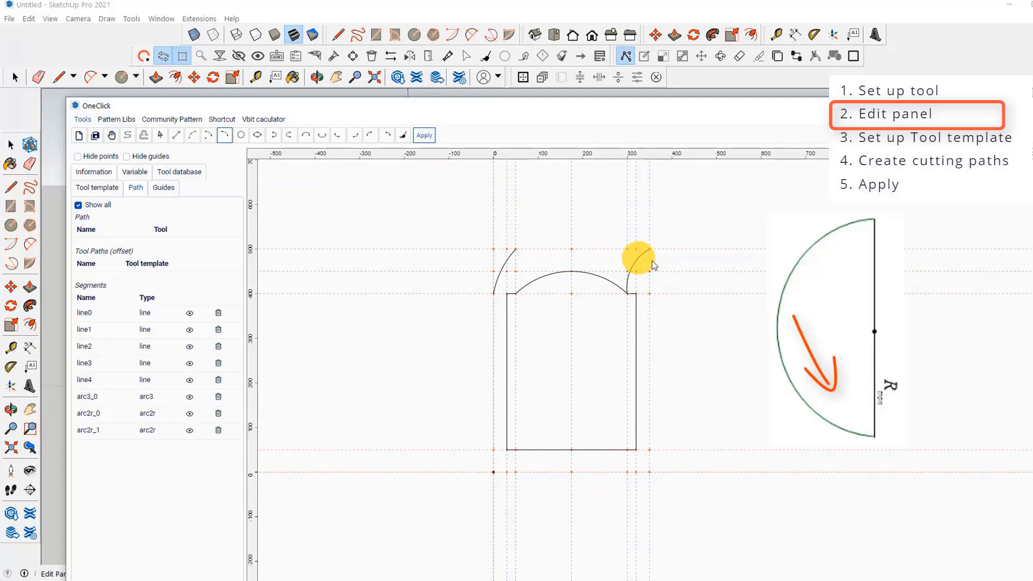
{"action": "left_click", "coordinate": [218, 414]}
{"action": "left_click", "coordinate": [217, 413]}
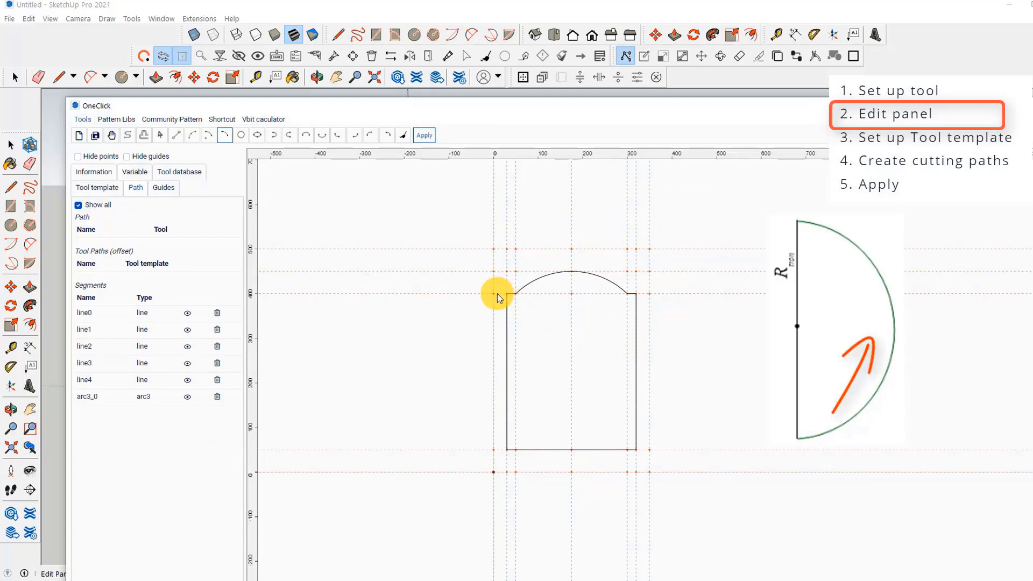
Draw a radius-100 arc from the panel's right edge at h-d1*2 to the top edge at w-d1
{"action": "left_click", "coordinate": [649, 293]}
{"action": "left_click", "coordinate": [627, 250]}
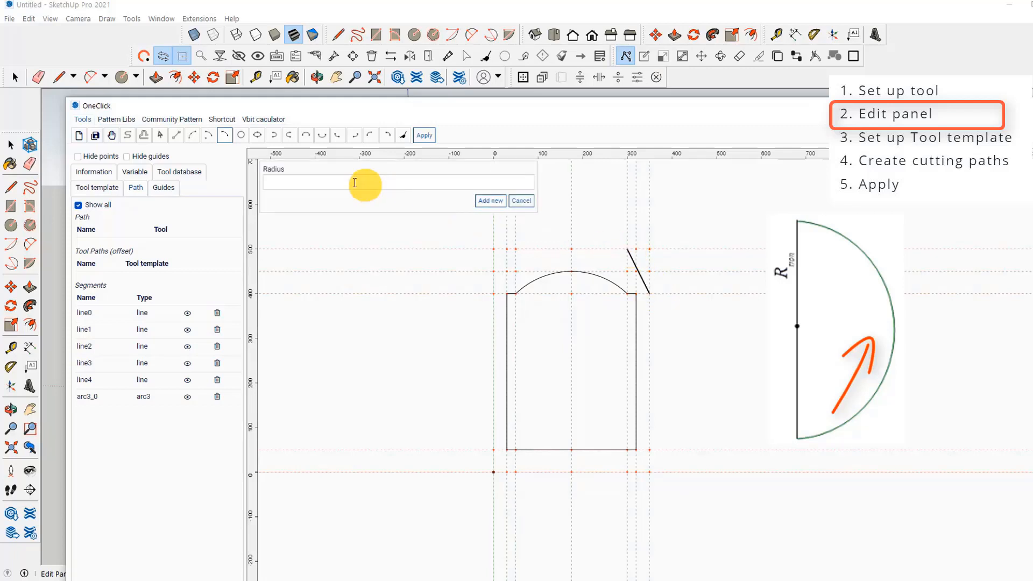
{"action": "left_click", "coordinate": [338, 183]}
{"action": "type", "text": "100"}
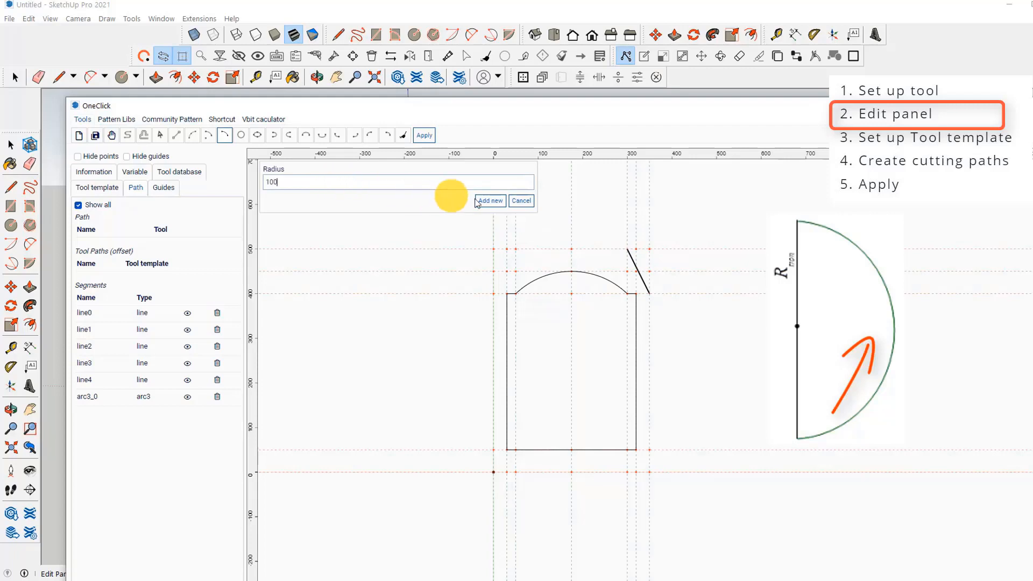
{"action": "left_click", "coordinate": [491, 201]}
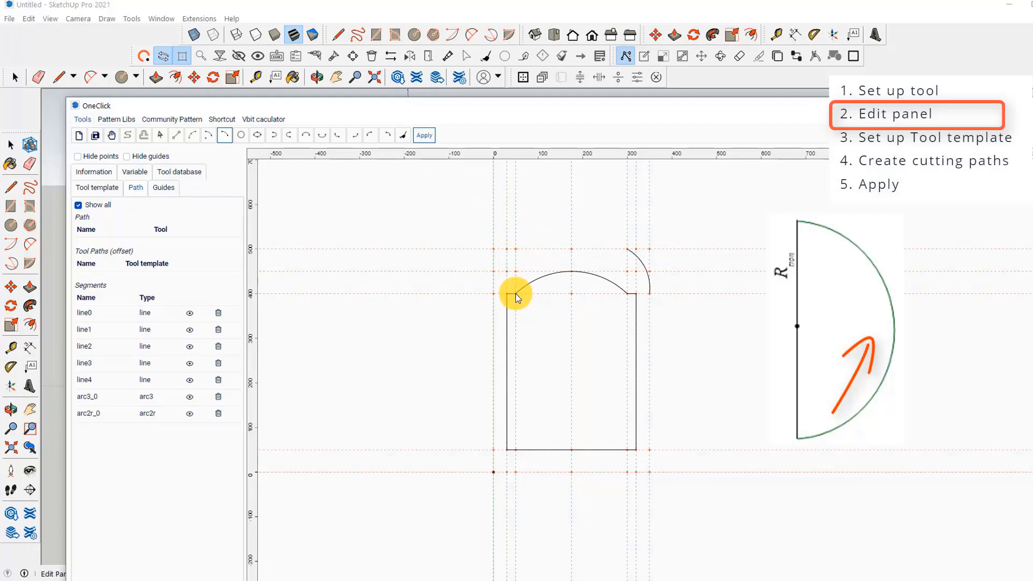
Draw a radius-100 arc between the panel's left shoulder at d1 and its upper-left corner, and delete both radius arcs
{"action": "left_click", "coordinate": [493, 250]}
{"action": "left_click", "coordinate": [405, 183]}
{"action": "type", "text": "100"}
{"action": "left_click", "coordinate": [490, 200]}
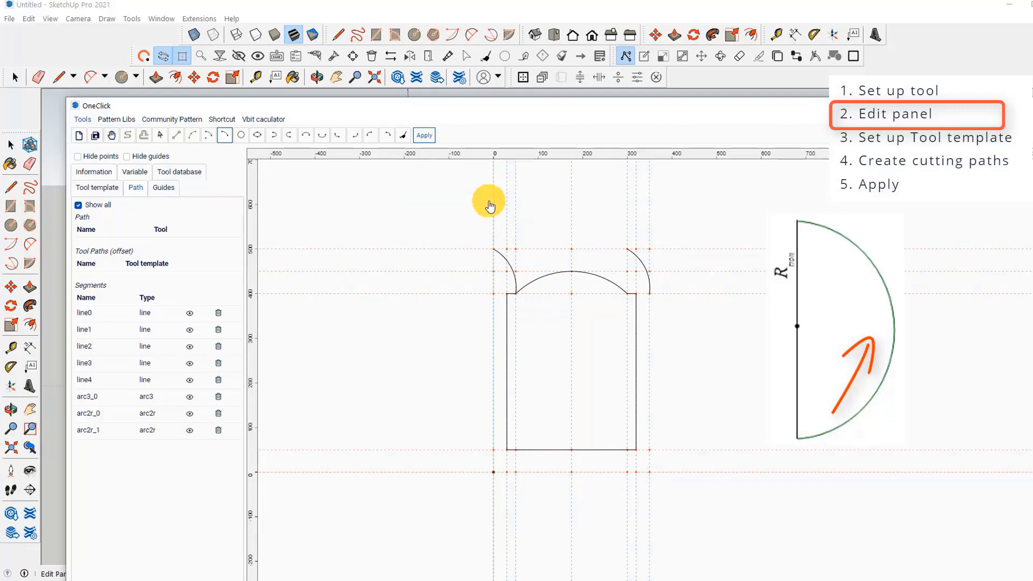
{"action": "left_click", "coordinate": [218, 432]}
{"action": "left_click", "coordinate": [219, 414]}
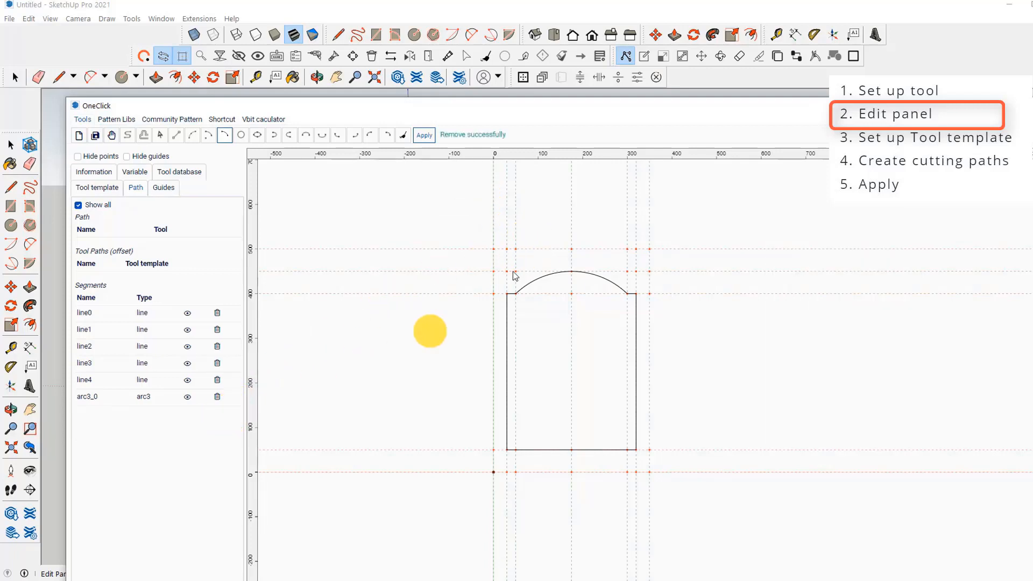
Draw a radius-100 circle centred on the panel's left edge at the h-d1 guide, and delete it again
{"action": "left_click", "coordinate": [242, 140]}
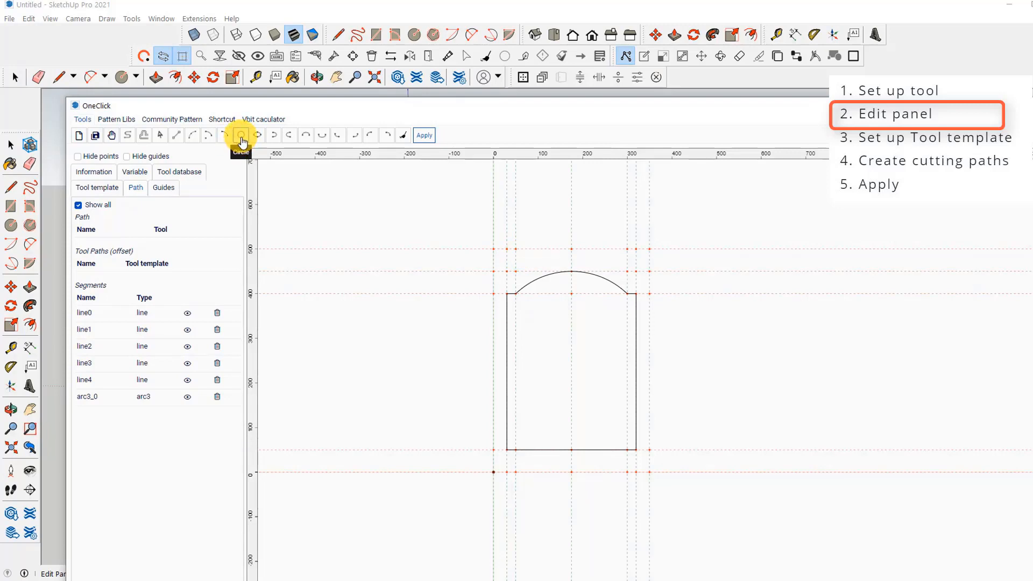
{"action": "left_click", "coordinate": [493, 272]}
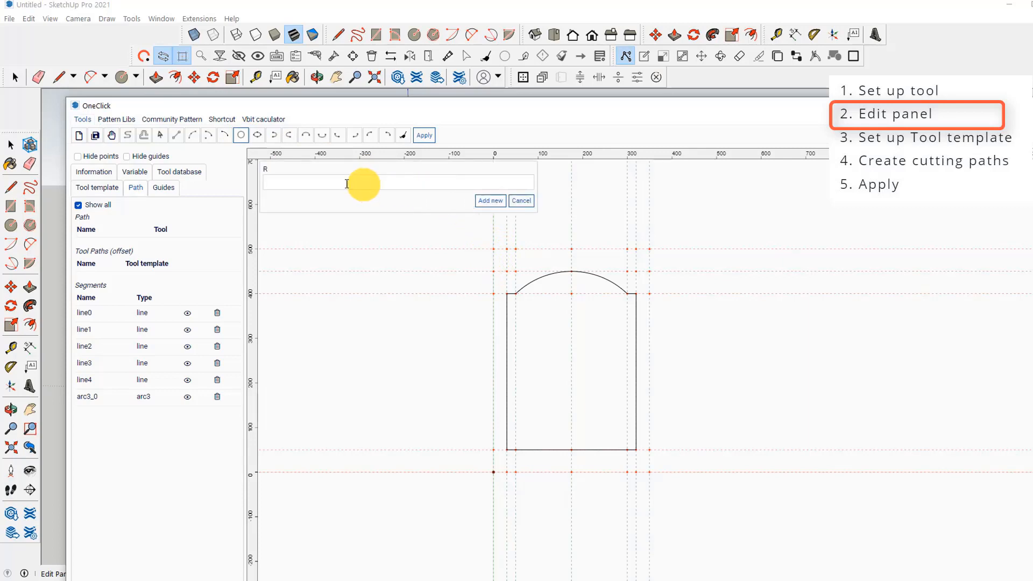
{"action": "left_click", "coordinate": [296, 182]}
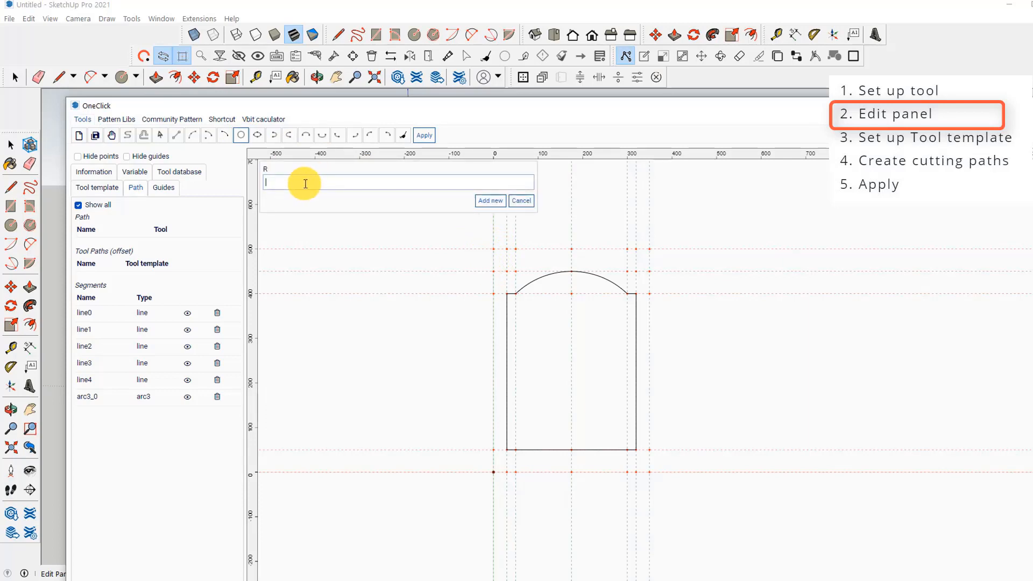
{"action": "type", "text": "100"}
{"action": "left_click", "coordinate": [490, 202]}
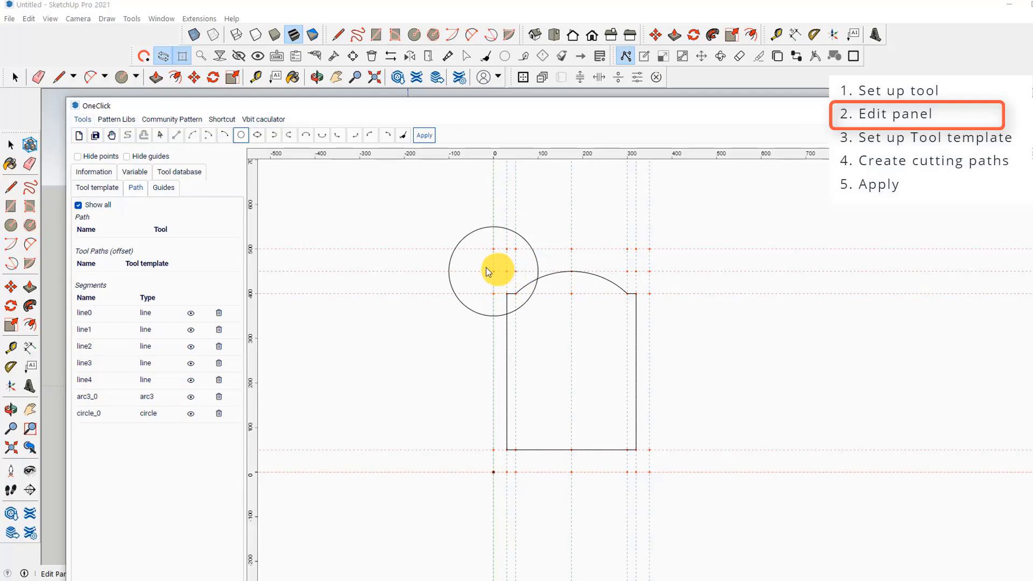
{"action": "left_click", "coordinate": [217, 414]}
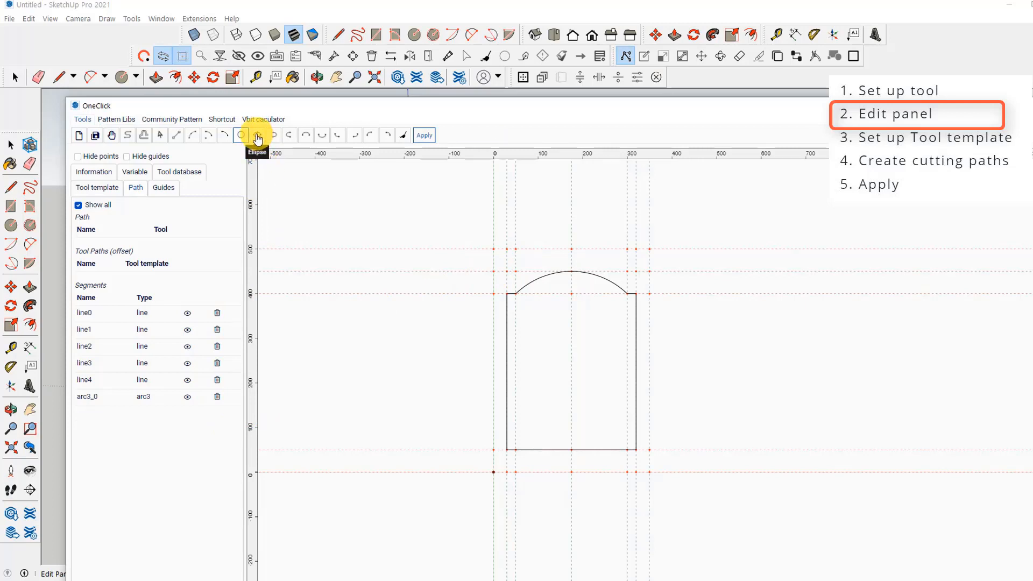
Draw an ellipse with Rx 200 centred on the panel's left edge at the h-d1 guide, and delete it again
{"action": "left_click", "coordinate": [257, 138]}
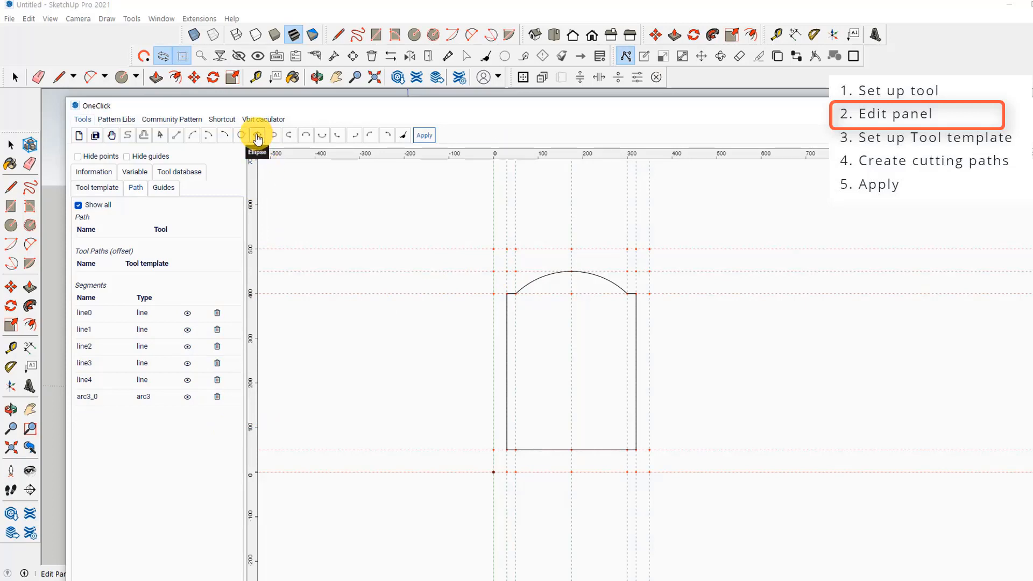
{"action": "left_click", "coordinate": [494, 271]}
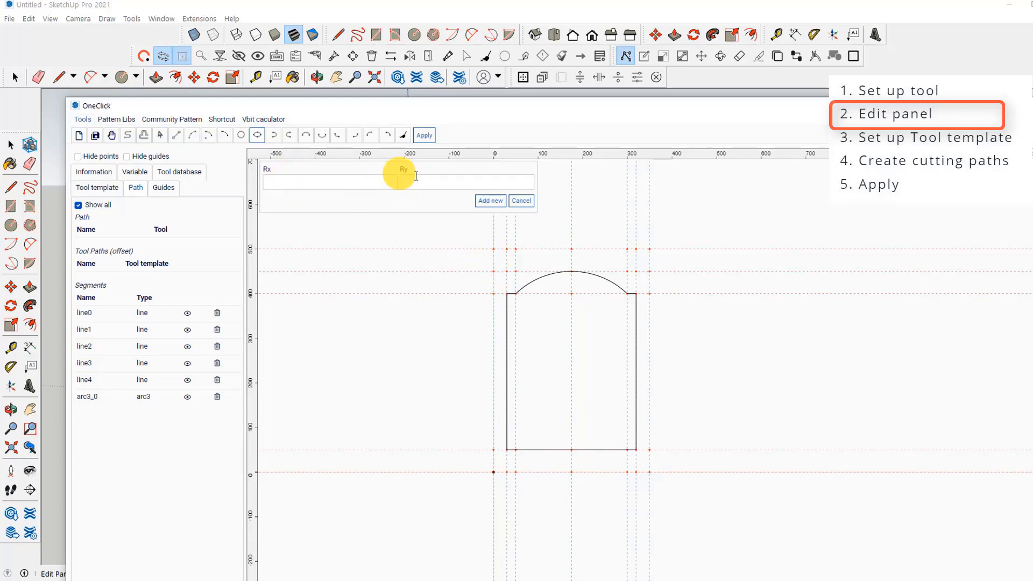
{"action": "left_click", "coordinate": [288, 183]}
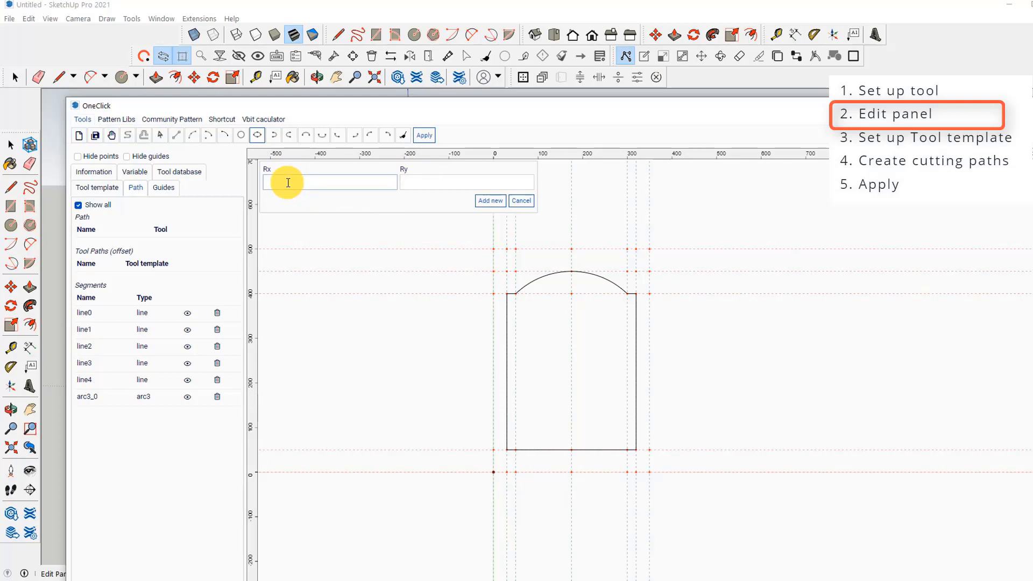
{"action": "type", "text": "200"}
{"action": "left_click", "coordinate": [415, 183]}
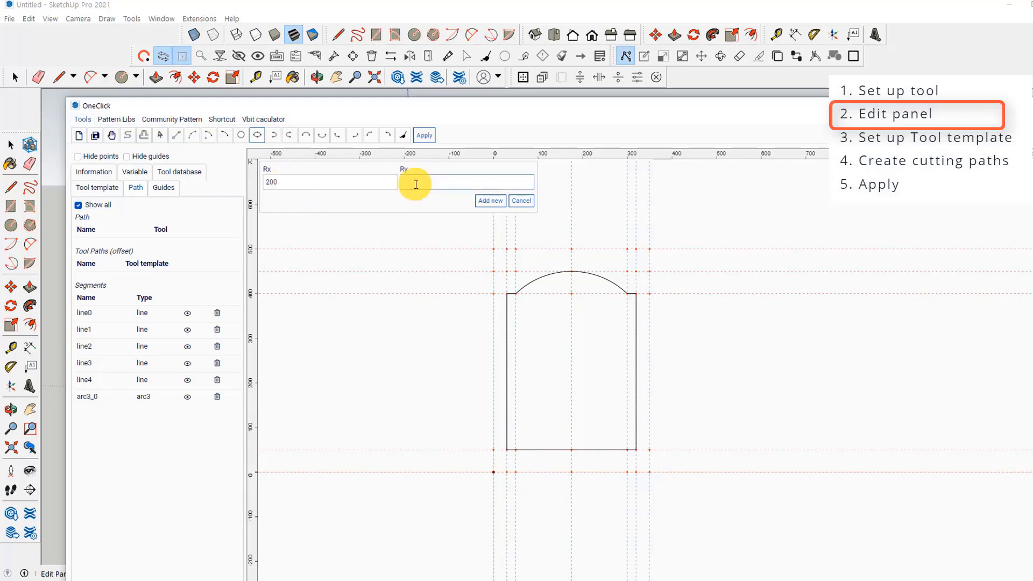
{"action": "left_click", "coordinate": [490, 200]}
{"action": "left_click", "coordinate": [493, 271]}
{"action": "left_click", "coordinate": [218, 414]}
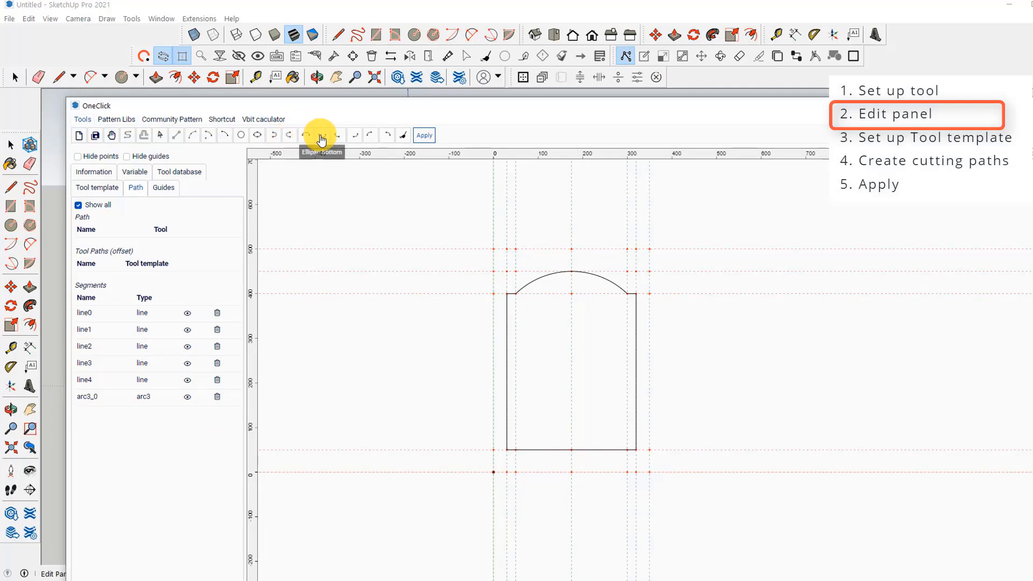
Draw a right-facing elliptical arc with Rx 50 on the panel's left edge between the upper-left corner and the h-d1 guide
{"action": "left_click", "coordinate": [274, 137]}
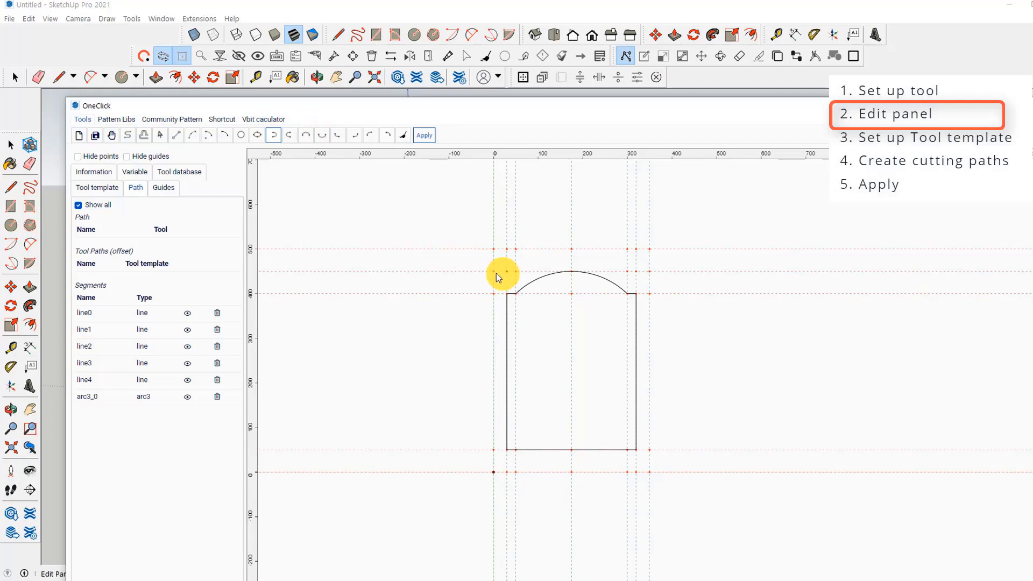
{"action": "left_click", "coordinate": [493, 252]}
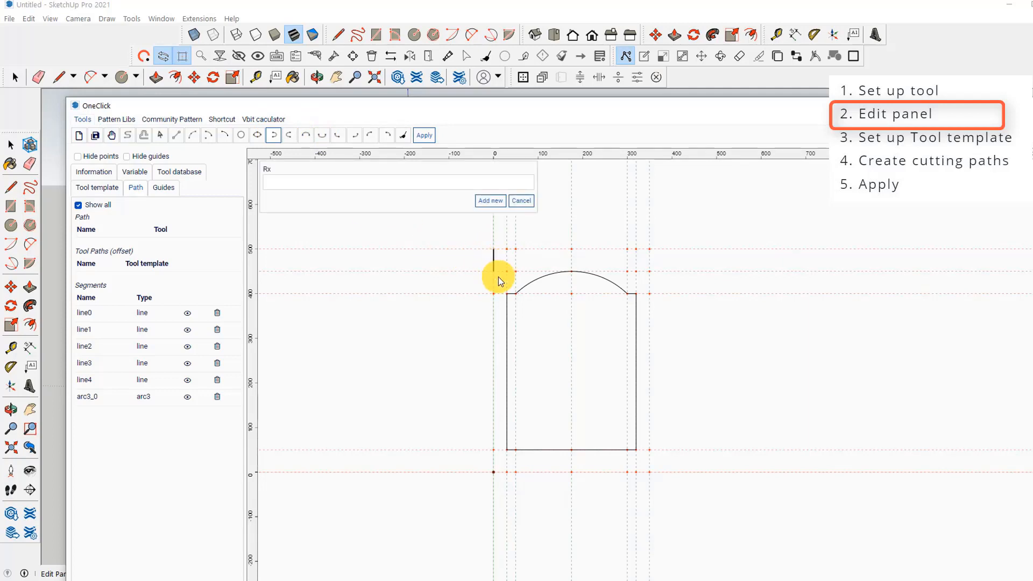
{"action": "left_click", "coordinate": [303, 181]}
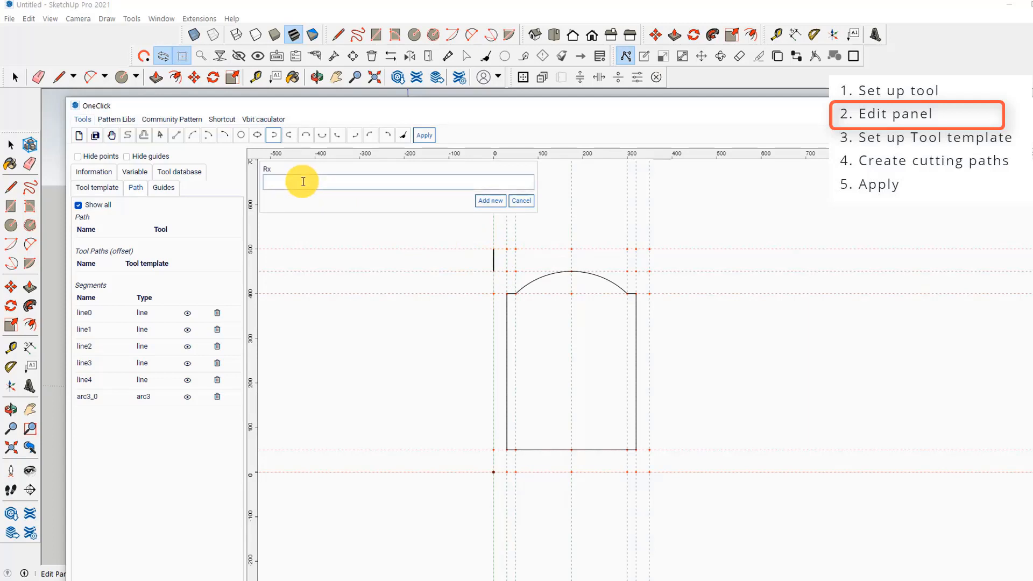
{"action": "type", "text": "50"}
{"action": "left_click", "coordinate": [488, 204]}
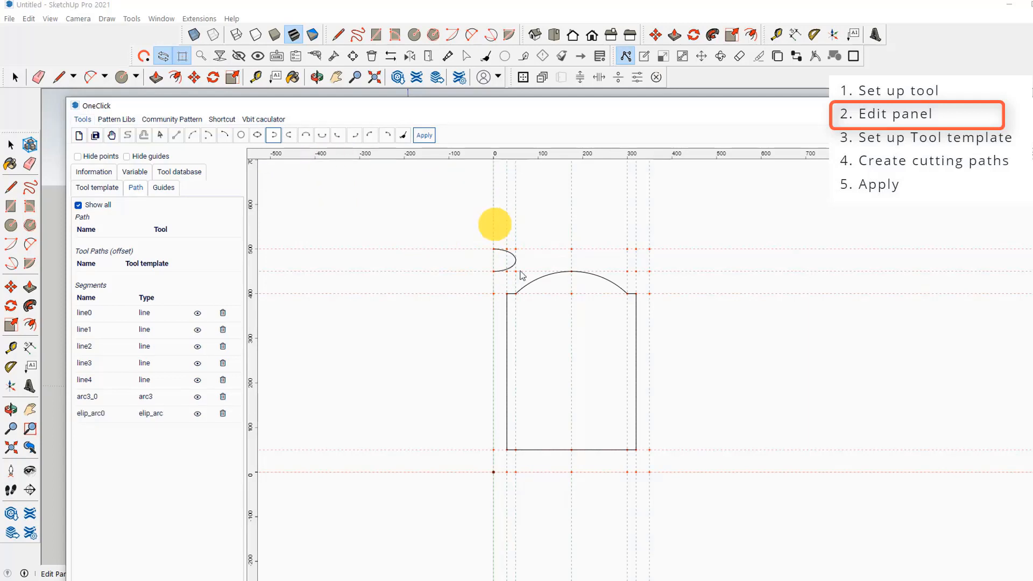
Draw an upward elliptical arc along the panel's top edge from d1 to w-d1, and remove both elliptical arcs
{"action": "left_click", "coordinate": [305, 139]}
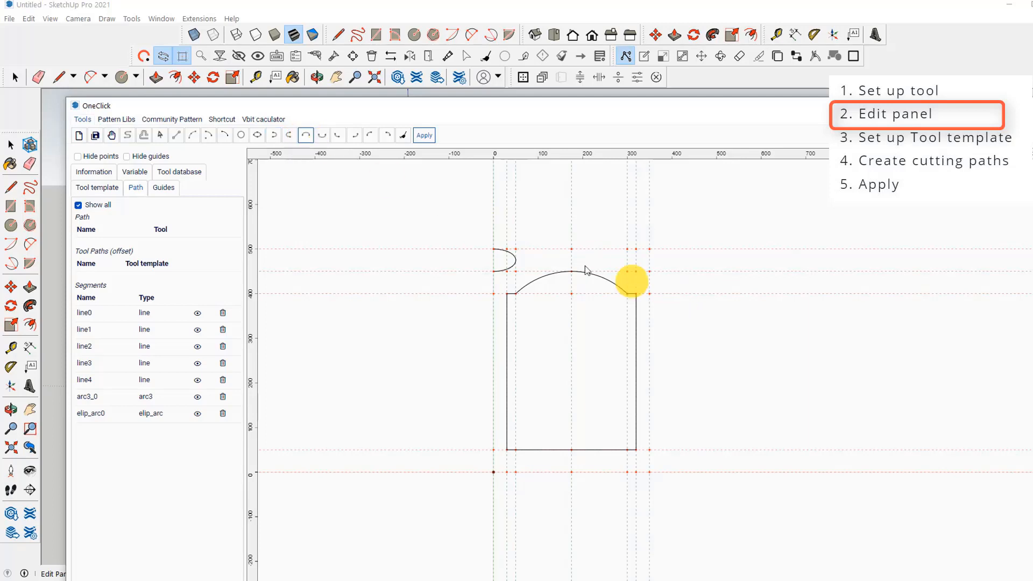
{"action": "left_click", "coordinate": [515, 249]}
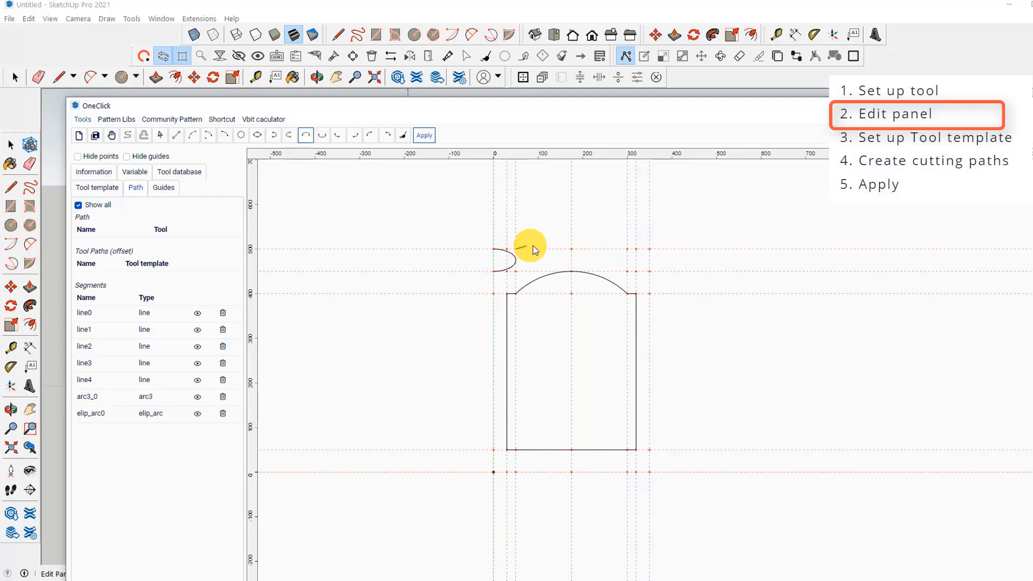
{"action": "left_click", "coordinate": [627, 249]}
{"action": "left_click", "coordinate": [292, 183]}
{"action": "left_click", "coordinate": [491, 200]}
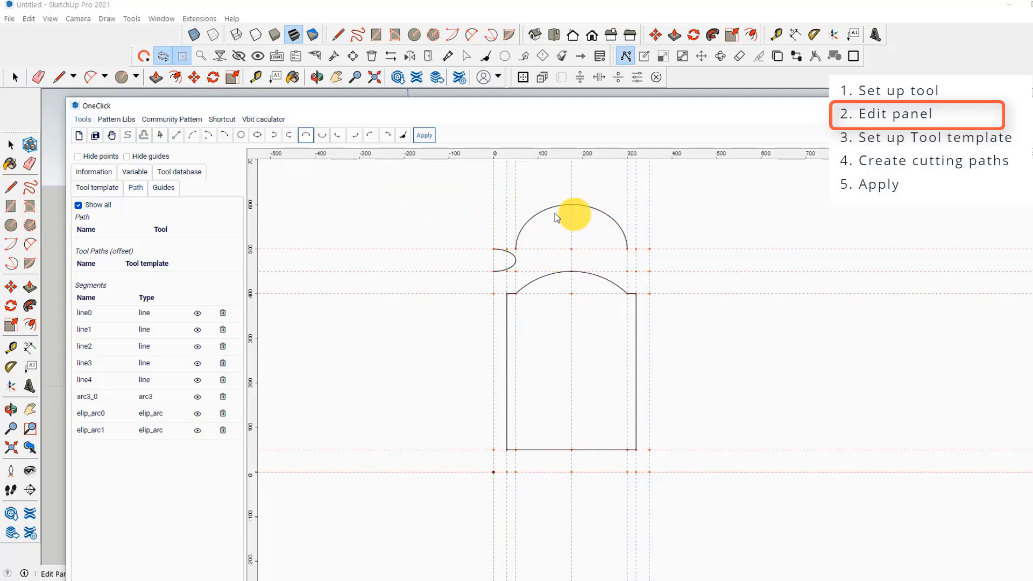
{"action": "key", "text": "ctrl+z"}
{"action": "key", "text": "ctrl+z"}
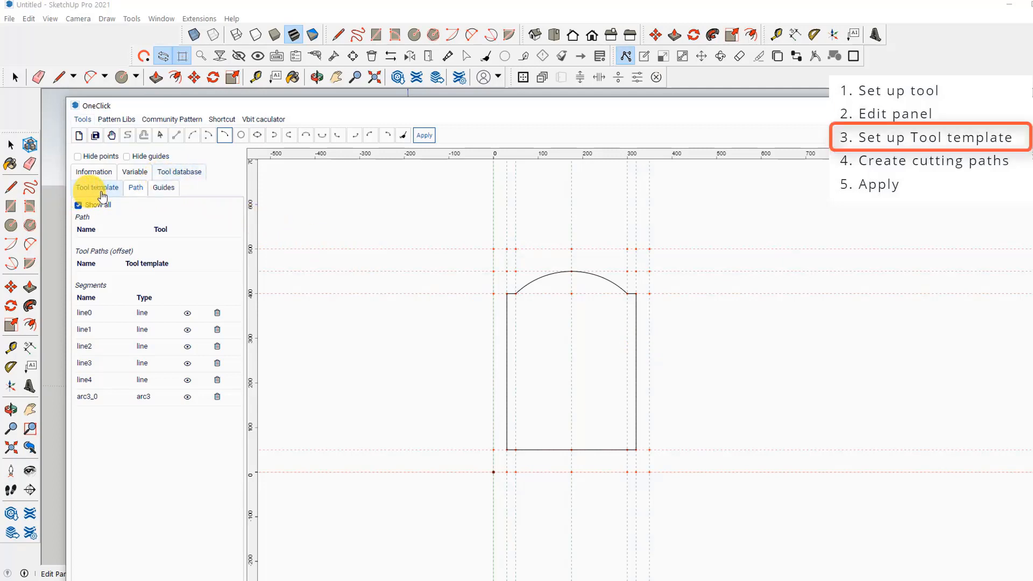
Start a new tool template with the variable name vbit and the path name vbit
{"action": "left_click", "coordinate": [194, 177]}
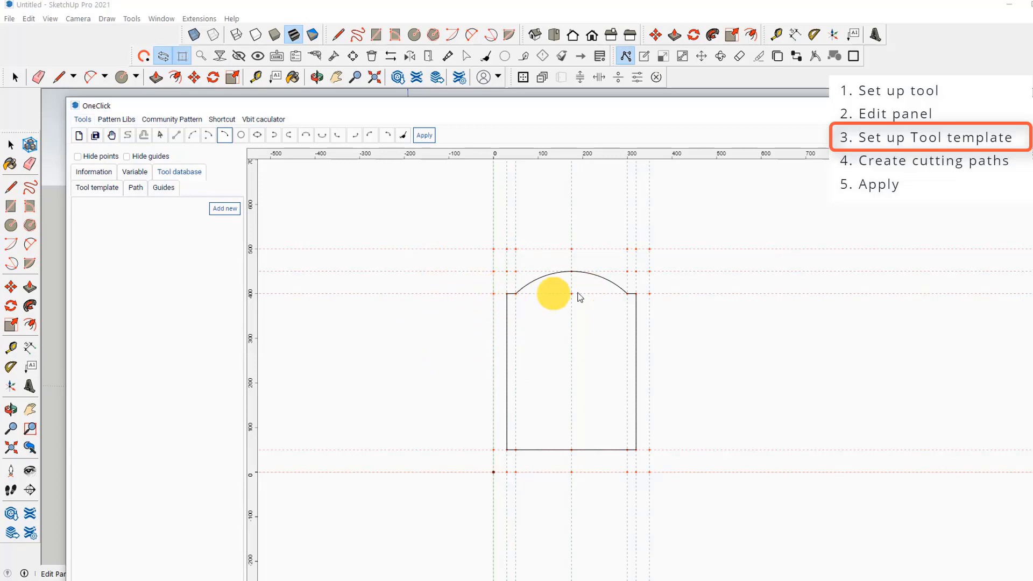
{"action": "left_click", "coordinate": [223, 208]}
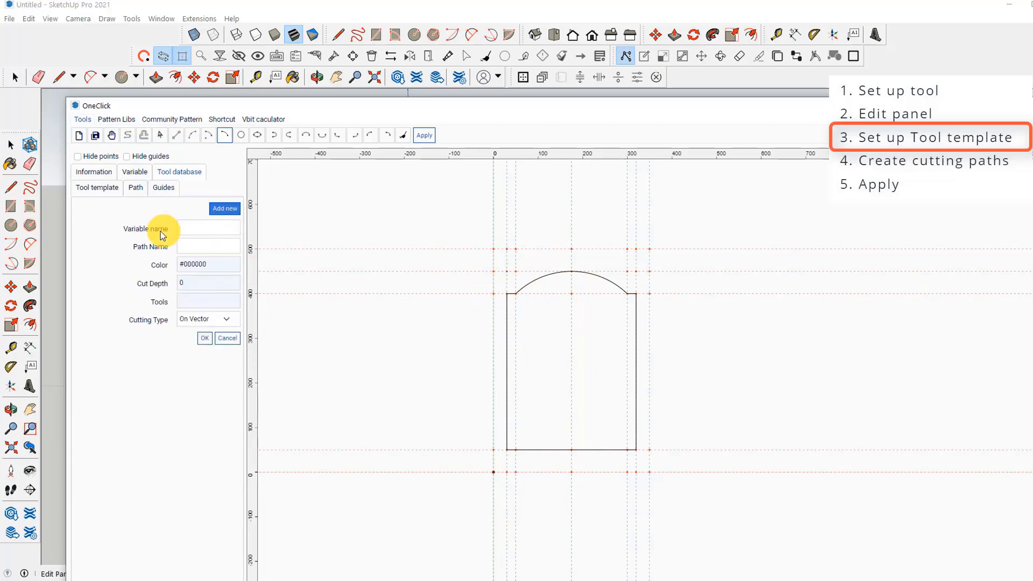
{"action": "left_click", "coordinate": [189, 227]}
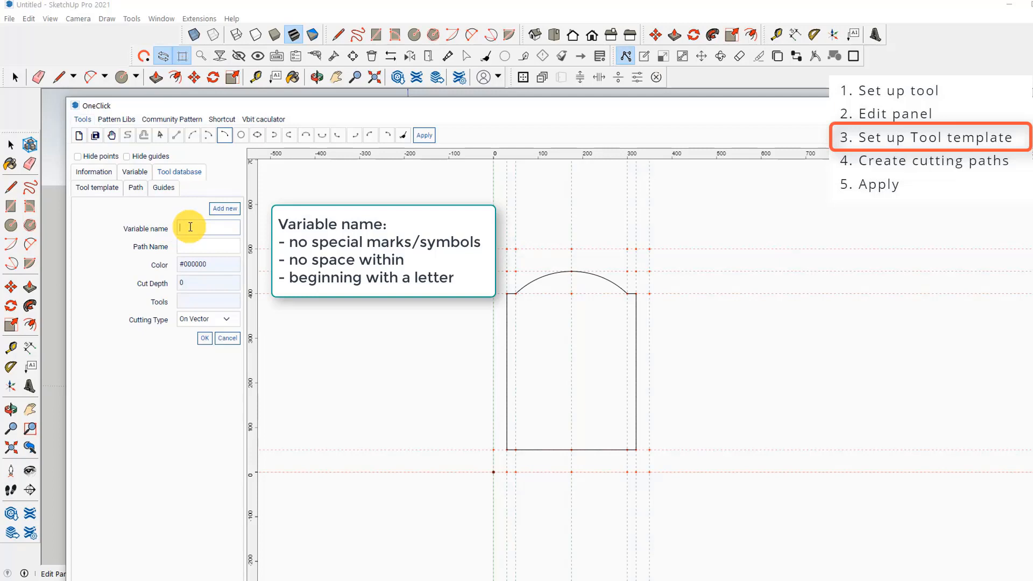
{"action": "type", "text": "vbit"}
{"action": "left_click", "coordinate": [207, 249]}
{"action": "type", "text": "vbit"}
Assign tool T2-vbit36 from the default tool database to the vbit template with a cut depth of 10.39
{"action": "left_click", "coordinate": [201, 281]}
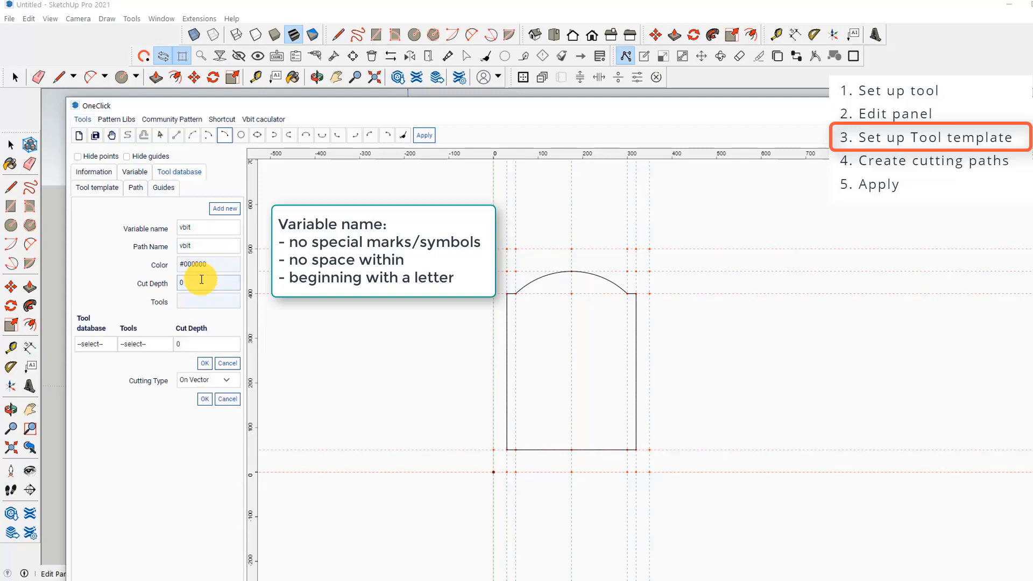
{"action": "left_click", "coordinate": [95, 344]}
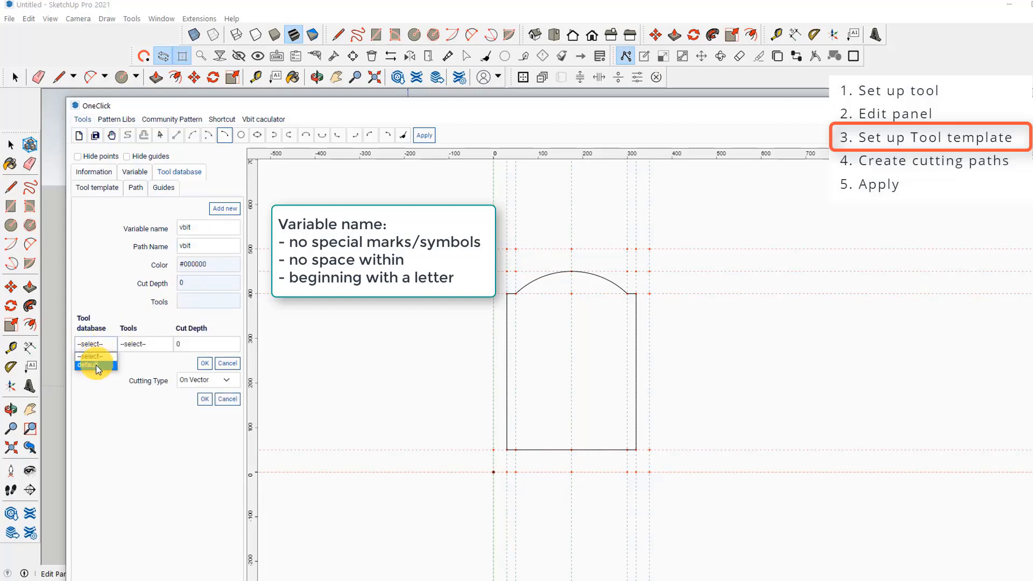
{"action": "left_click", "coordinate": [96, 365]}
{"action": "left_click", "coordinate": [147, 344]}
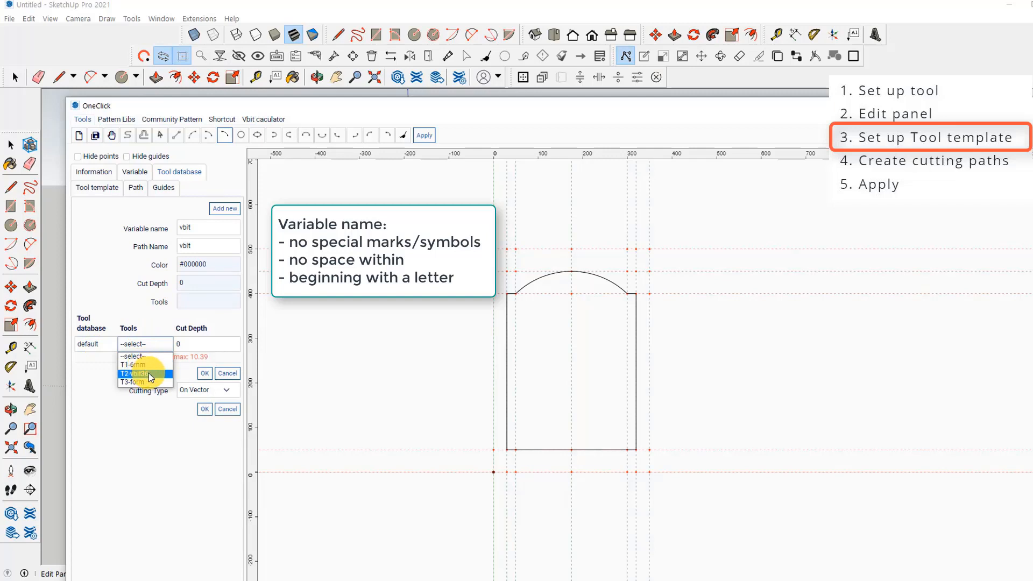
{"action": "left_click", "coordinate": [150, 375]}
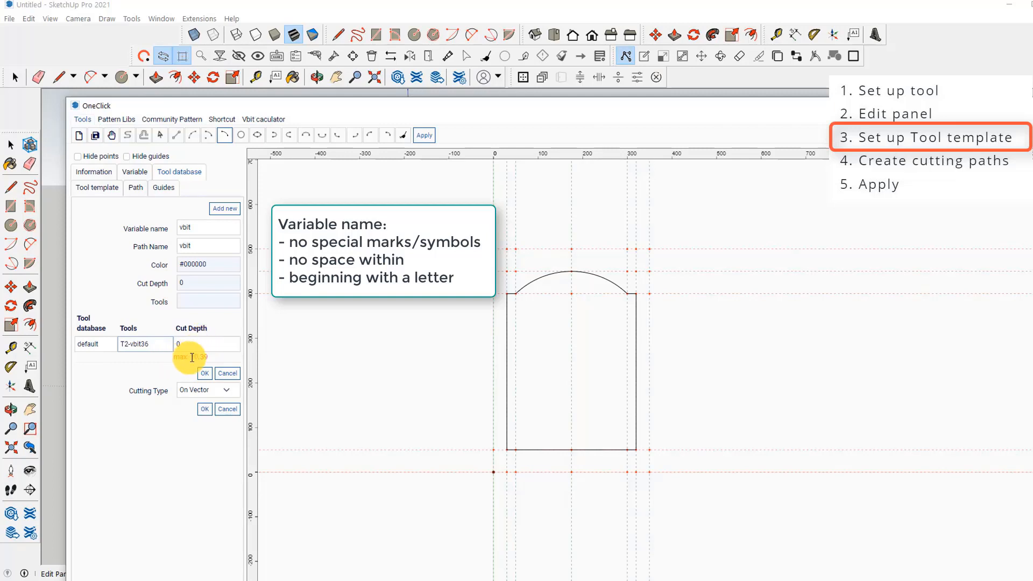
{"action": "mouse_move", "coordinate": [172, 356]}
{"action": "left_mouse_down"}
{"action": "mouse_move", "coordinate": [208, 357]}
{"action": "mouse_move", "coordinate": [173, 345]}
{"action": "left_mouse_up"}
{"action": "left_click", "coordinate": [208, 357]}
{"action": "type", "text": "10."}
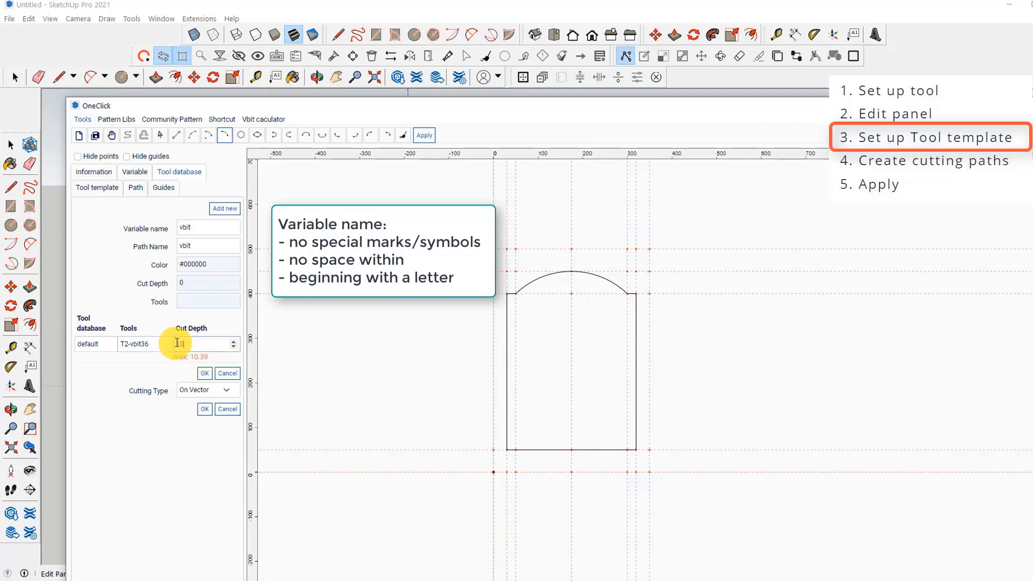
{"action": "type", "text": "39"}
{"action": "left_click", "coordinate": [204, 373]}
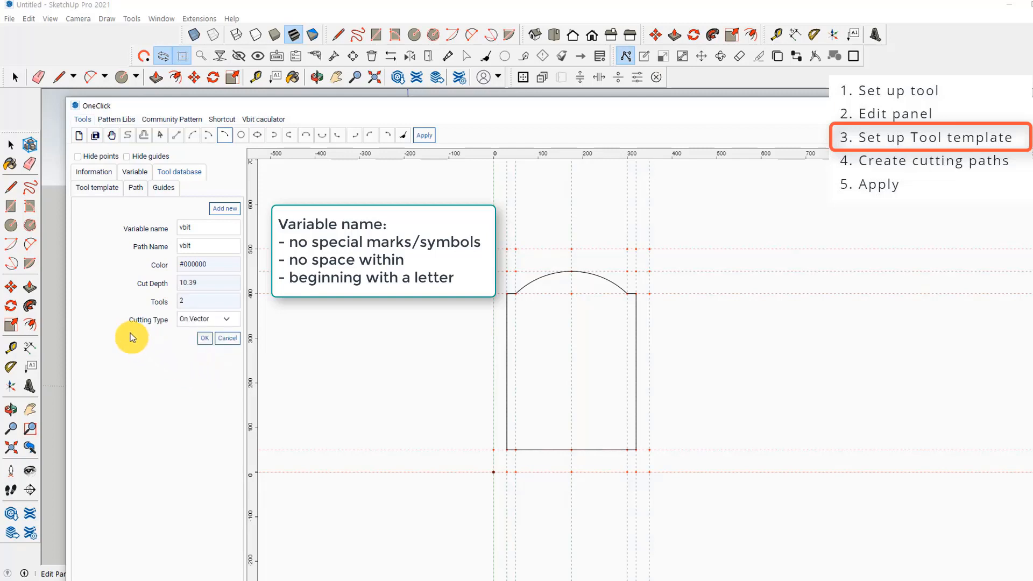
Set the vbit template's cutting type to Cut Inside with Sharp Corner enabled, and save the template
{"action": "left_click", "coordinate": [192, 318]}
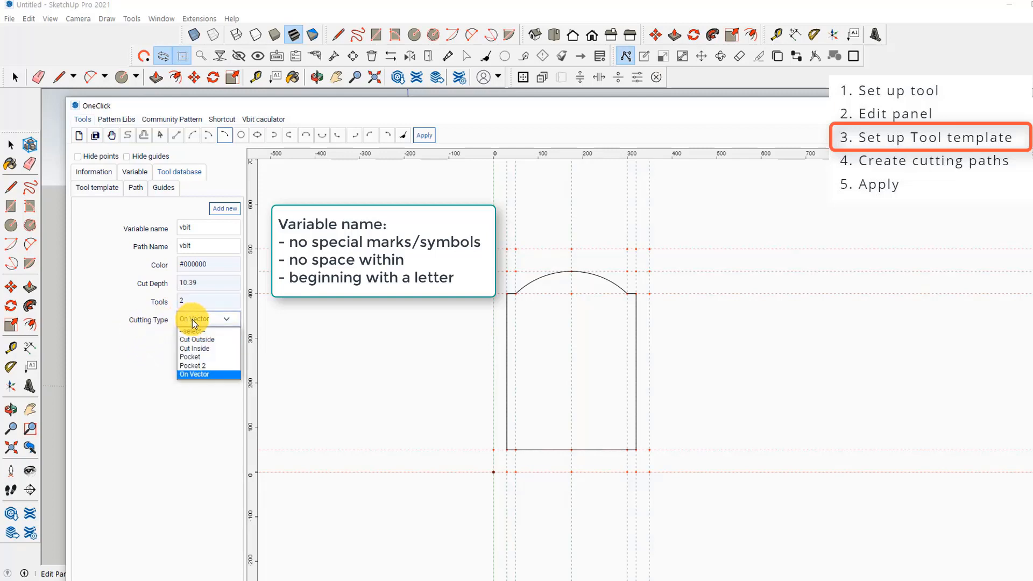
{"action": "left_click", "coordinate": [207, 348]}
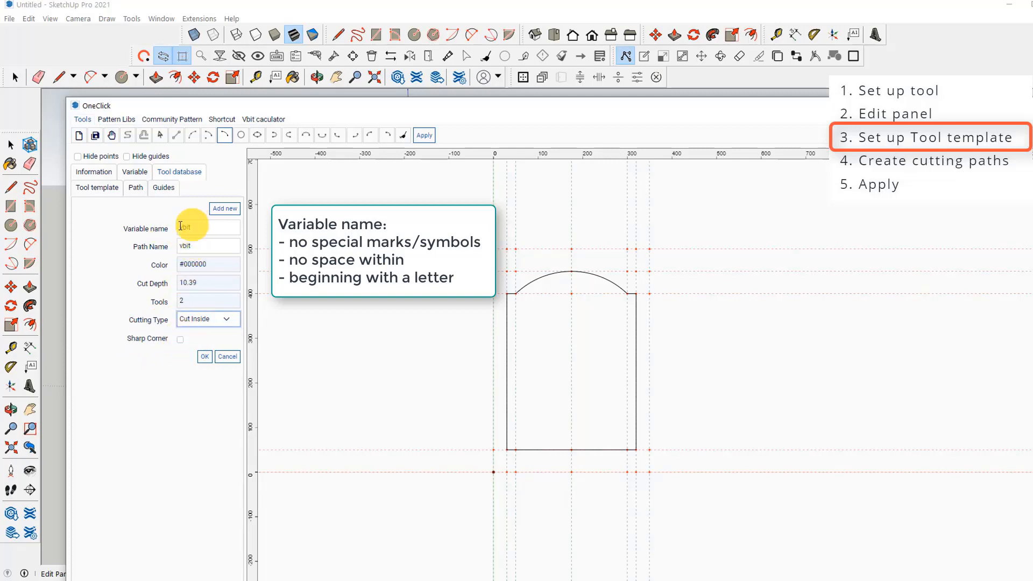
{"action": "left_click", "coordinate": [182, 338]}
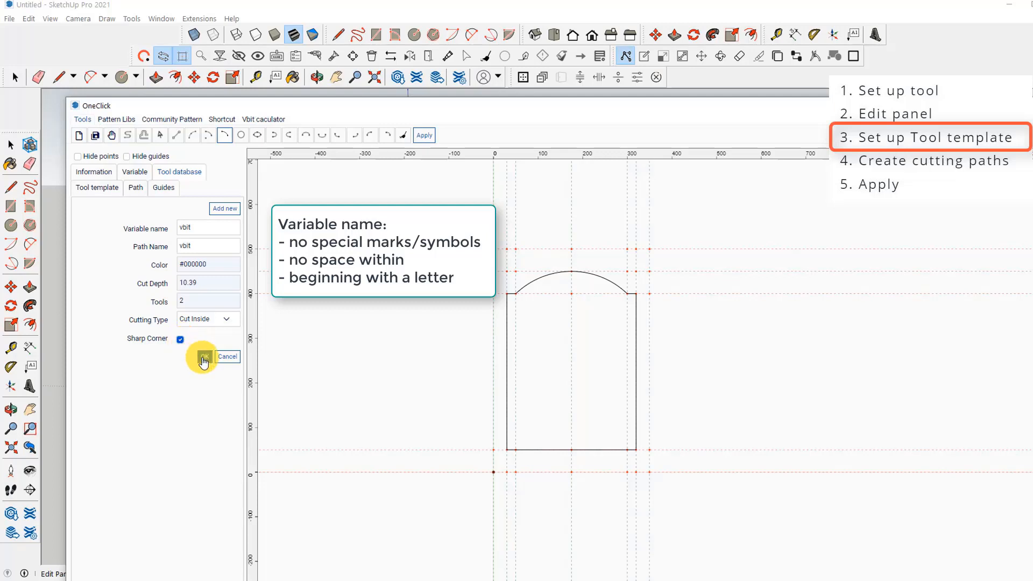
{"action": "left_click", "coordinate": [204, 357]}
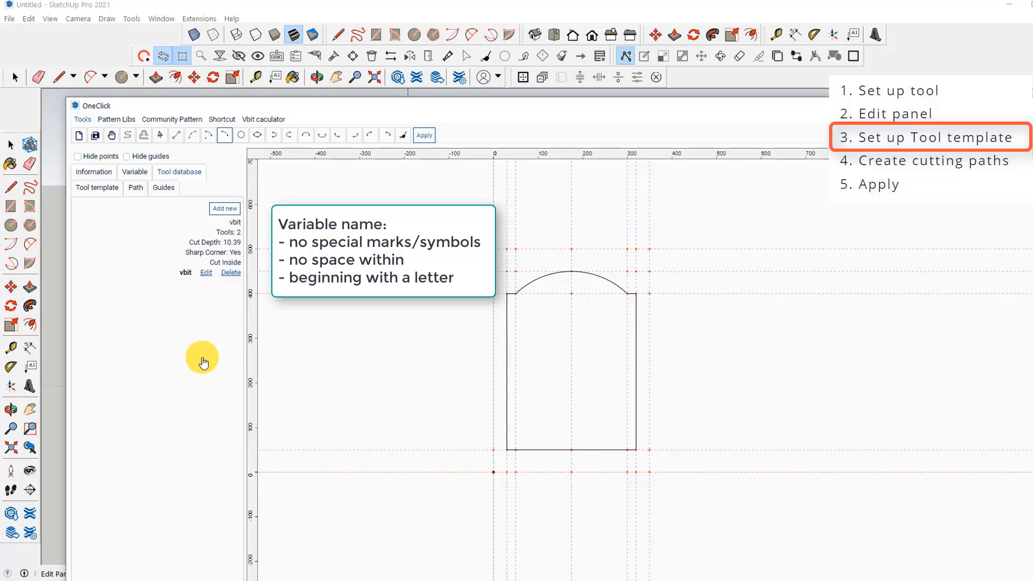
Start another tool template with the variable name cut and the path name cut
{"action": "left_click", "coordinate": [222, 211]}
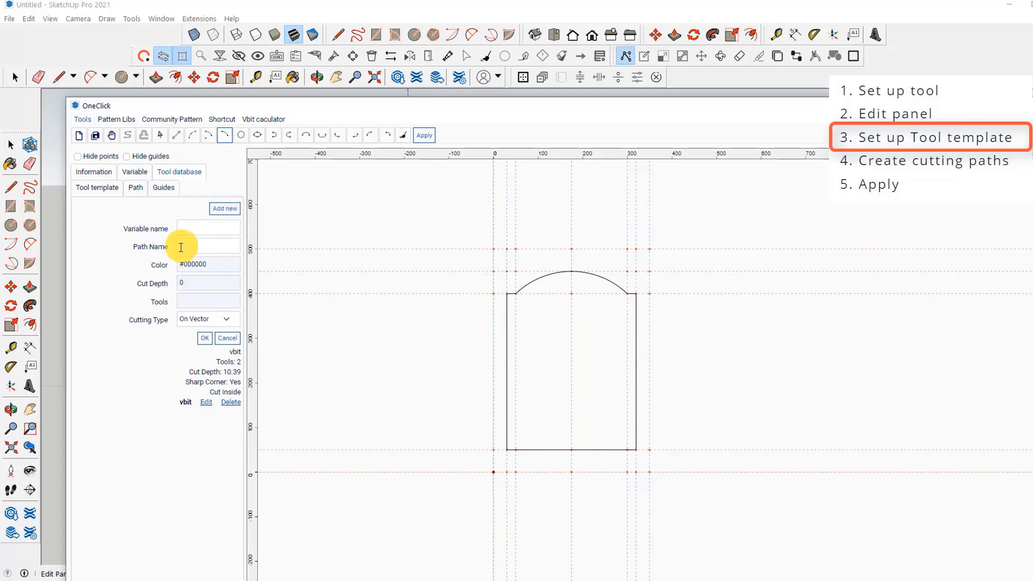
{"action": "left_click", "coordinate": [183, 228]}
{"action": "type", "text": "cut"}
{"action": "left_click", "coordinate": [189, 249]}
{"action": "type", "text": "cut"}
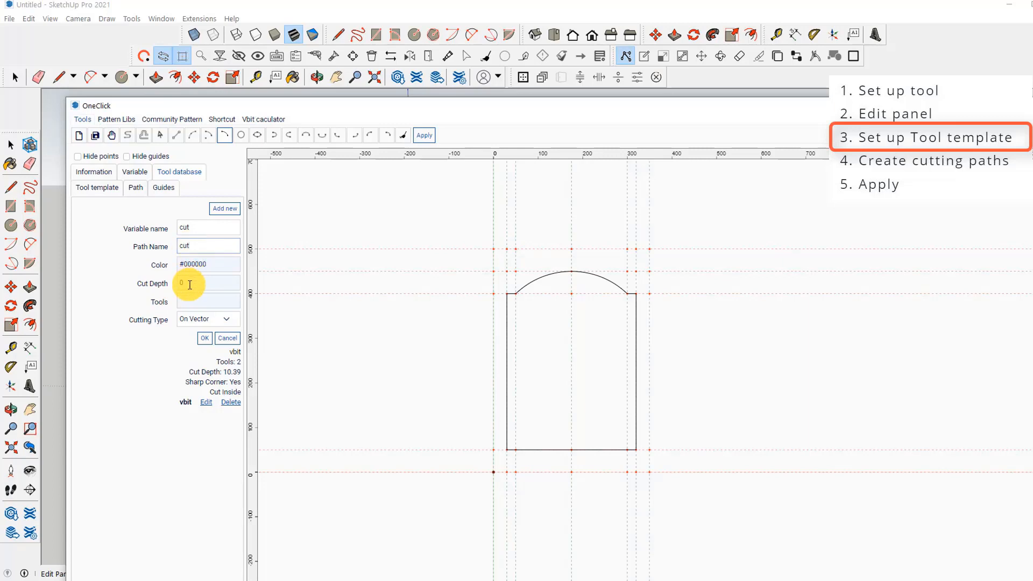
Assign tool T1-6mm from the default tool database to the cut template with a cut depth of 6
{"action": "left_click", "coordinate": [190, 284]}
{"action": "left_click", "coordinate": [96, 344]}
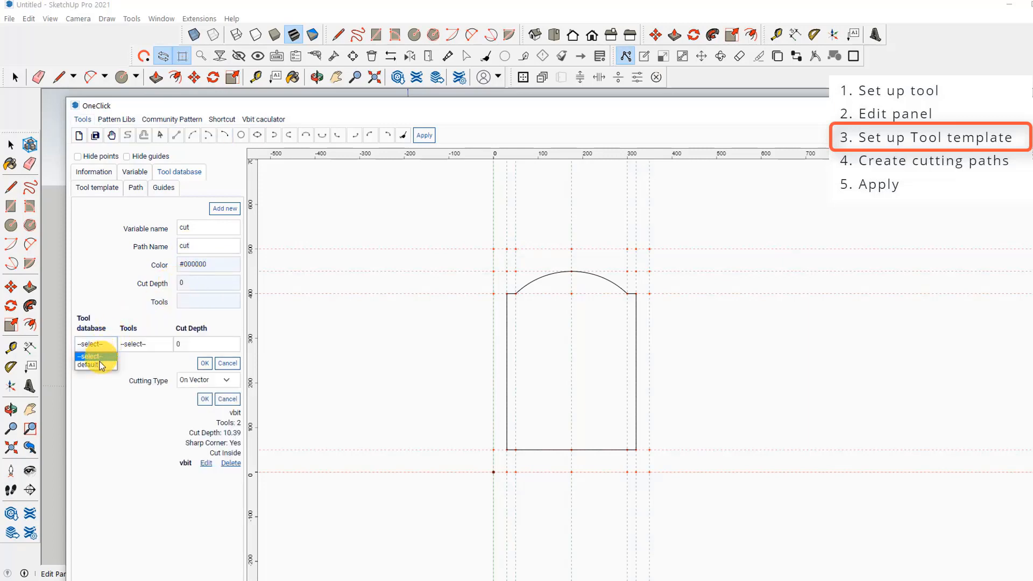
{"action": "left_click", "coordinate": [98, 366]}
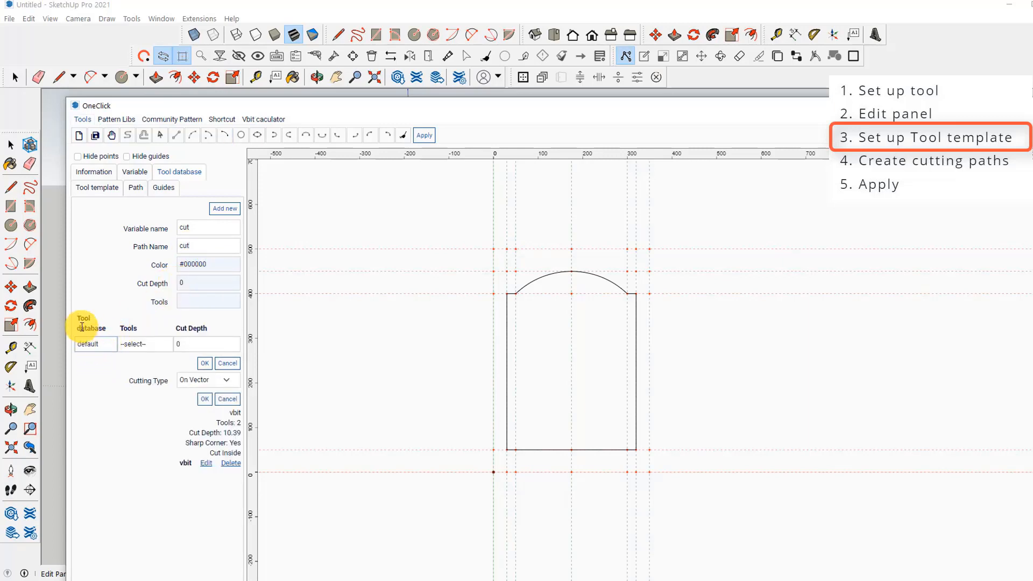
{"action": "left_click", "coordinate": [136, 344]}
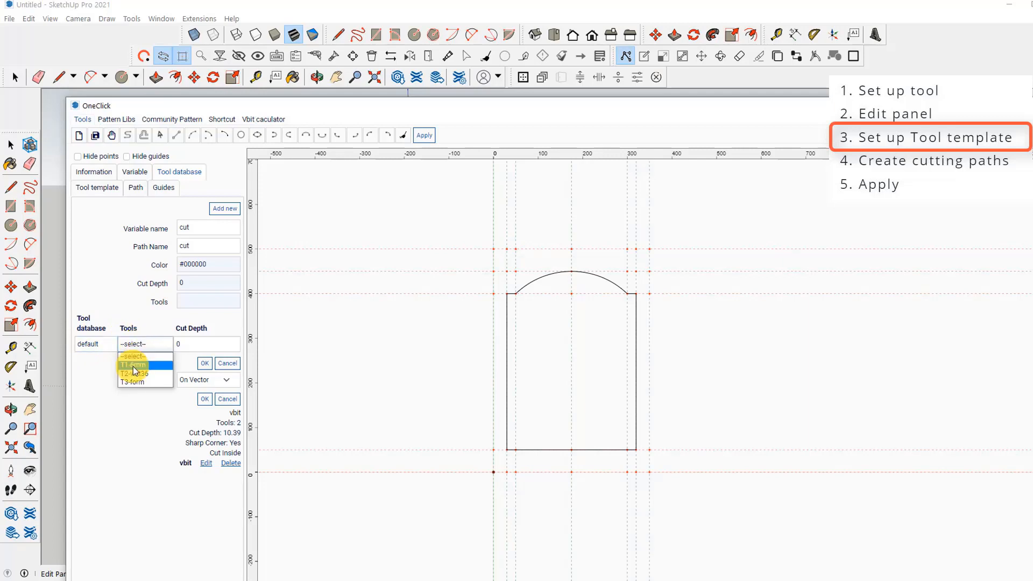
{"action": "left_click", "coordinate": [132, 365]}
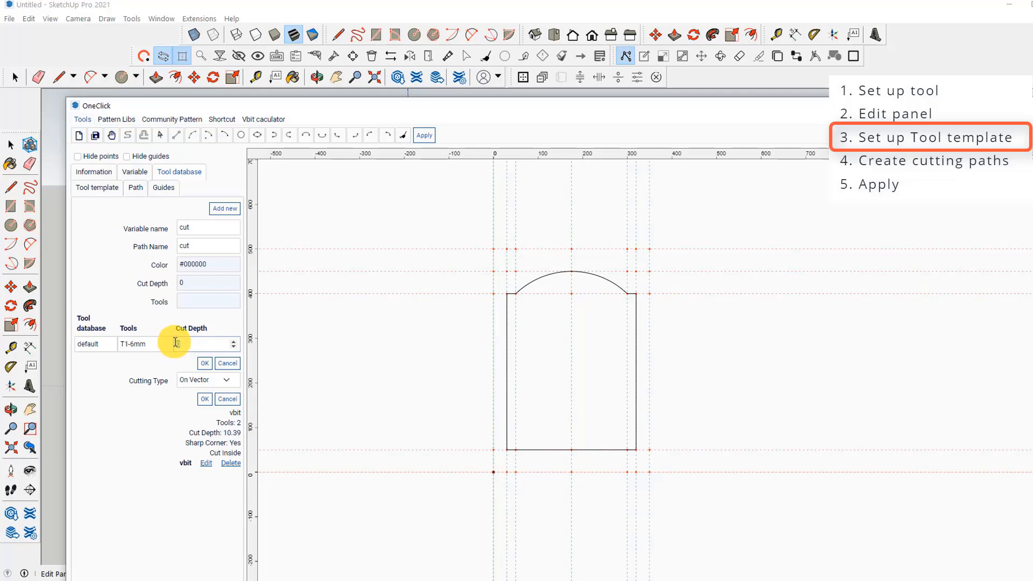
{"action": "type", "text": "6"}
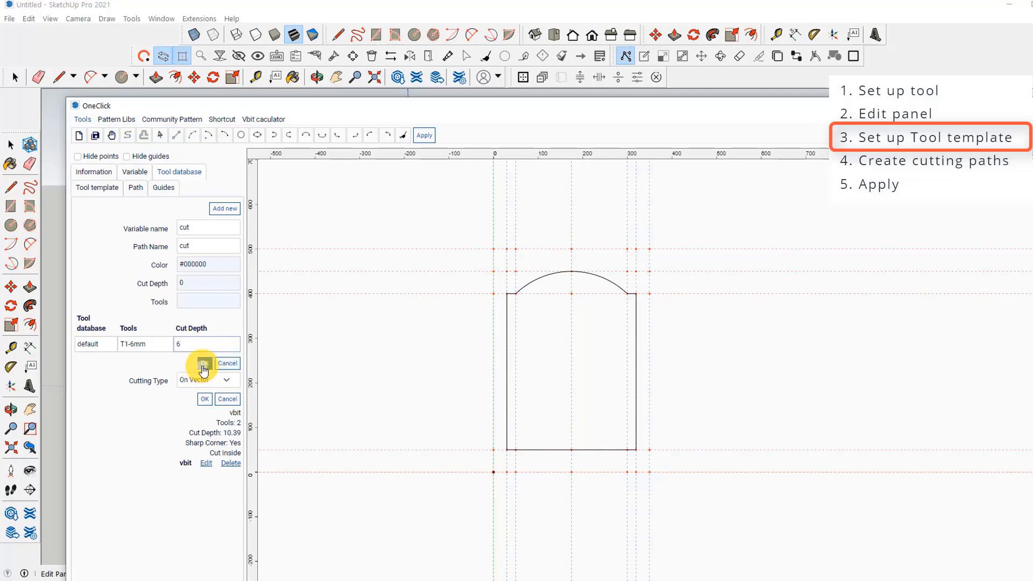
{"action": "left_click", "coordinate": [204, 363]}
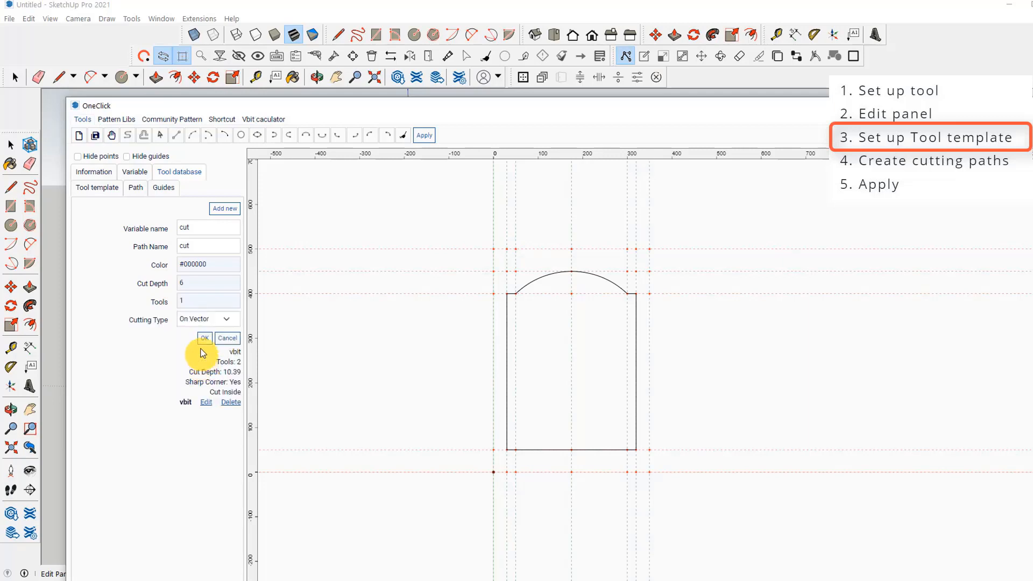
Set the cut template's cutting type to Cut Outside and try to save the template
{"action": "left_click", "coordinate": [193, 318]}
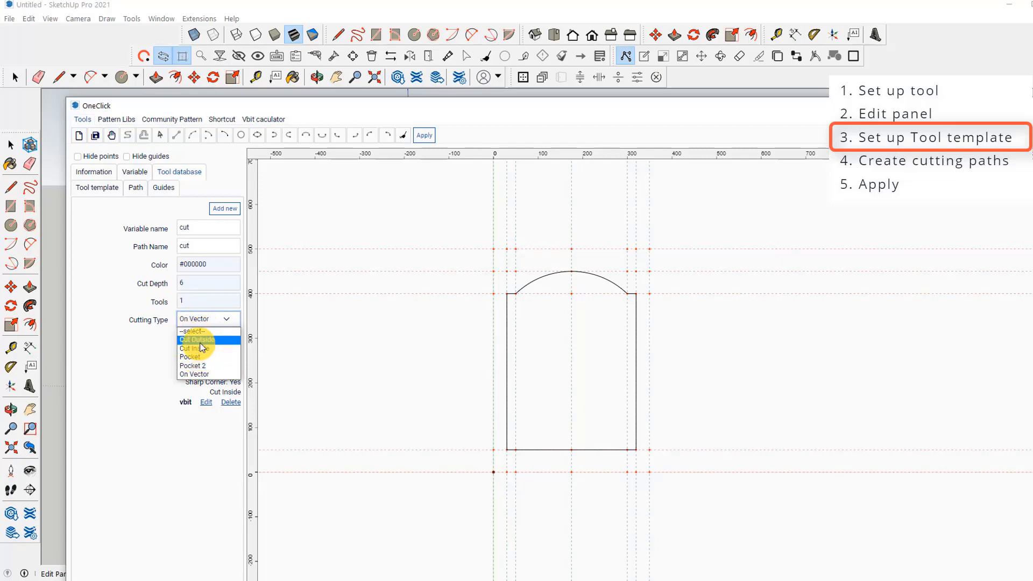
{"action": "left_click", "coordinate": [200, 342]}
{"action": "left_click", "coordinate": [207, 340]}
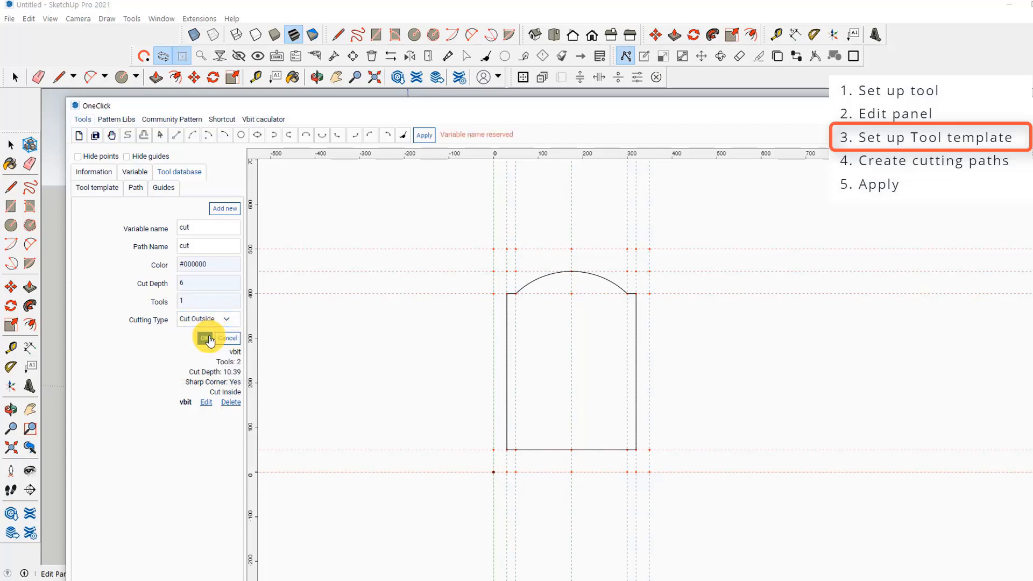
Change the cut template's variable name to cutdepth and save the template
{"action": "left_click", "coordinate": [201, 229]}
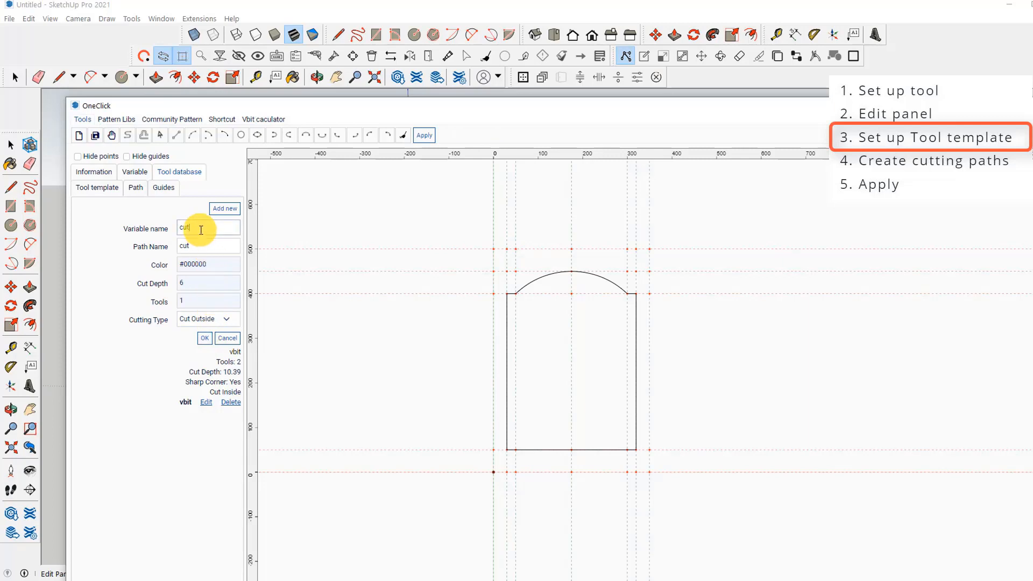
{"action": "key", "text": "BackSpace"}
{"action": "key", "text": "BackSpace"}
{"action": "key", "text": "BackSpace"}
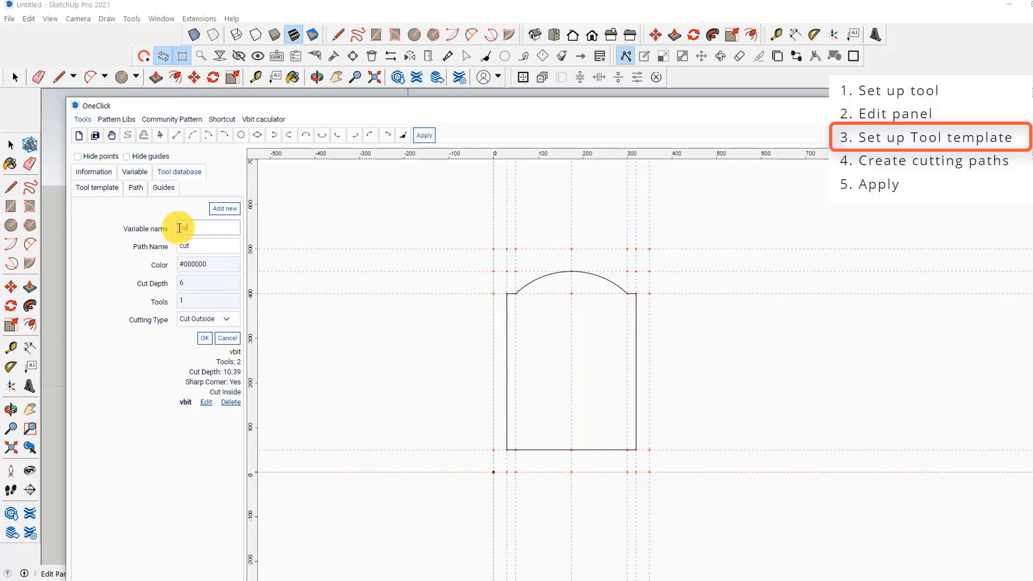
{"action": "type", "text": "cutdepth"}
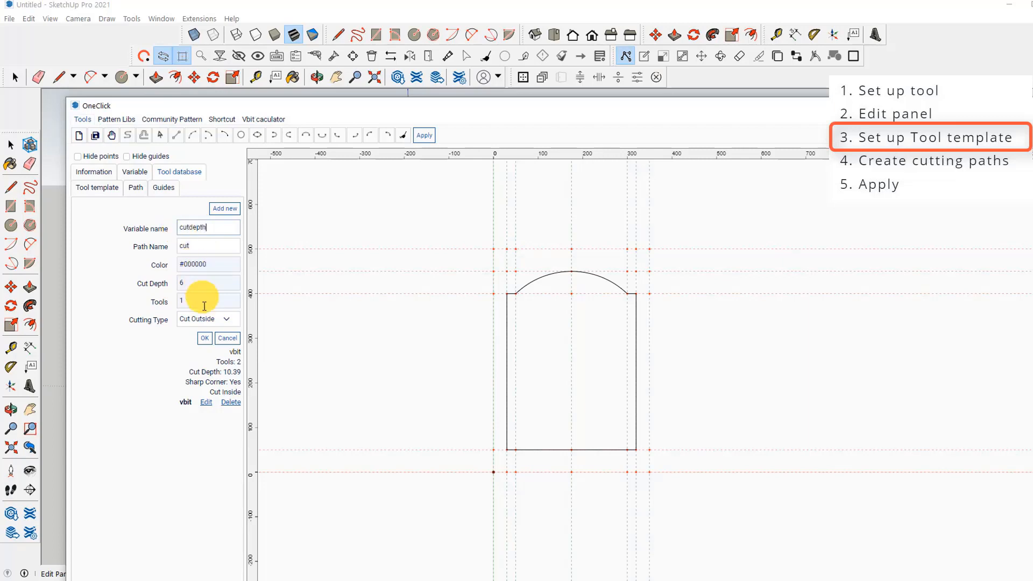
{"action": "left_click", "coordinate": [203, 339]}
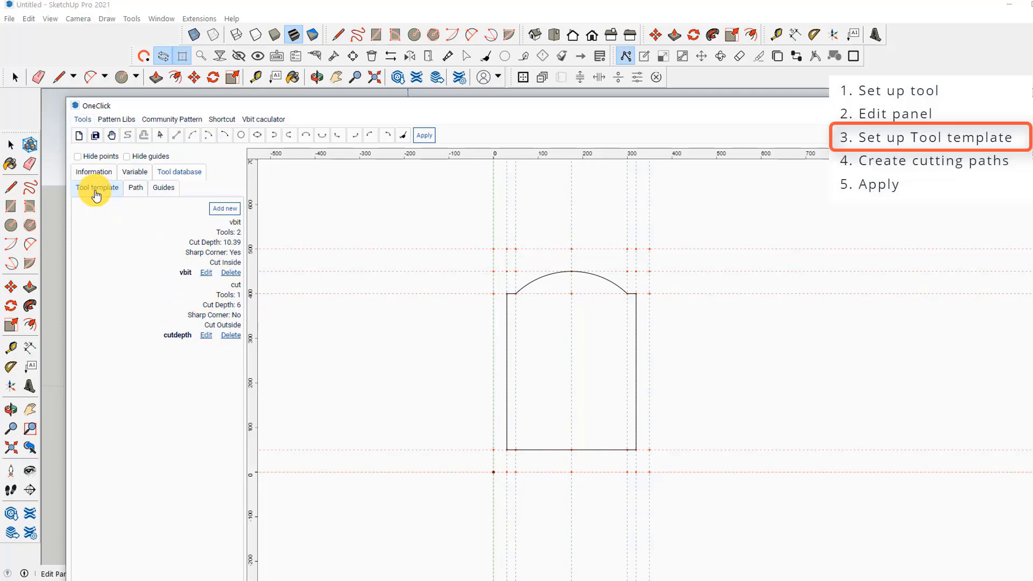
Start a new tool template with the variable name doorpattern and the label door pattern
{"action": "left_click", "coordinate": [96, 192]}
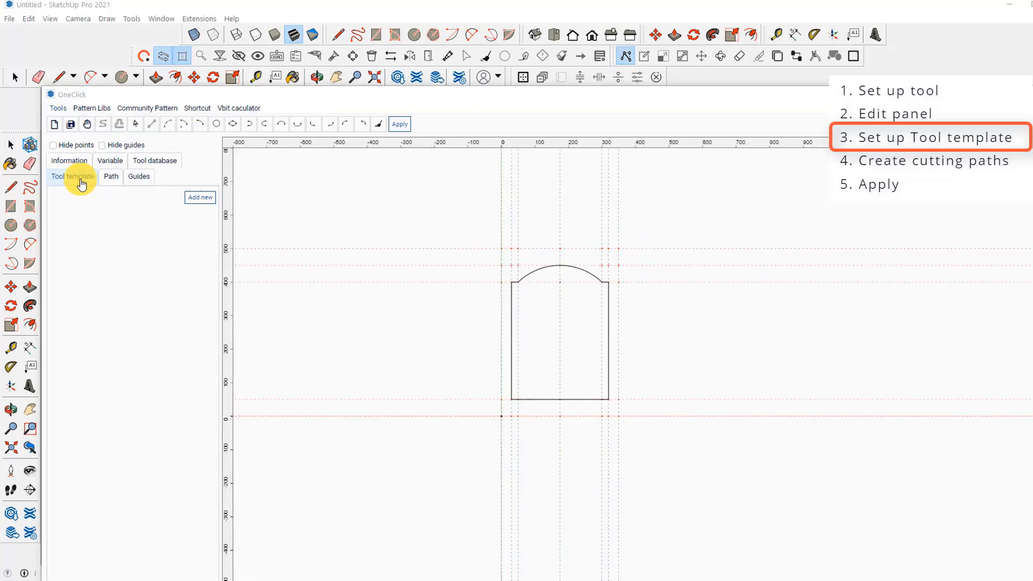
{"action": "left_click", "coordinate": [193, 198]}
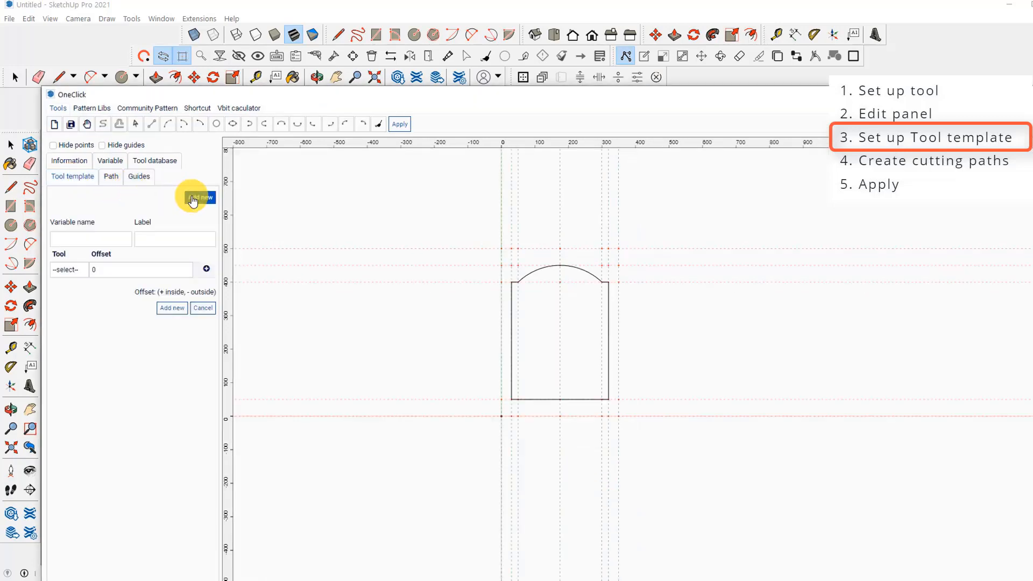
{"action": "left_click", "coordinate": [70, 235]}
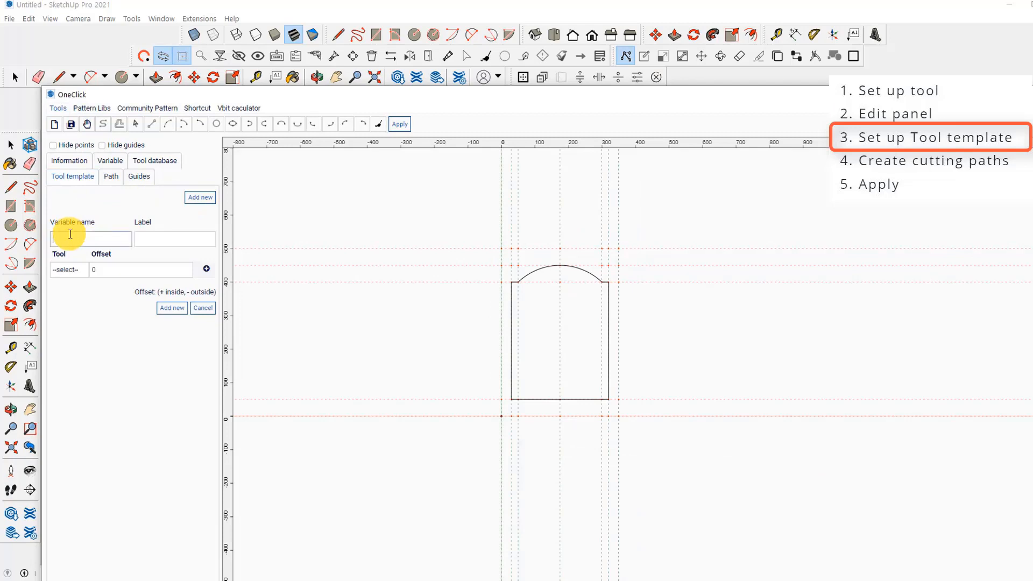
{"action": "type", "text": "doorpattern"}
{"action": "double_click", "coordinate": [102, 238]}
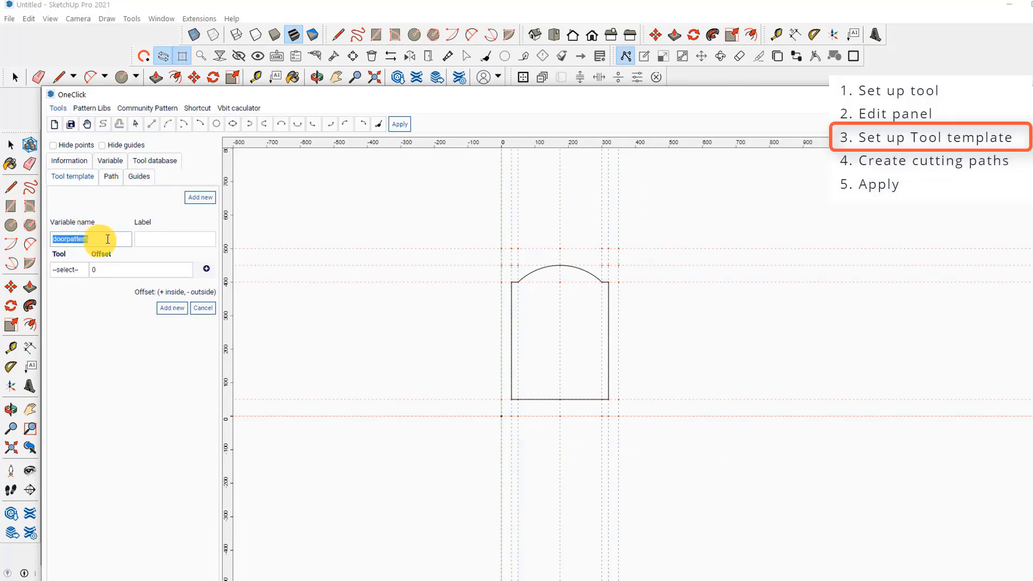
{"action": "left_click", "coordinate": [169, 244]}
{"action": "key", "text": "ctrl+v"}
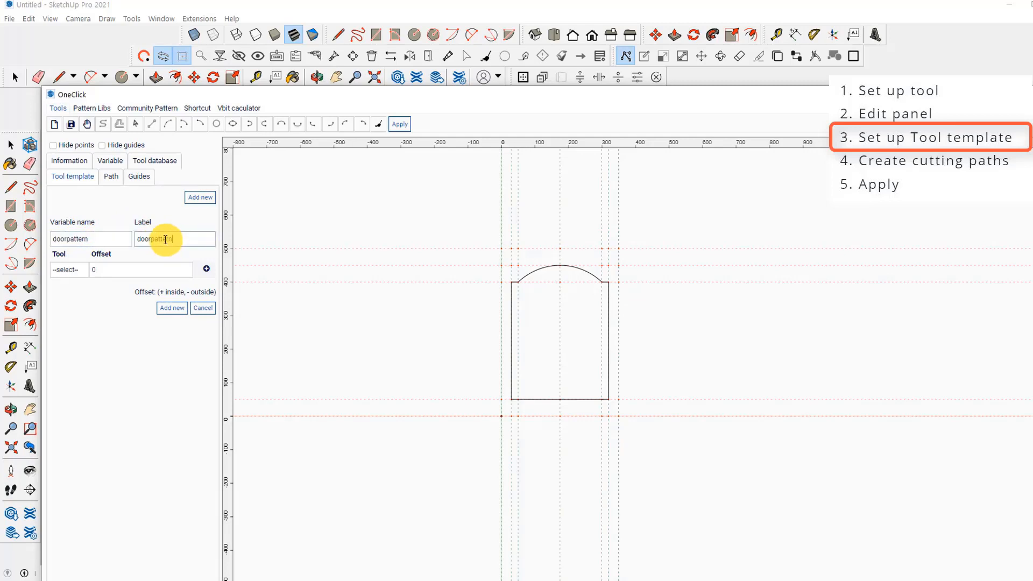
{"action": "left_click", "coordinate": [152, 240]}
Assign the cut tool to the door pattern template's first row with an offset of 0
{"action": "left_click", "coordinate": [66, 272]}
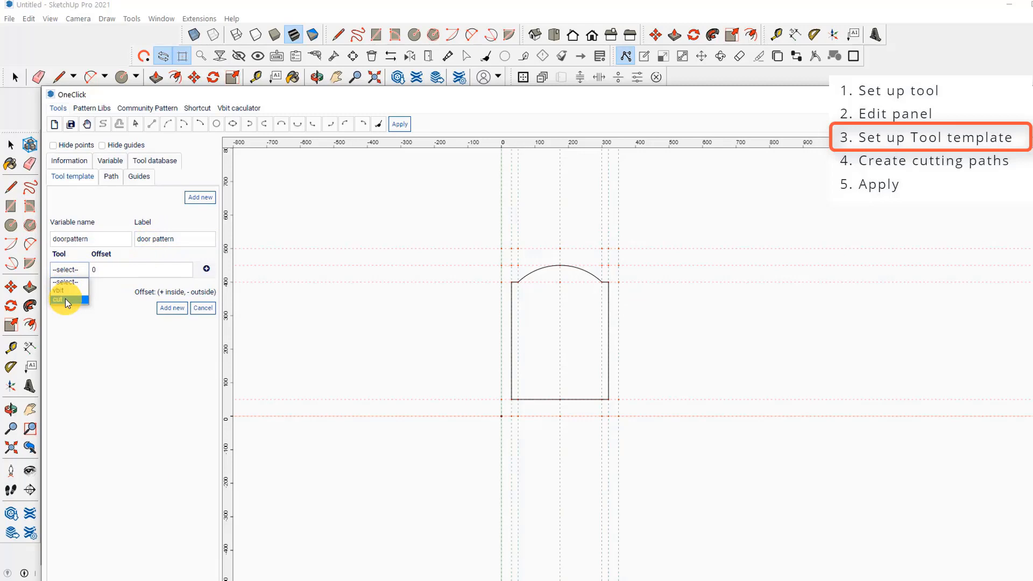
{"action": "left_click", "coordinate": [65, 299]}
{"action": "left_click", "coordinate": [102, 268]}
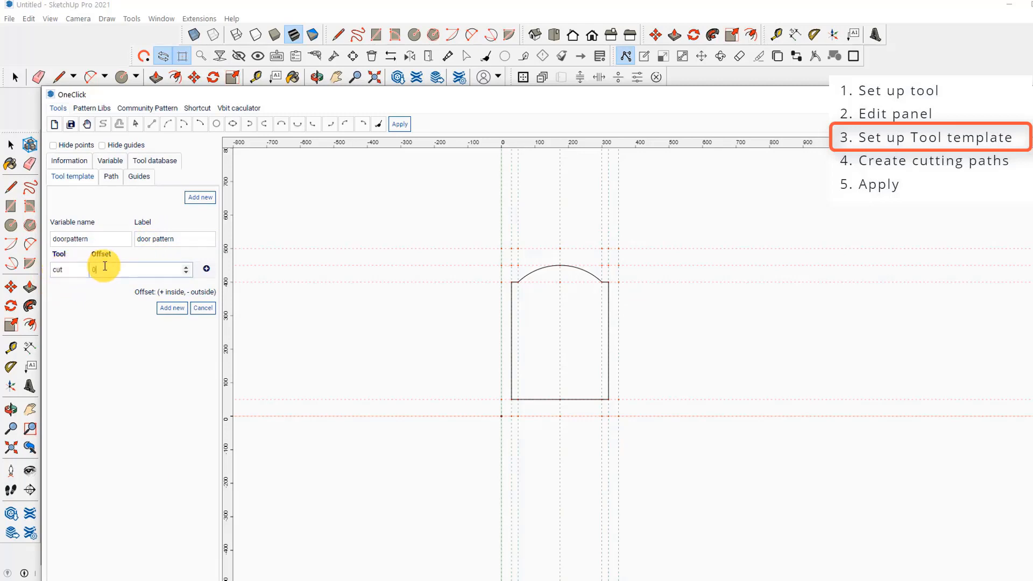
Add the vbit tool with an offset of 6 as a second row and save the door pattern template
{"action": "left_click", "coordinate": [208, 271]}
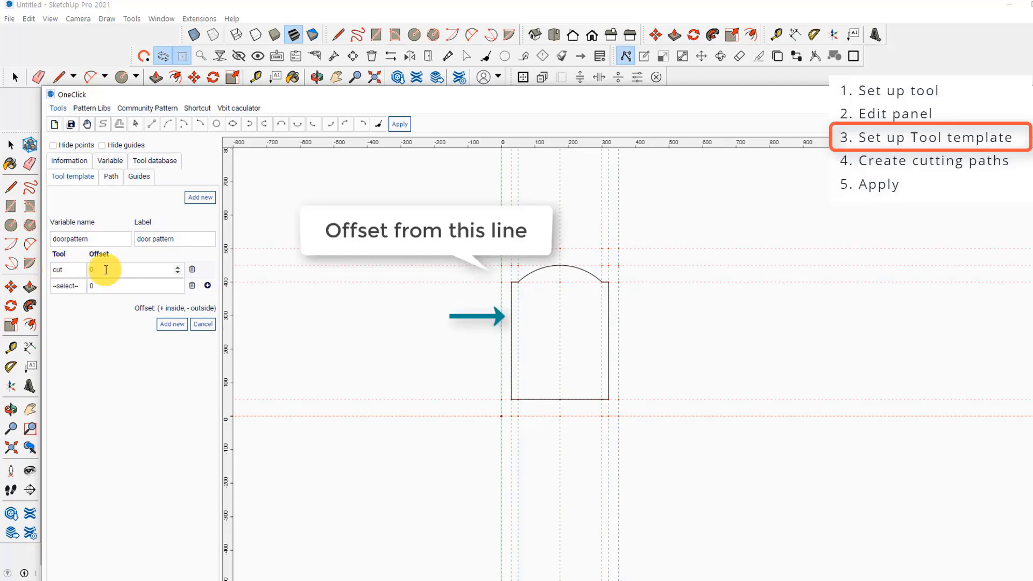
{"action": "left_click", "coordinate": [66, 287]}
{"action": "left_click", "coordinate": [63, 307]}
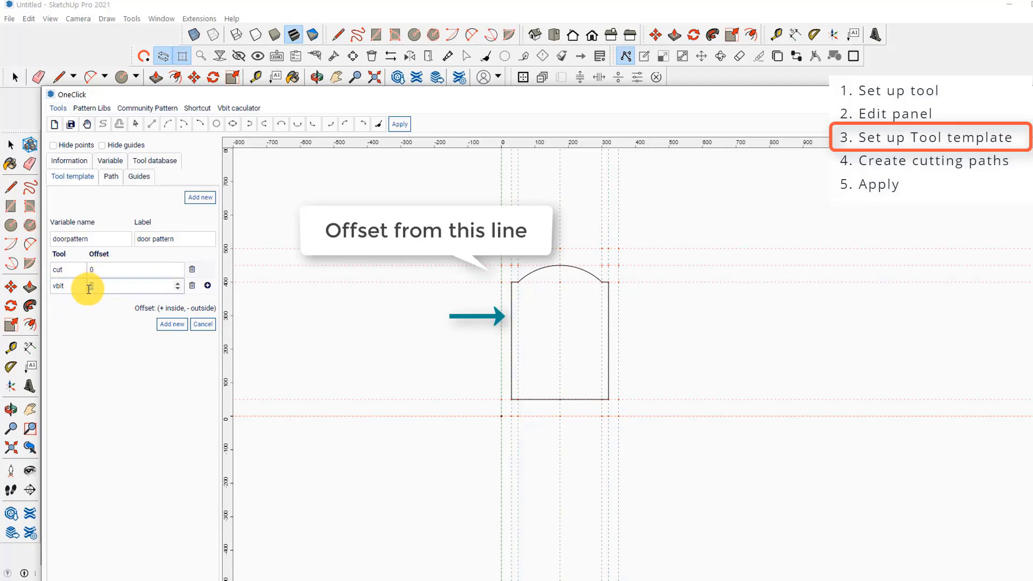
{"action": "type", "text": "6"}
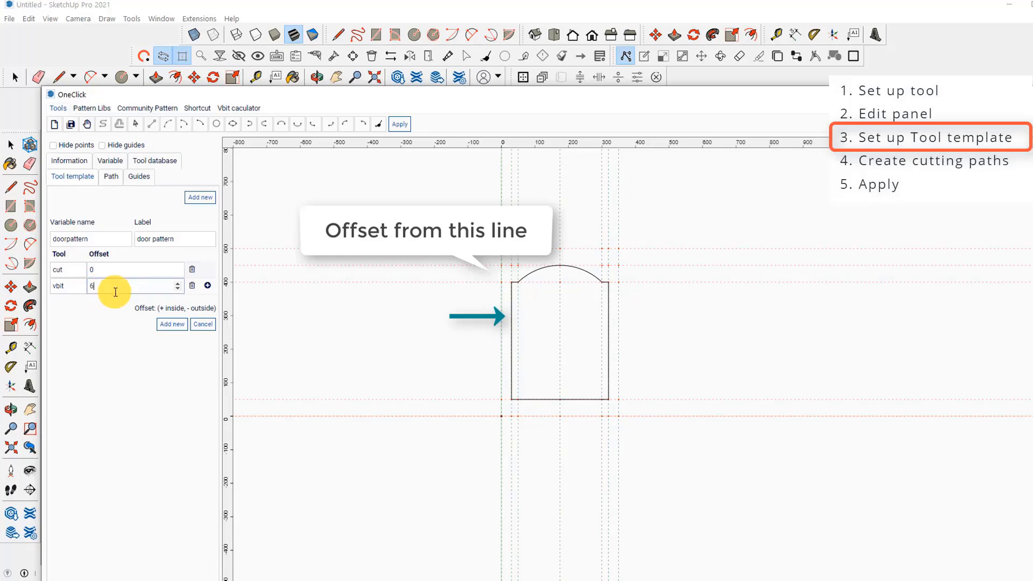
{"action": "left_click", "coordinate": [171, 324]}
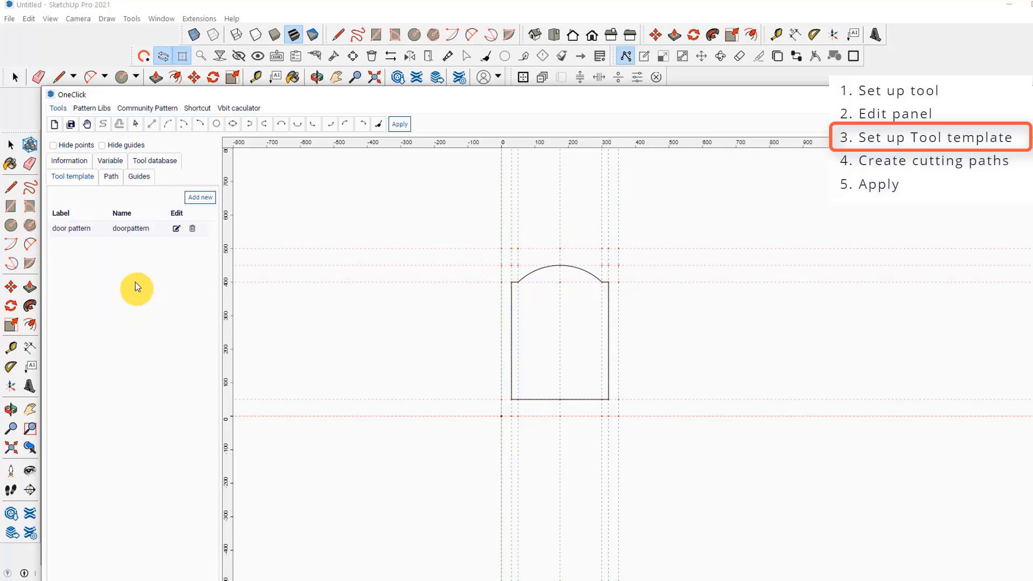
Reopen the door pattern template to review its tools and offsets, and update it without changes
{"action": "left_click", "coordinate": [177, 229]}
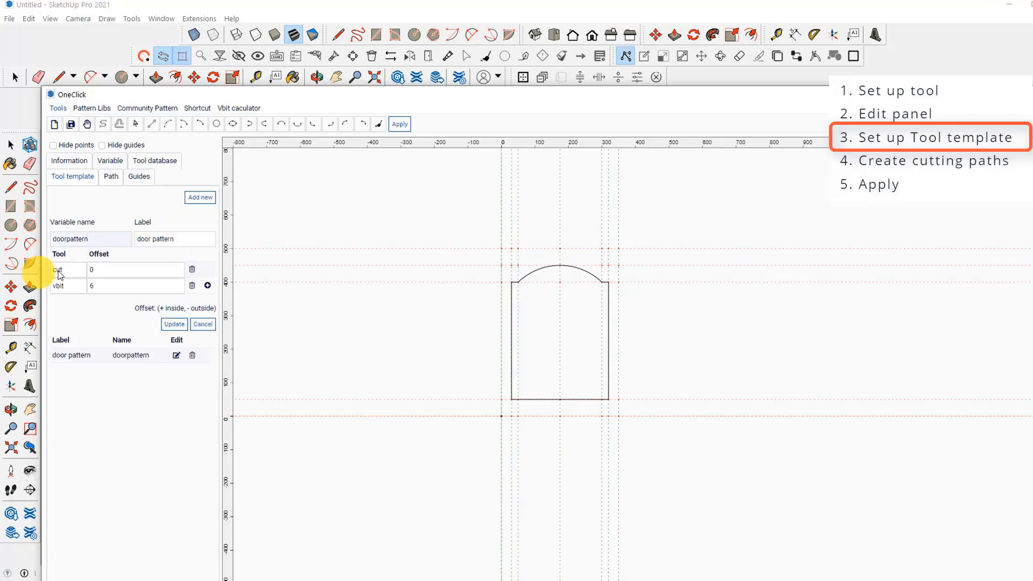
{"action": "left_click", "coordinate": [124, 269]}
{"action": "left_click", "coordinate": [174, 324]}
Select all segments of the arched door outline
{"action": "left_click", "coordinate": [139, 128]}
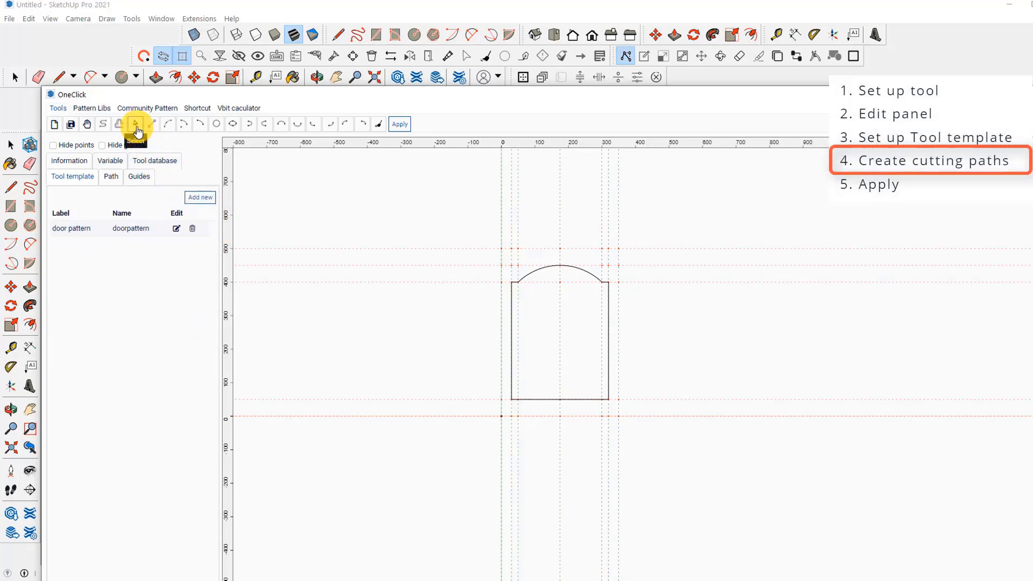
{"action": "left_click_drag", "start_coordinate": [468, 246], "coordinate": [644, 412]}
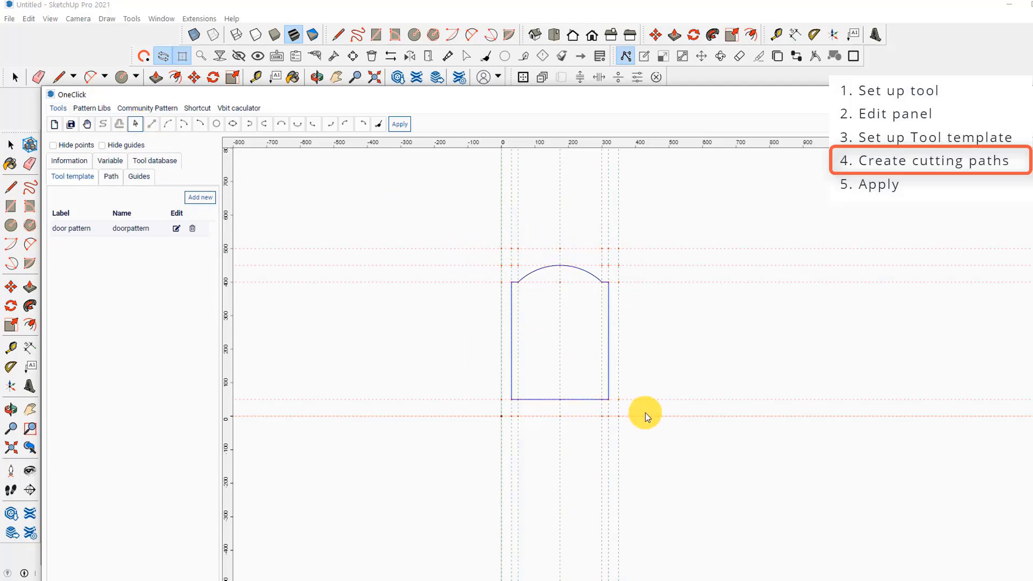
{"action": "left_click", "coordinate": [103, 127]}
{"action": "left_click", "coordinate": [283, 170]}
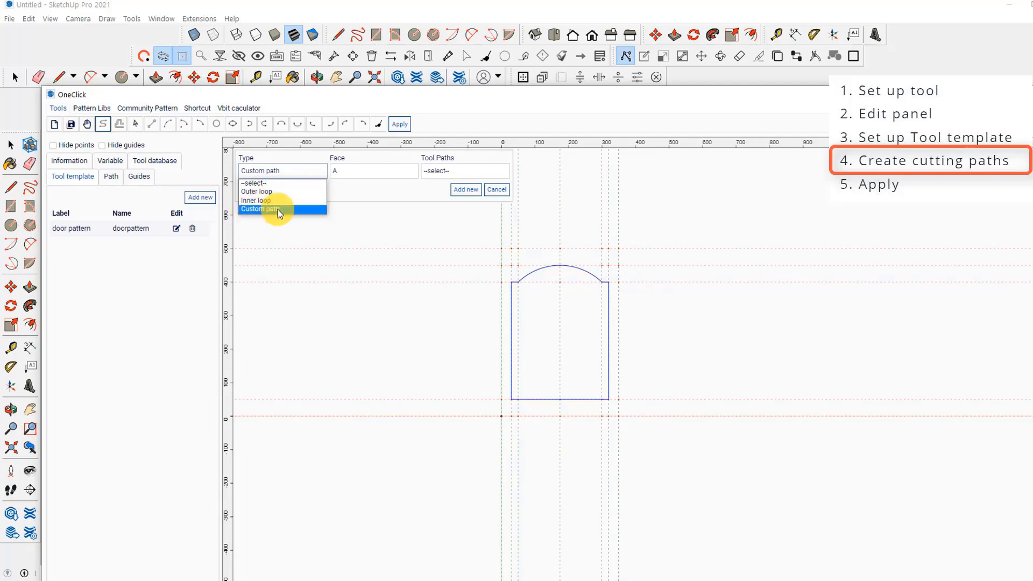
{"action": "left_click", "coordinate": [359, 171]}
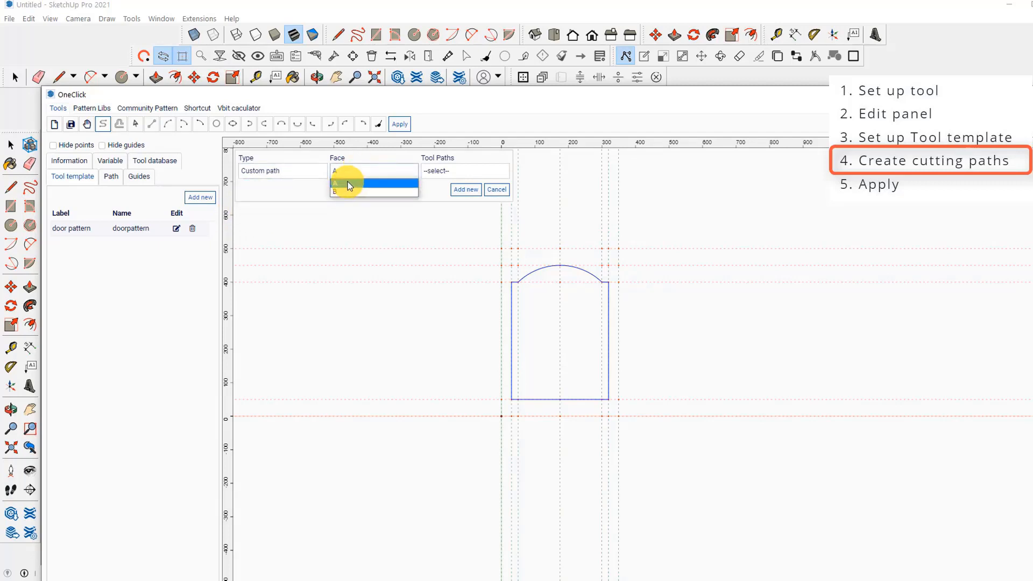
{"action": "left_click", "coordinate": [355, 170]}
{"action": "left_click", "coordinate": [454, 170]}
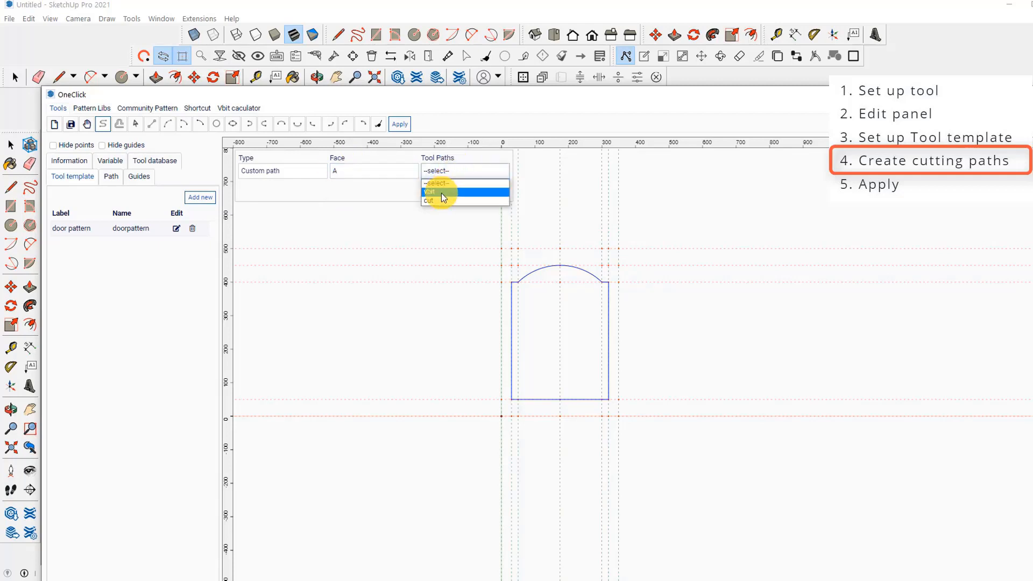
{"action": "left_click", "coordinate": [437, 200]}
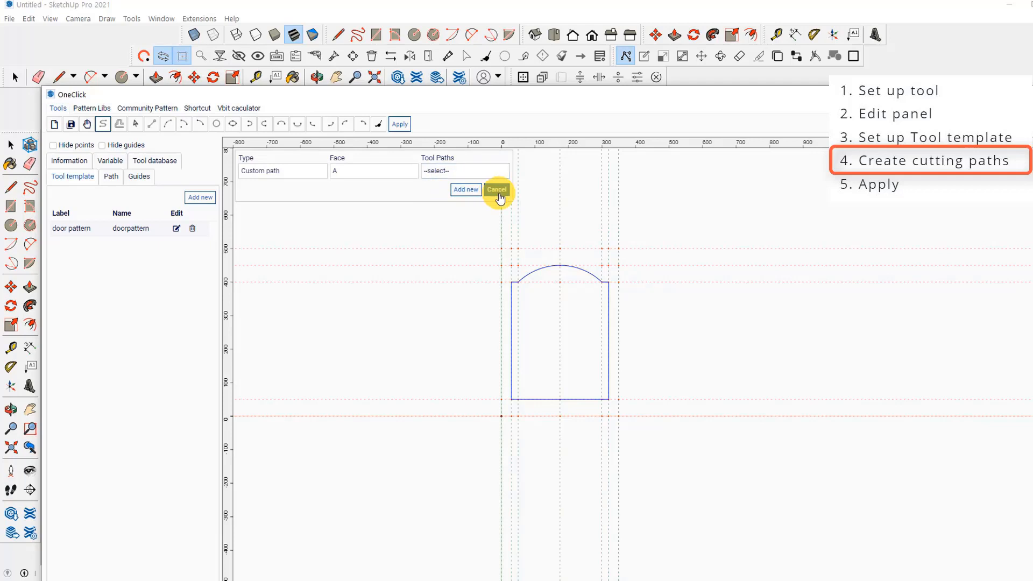
{"action": "left_click", "coordinate": [497, 192]}
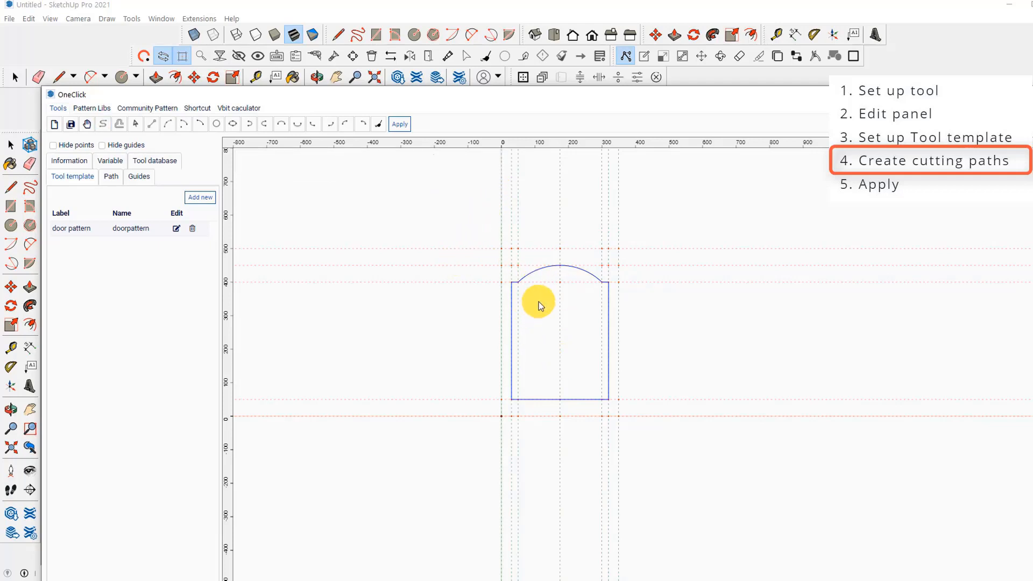
Create a custom path on face A from the selected outline using the door pattern tool template
{"action": "left_click", "coordinate": [118, 125]}
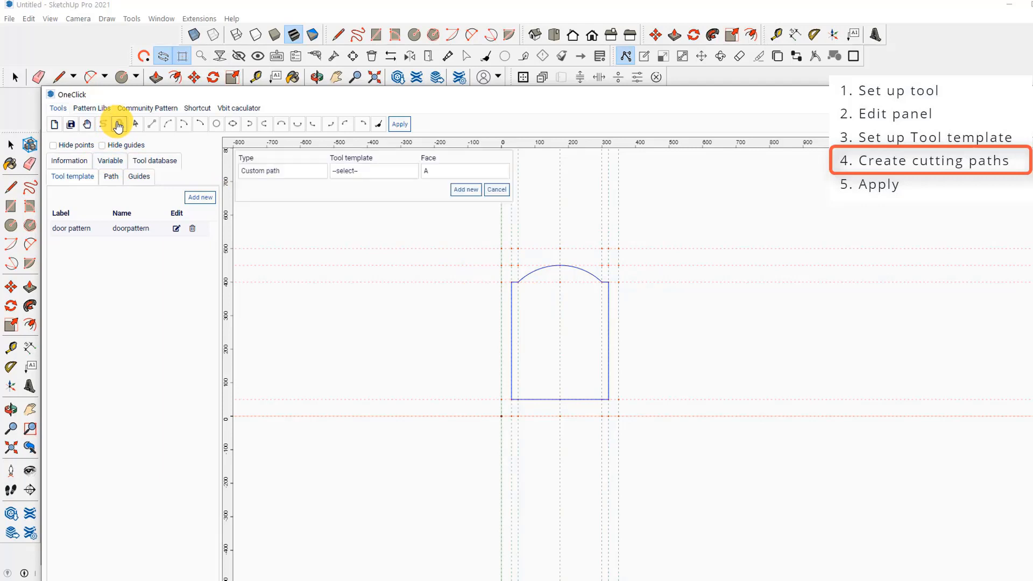
{"action": "left_click", "coordinate": [364, 172]}
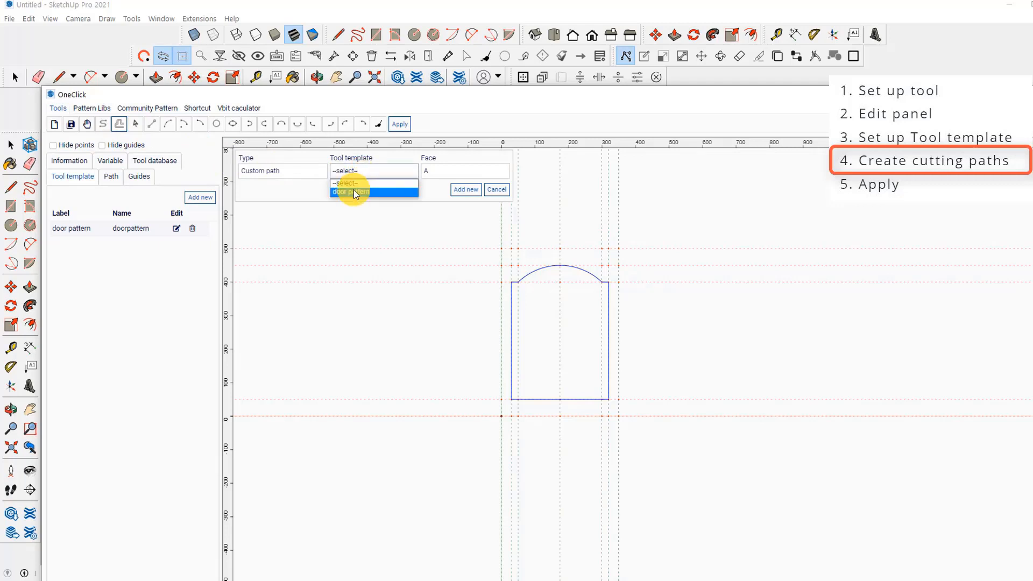
{"action": "left_click", "coordinate": [353, 191]}
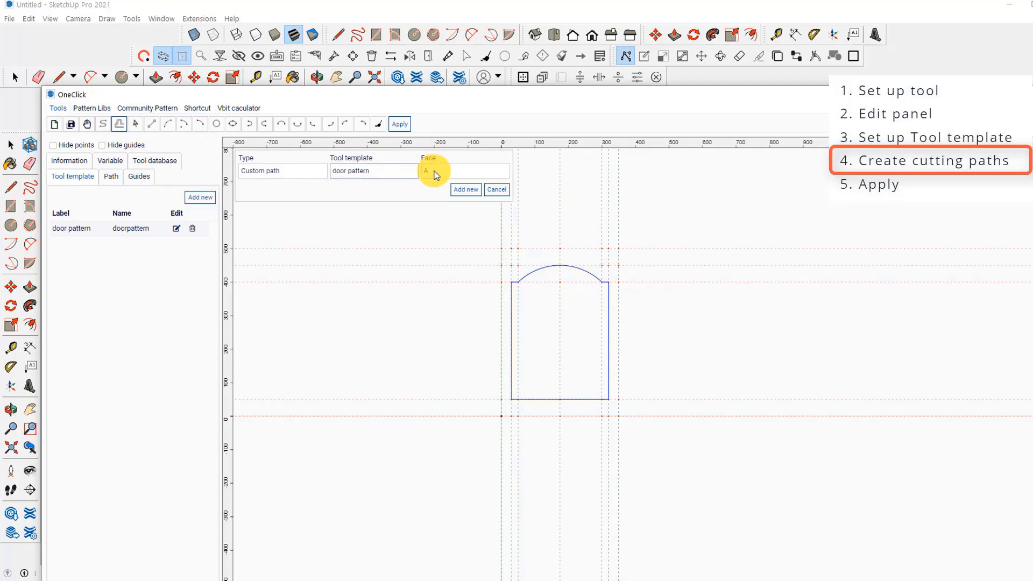
{"action": "left_click", "coordinate": [462, 191]}
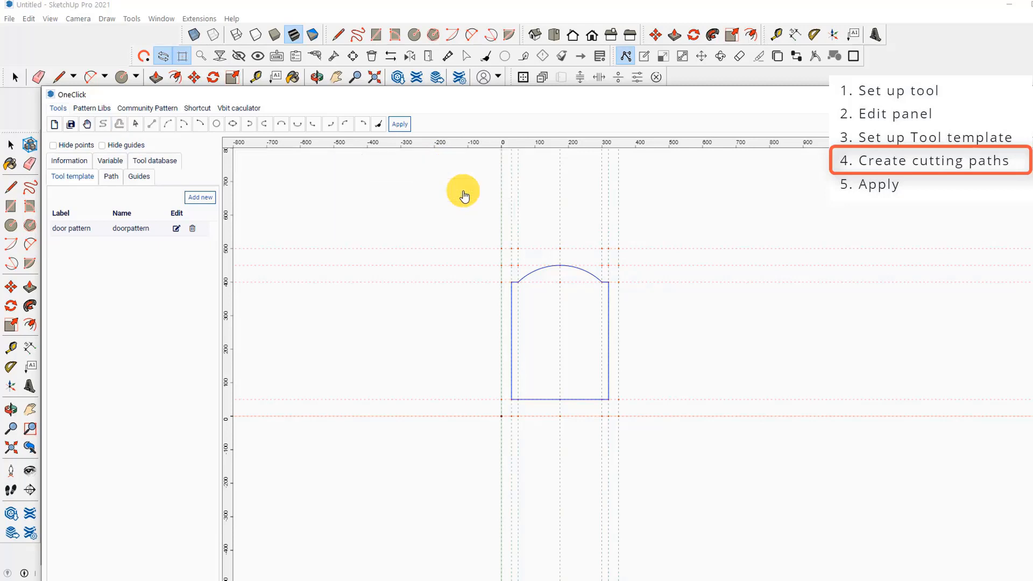
Apply the arched cutting pattern to the cabinet door panel and check the result on the door in the model
{"action": "left_click", "coordinate": [399, 125]}
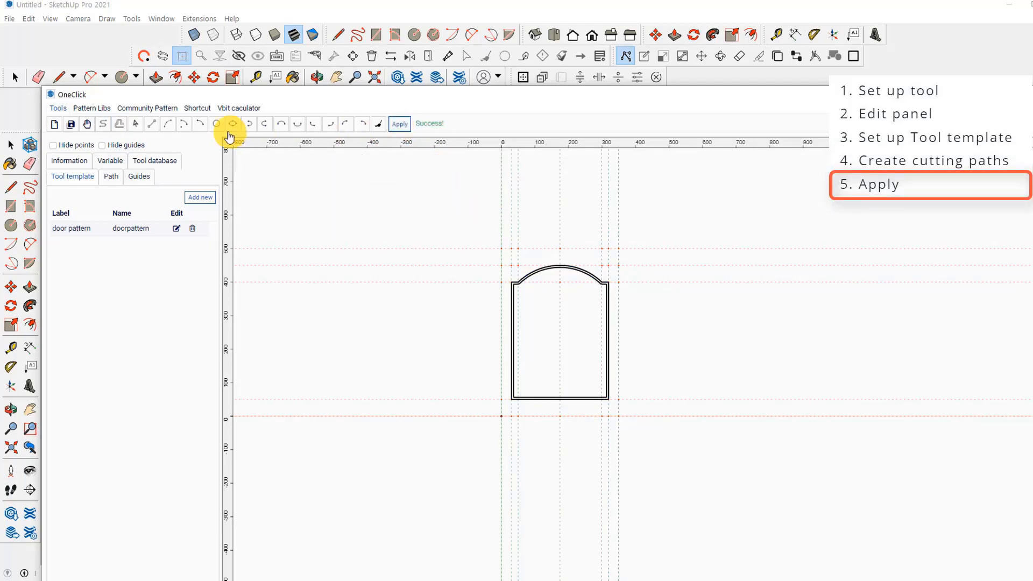
{"action": "mouse_move", "coordinate": [330, 96]}
{"action": "left_mouse_down"}
{"action": "mouse_move", "coordinate": [352, 269]}
{"action": "mouse_move", "coordinate": [449, 554]}
{"action": "left_mouse_up"}
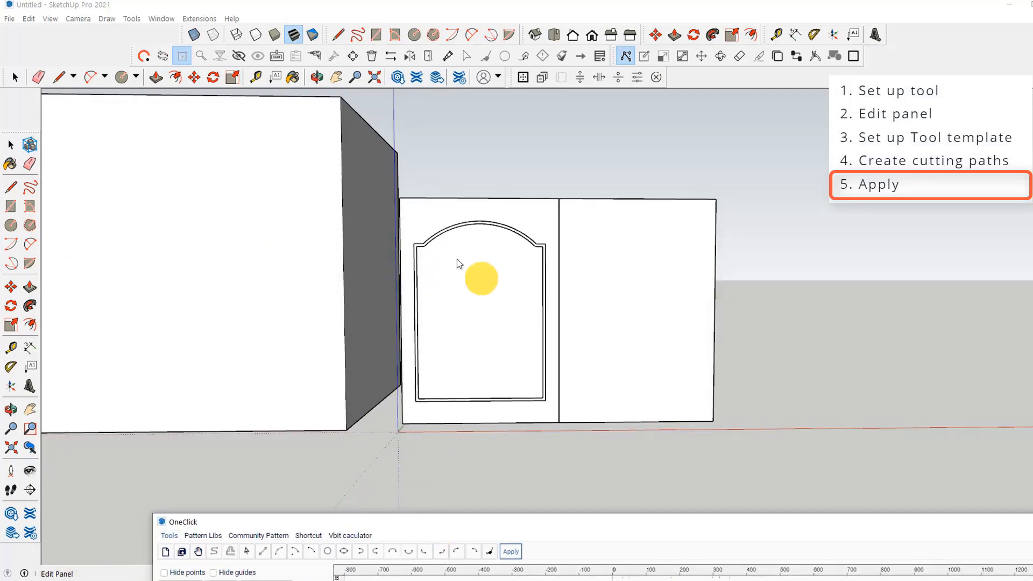
{"action": "left_click_drag", "start_coordinate": [435, 525], "coordinate": [309, 91]}
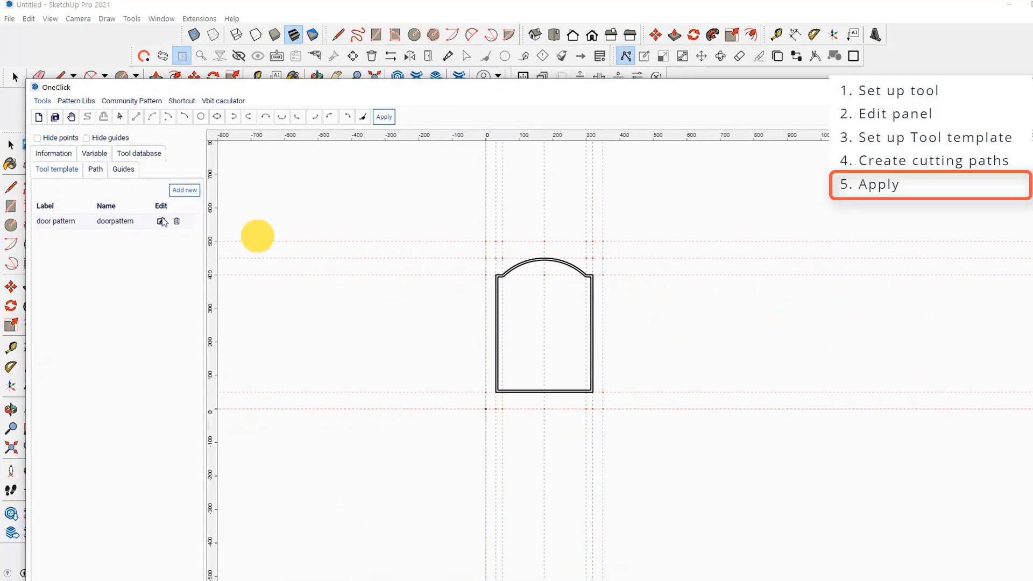
Toggle the visibility of the smart_offset0 tool path, and delete that tool path from the panel's paths
{"action": "left_click", "coordinate": [97, 169]}
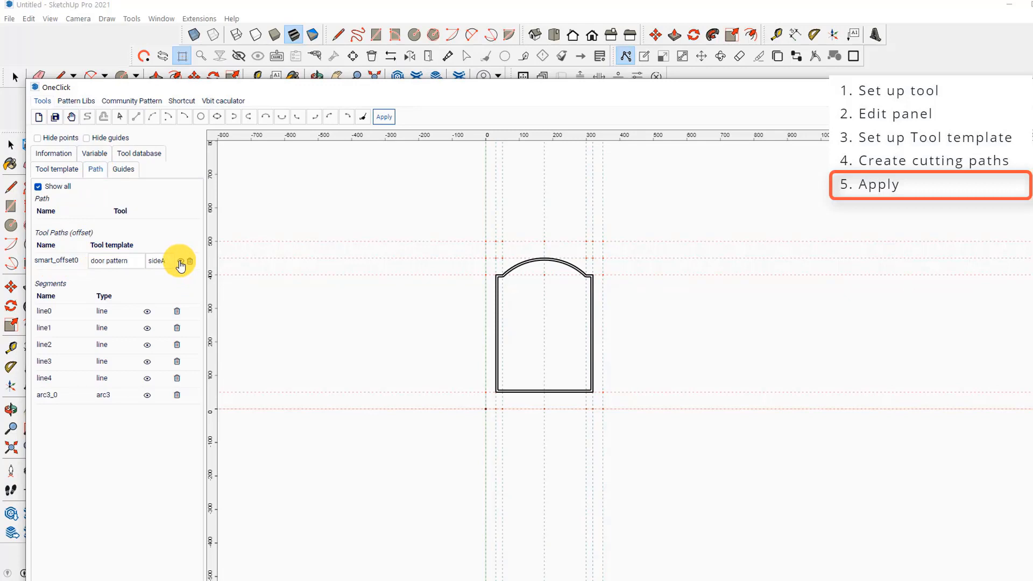
{"action": "left_click", "coordinate": [180, 262]}
{"action": "left_click", "coordinate": [181, 263]}
{"action": "left_click", "coordinate": [181, 262]}
{"action": "left_click", "coordinate": [181, 262]}
{"action": "left_click", "coordinate": [190, 262]}
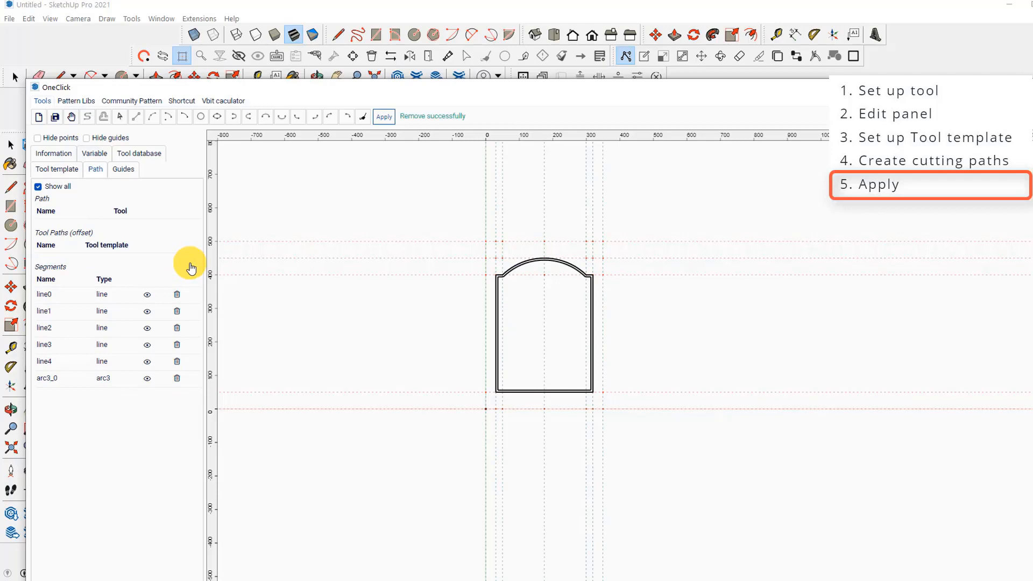
Apply the panel with only its outline segments, declining to delete the drawing, and restart the Edit Panel tool
{"action": "left_click", "coordinate": [363, 119]}
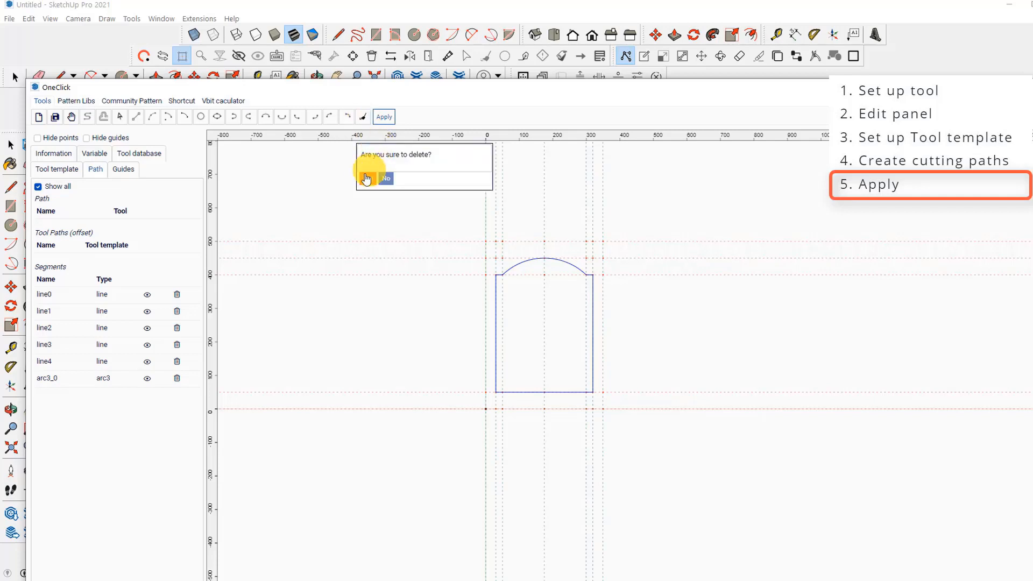
{"action": "left_click", "coordinate": [385, 180]}
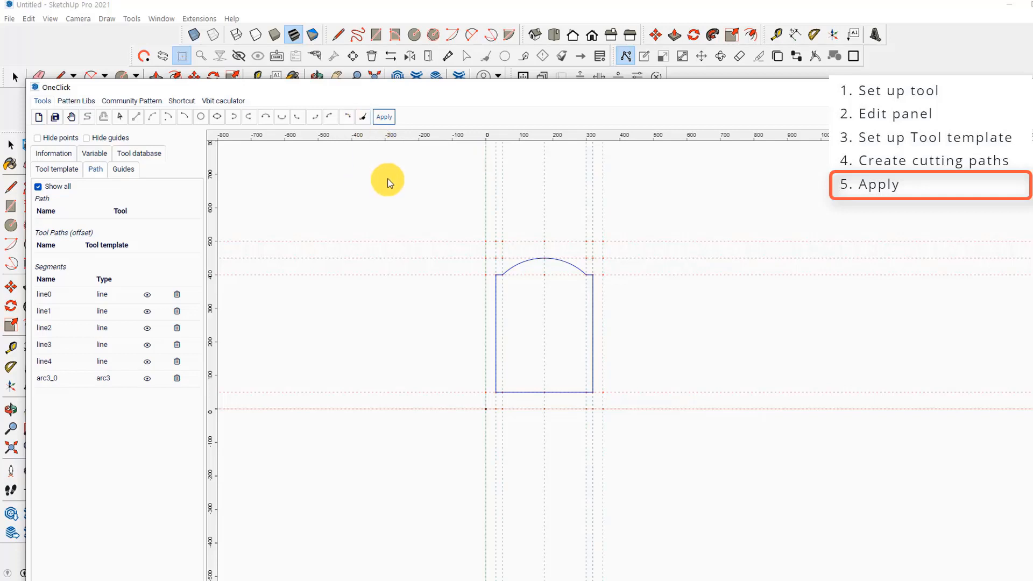
{"action": "left_click", "coordinate": [384, 118]}
{"action": "left_click", "coordinate": [622, 55]}
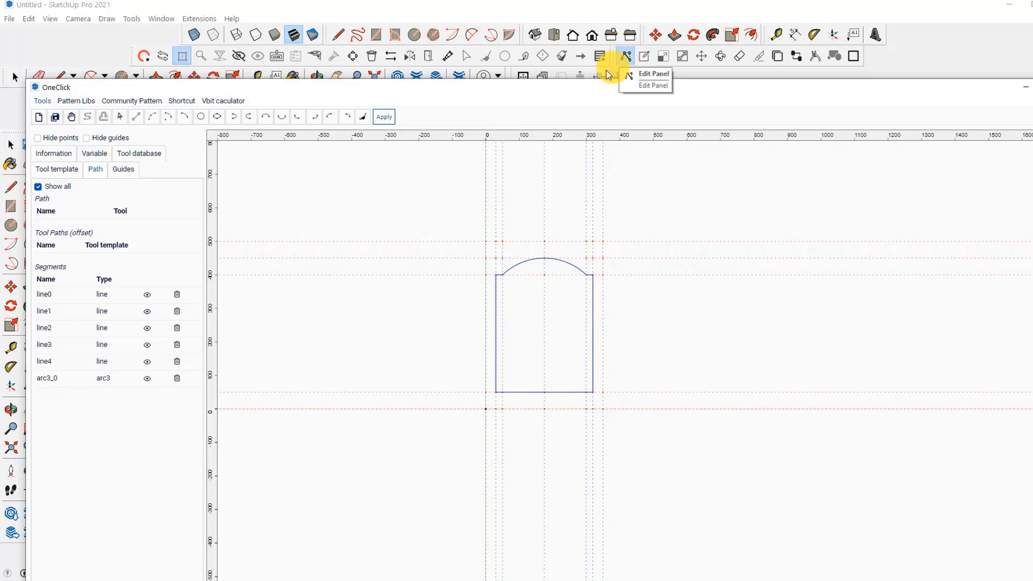